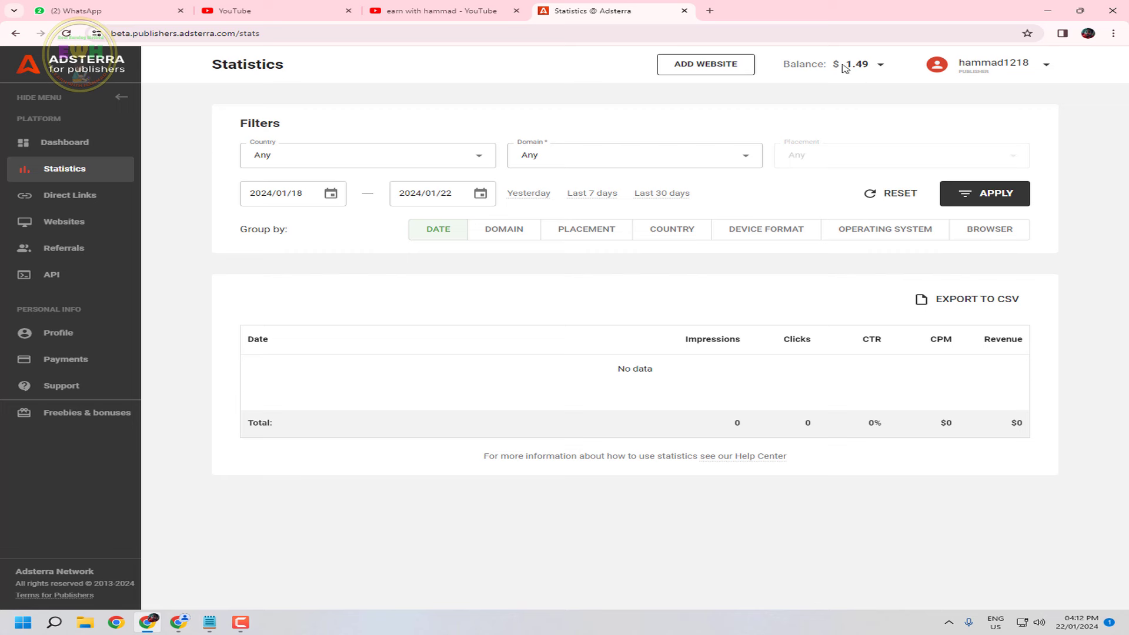
Examine the Adsterra account balance and statistics, and the list of videos on the earn with hammad YouTube channel.
left_click_drag(844, 65, 874, 67)
left_click(873, 86)
left_click(63, 167)
left_click(180, 622)
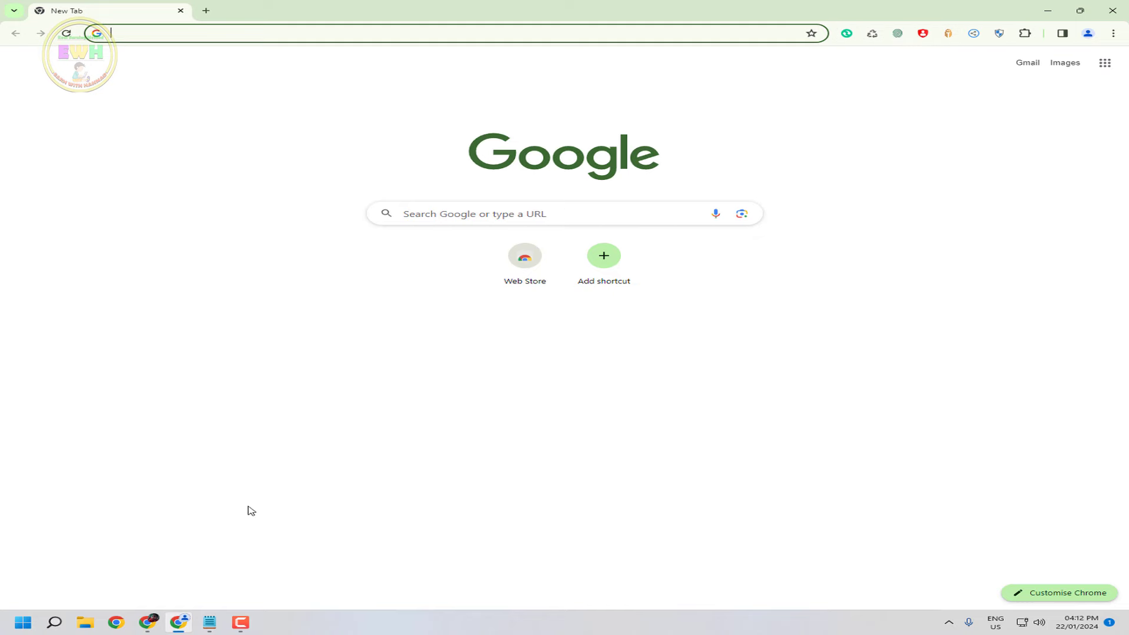
mouse_move(147, 630)
left_click(147, 529)
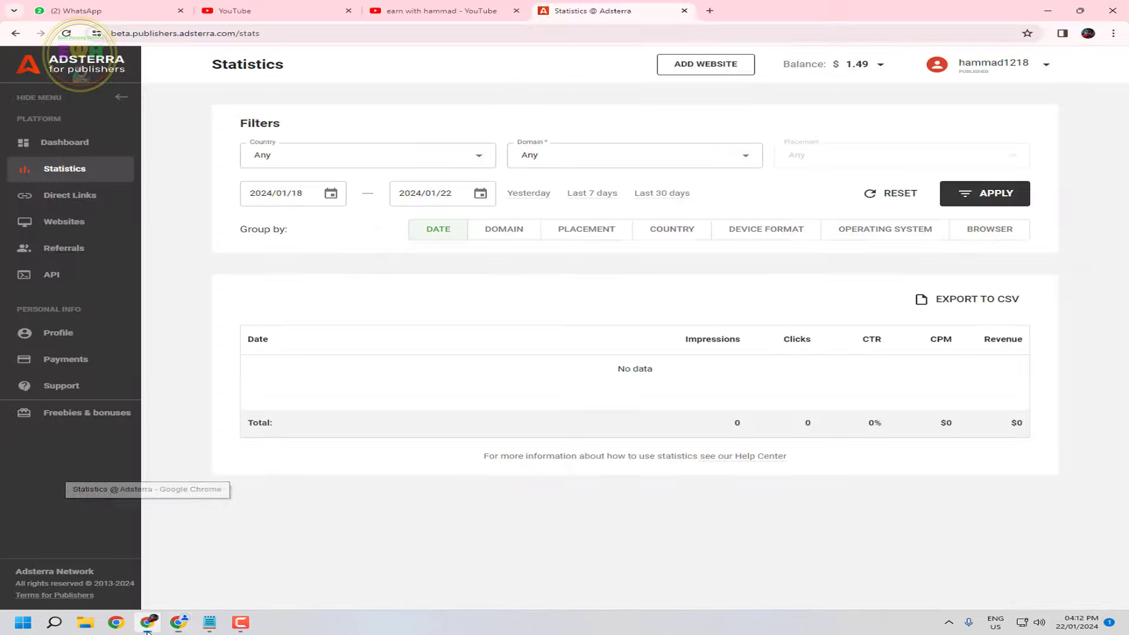
left_click(395, 9)
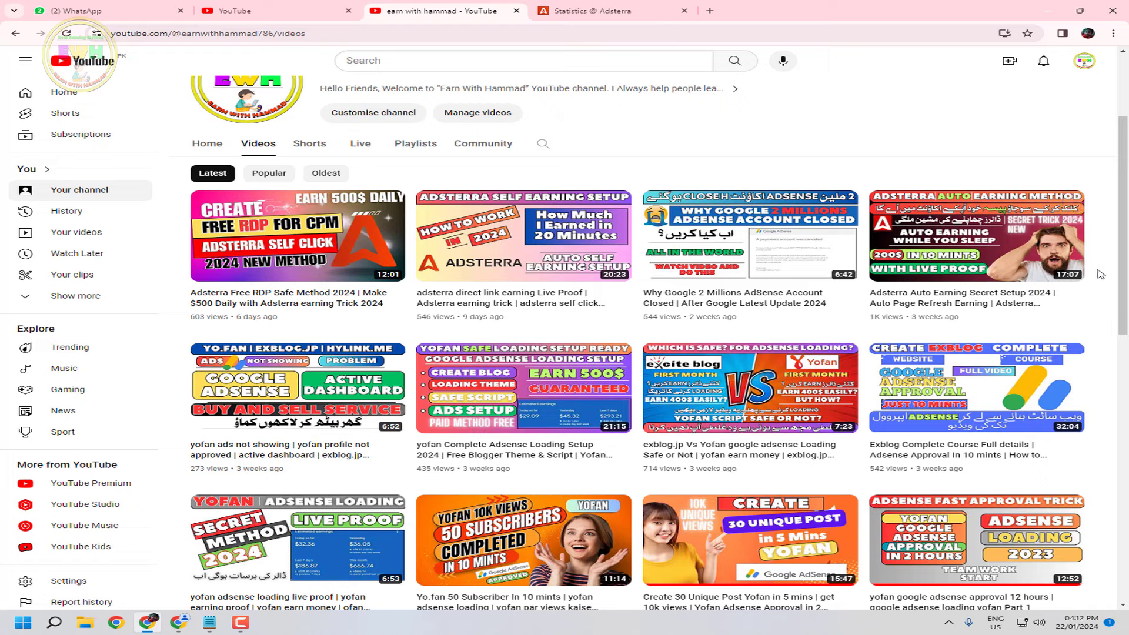
mouse_move(1027, 241)
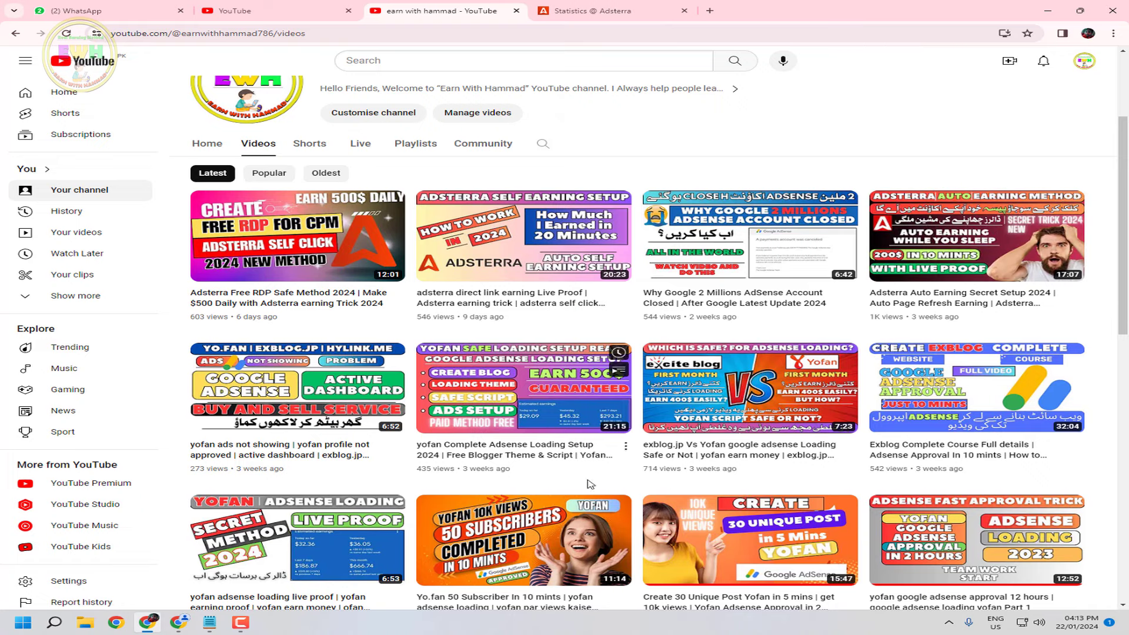
mouse_move(910, 292)
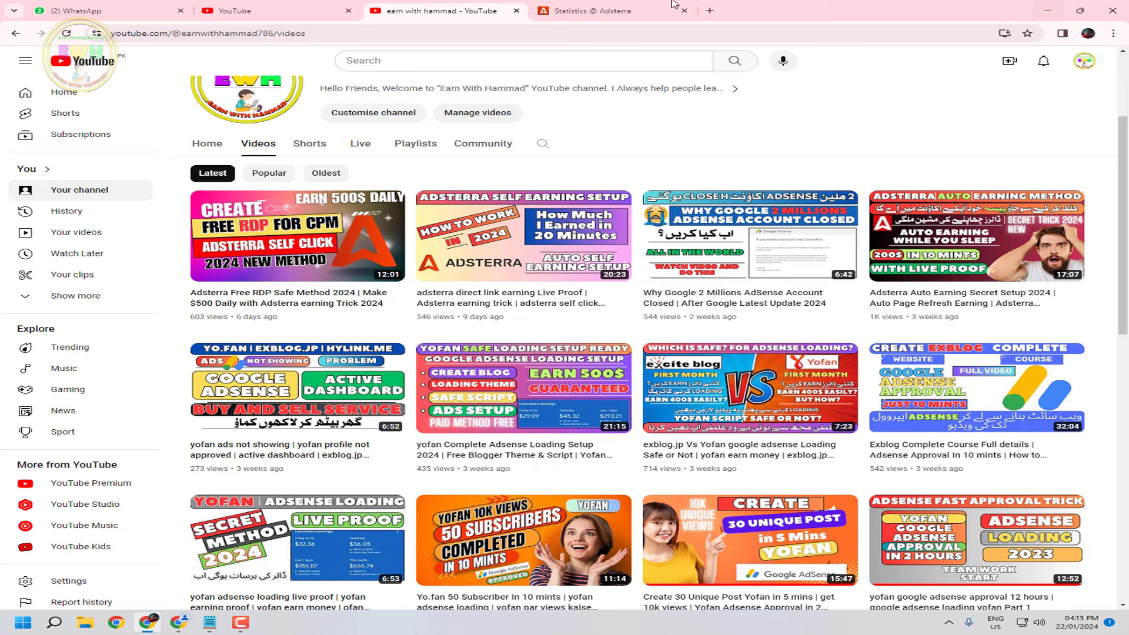
left_click(593, 11)
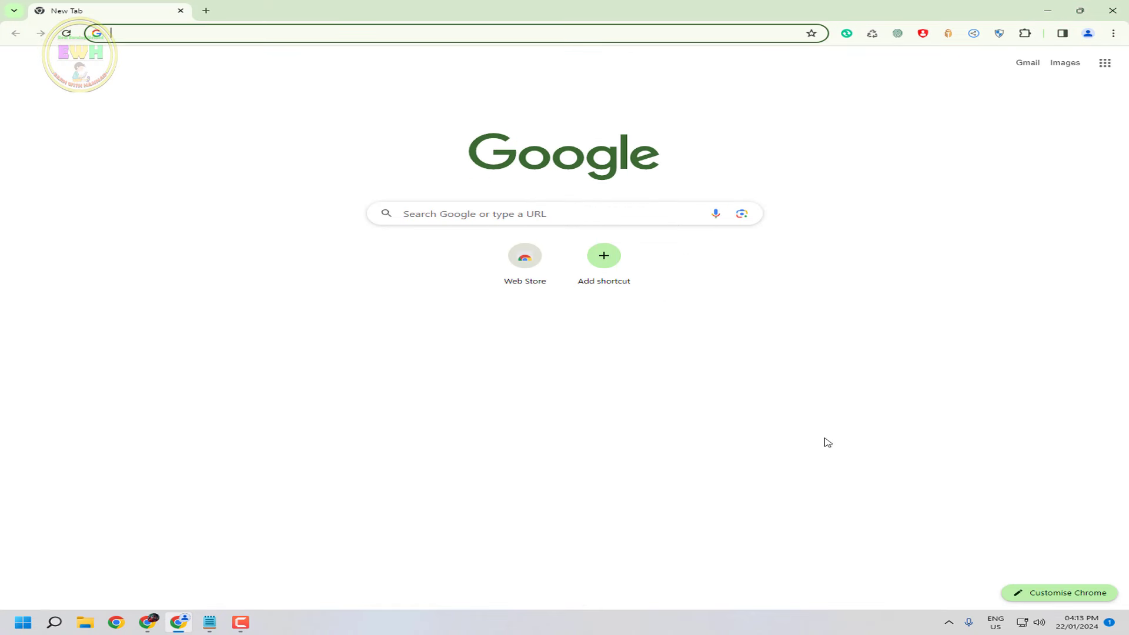
Create a new Chrome profile without an account and name it refer1.
left_click(1085, 35)
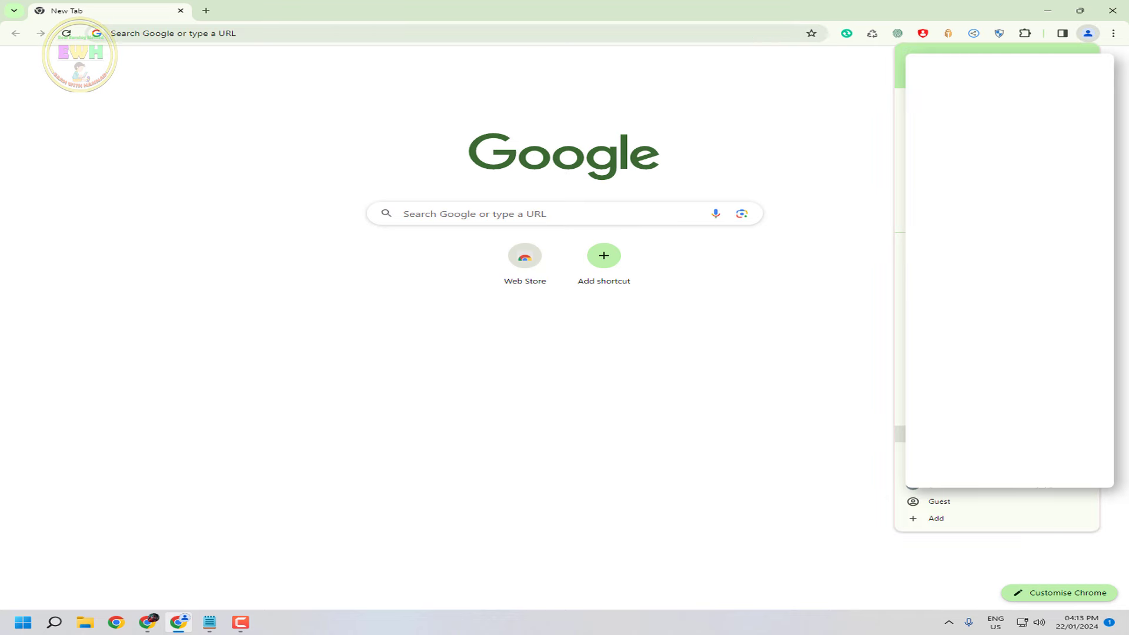
left_click(935, 520)
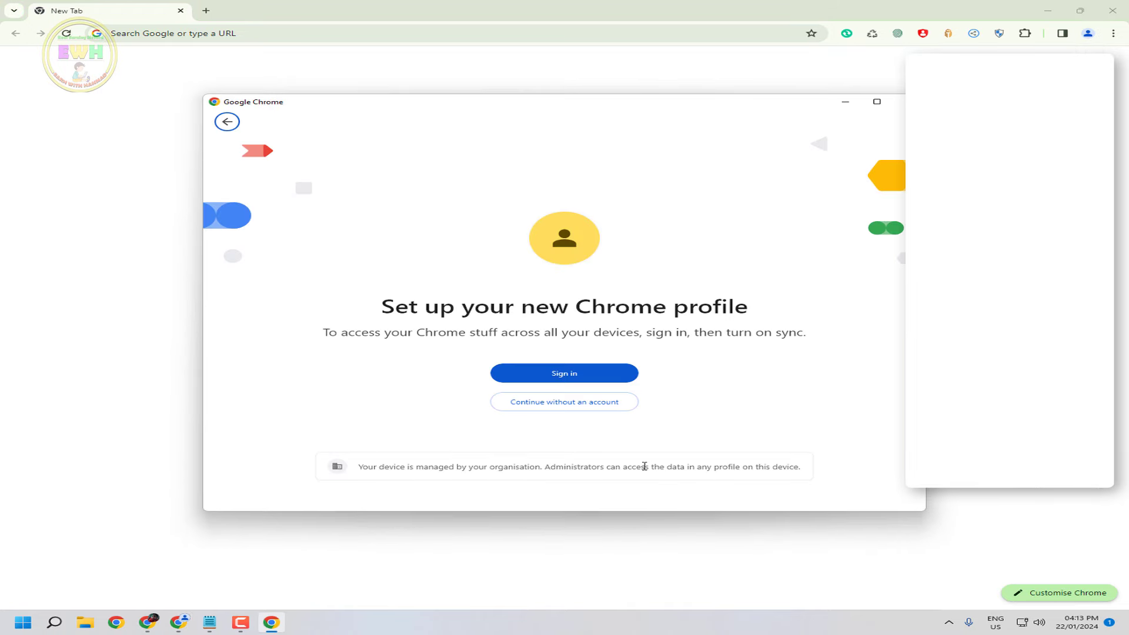
left_click(581, 405)
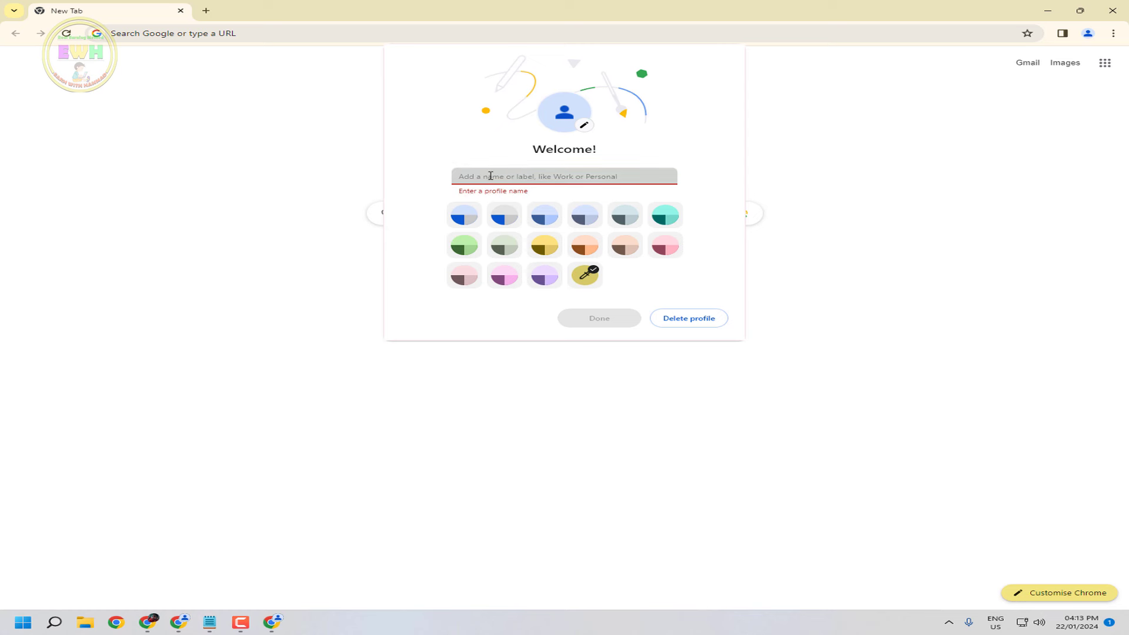
type("refer1")
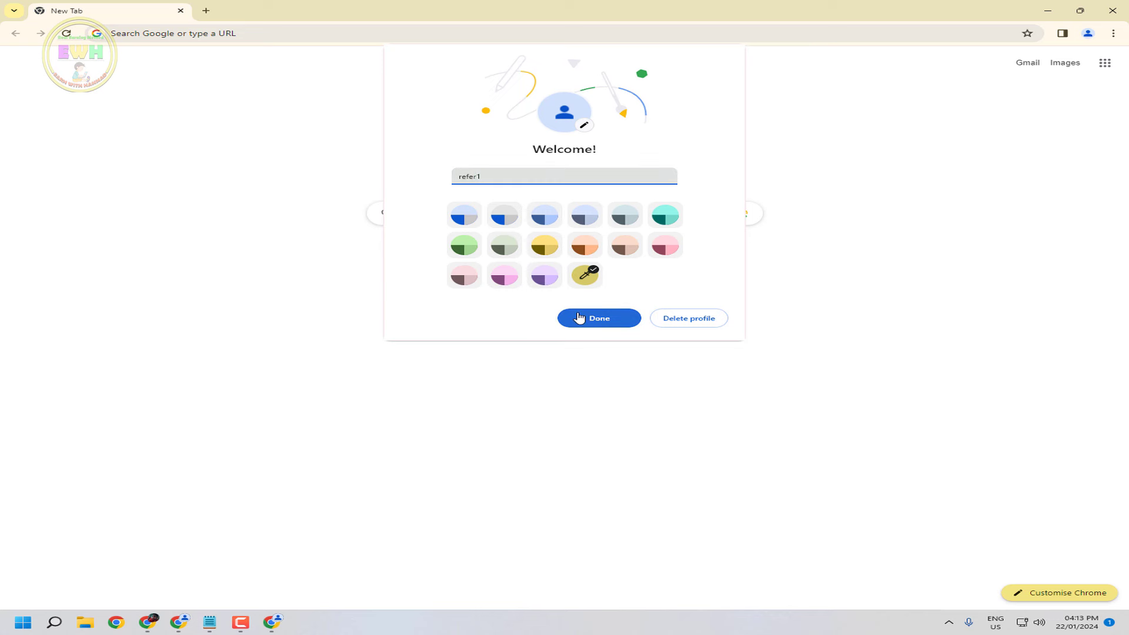
left_click(579, 318)
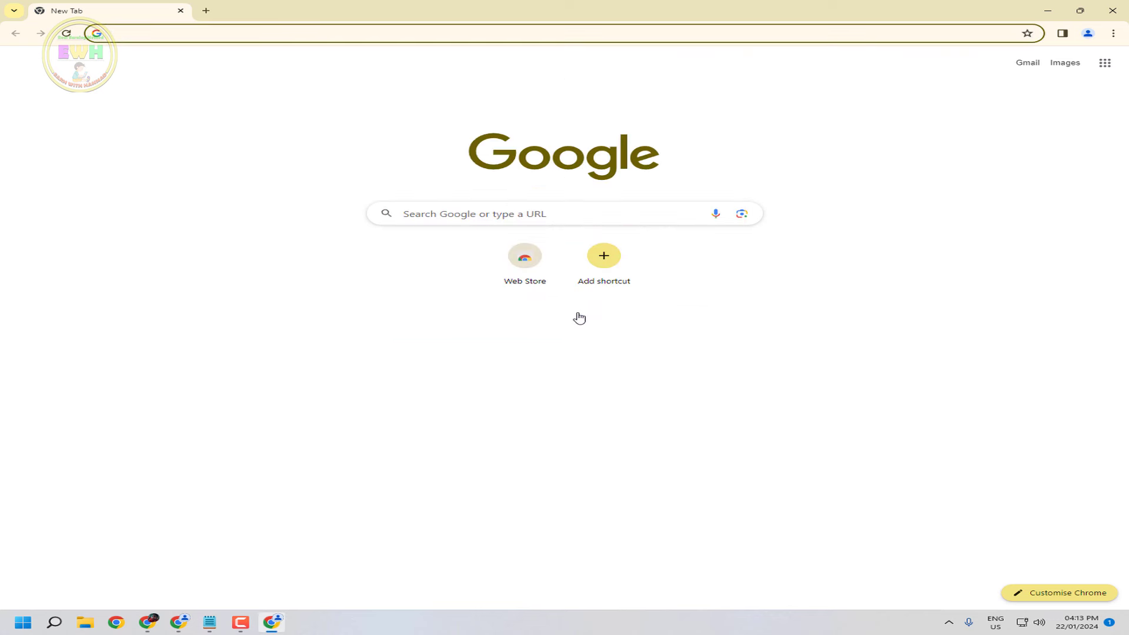
Go to google.com in the new profile and open the Google account sign-in page.
left_click(505, 33)
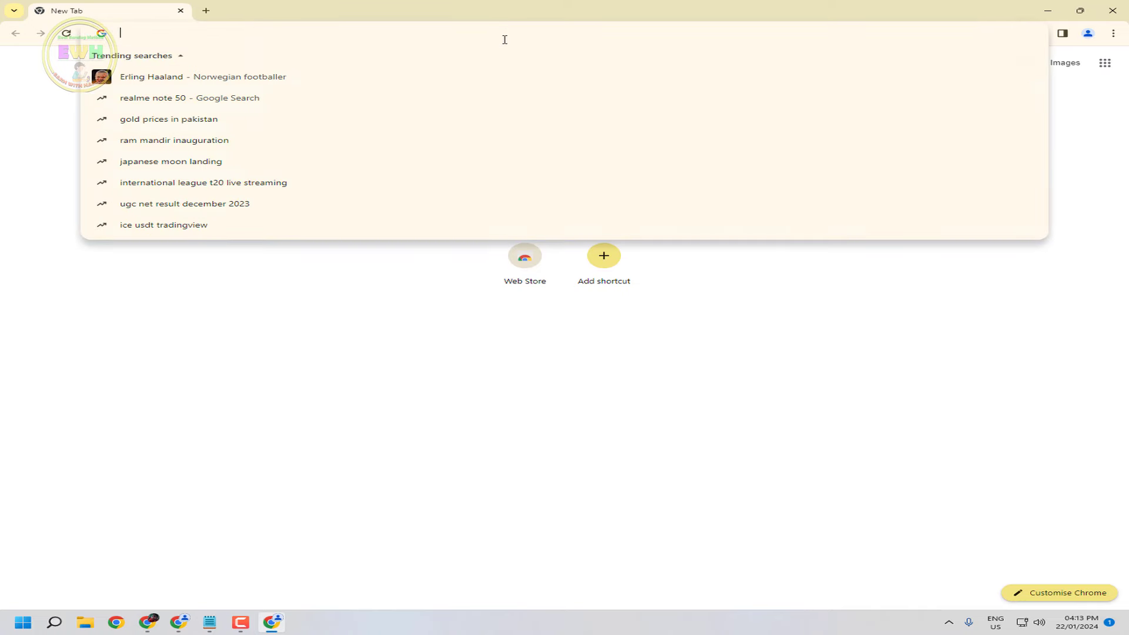
type("google")
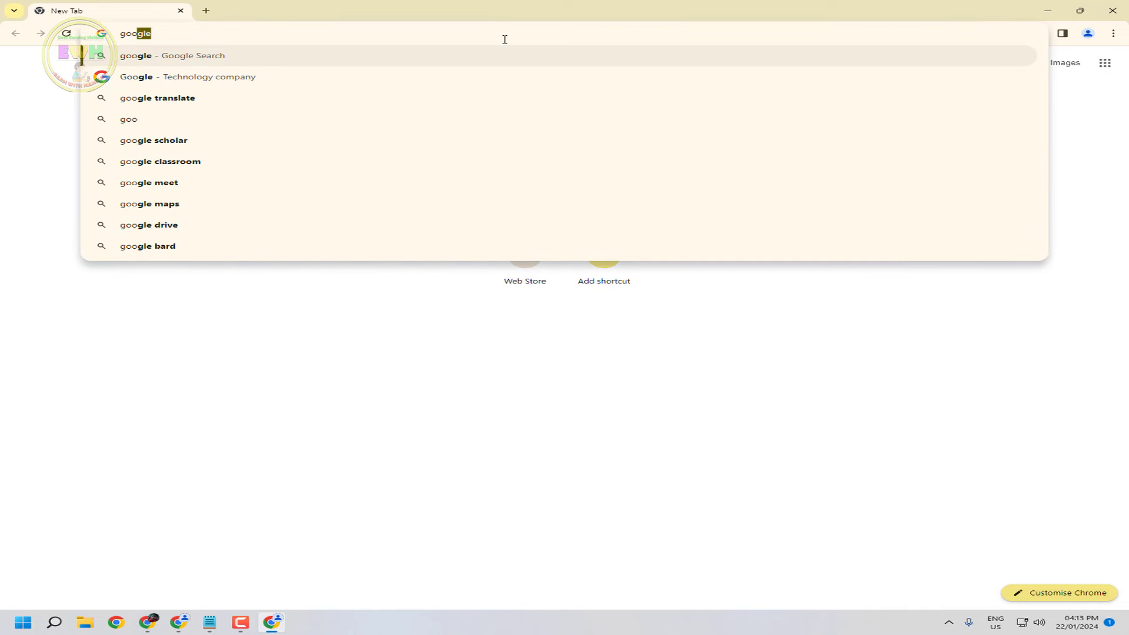
key("Return")
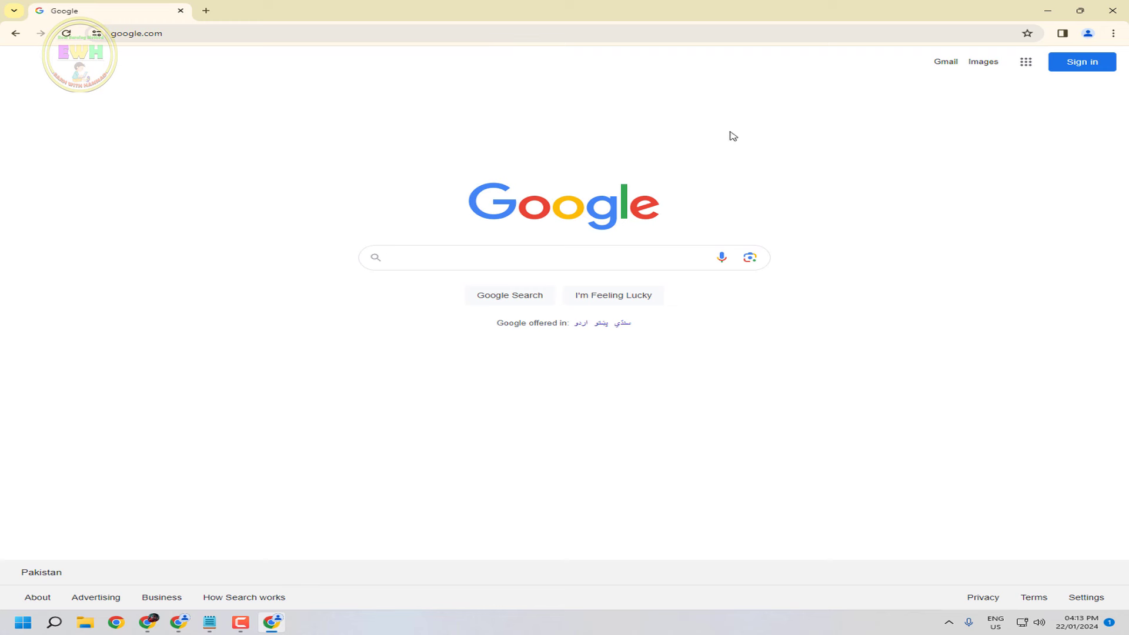
left_click(1089, 68)
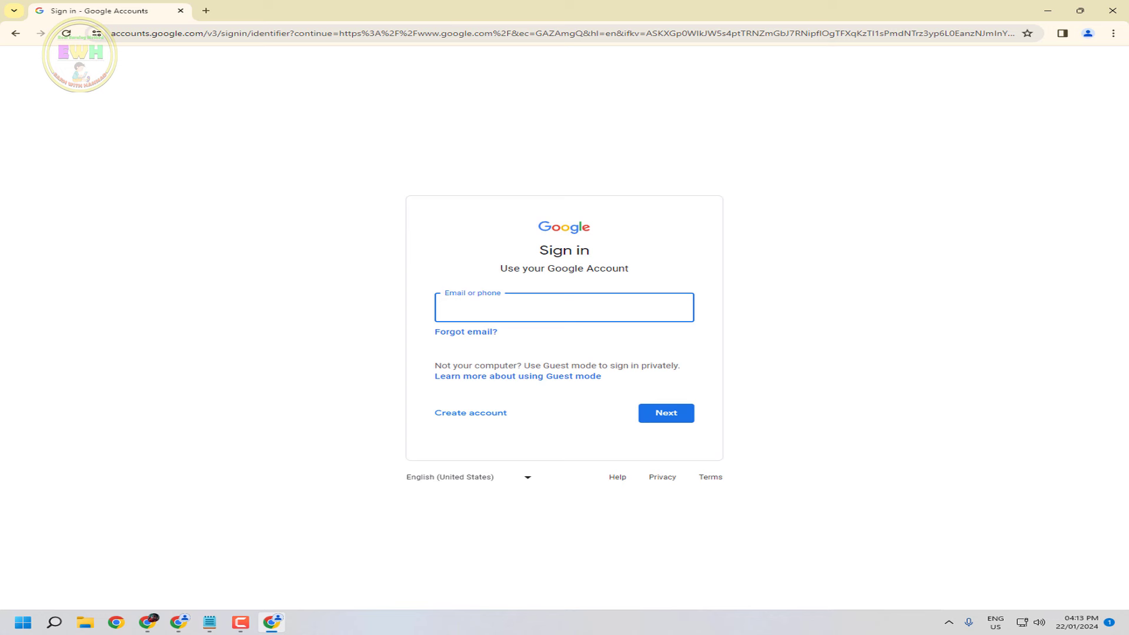
Sign in to Google by pasting the account's e-mail address and entering the account password.
key("alt+Tab")
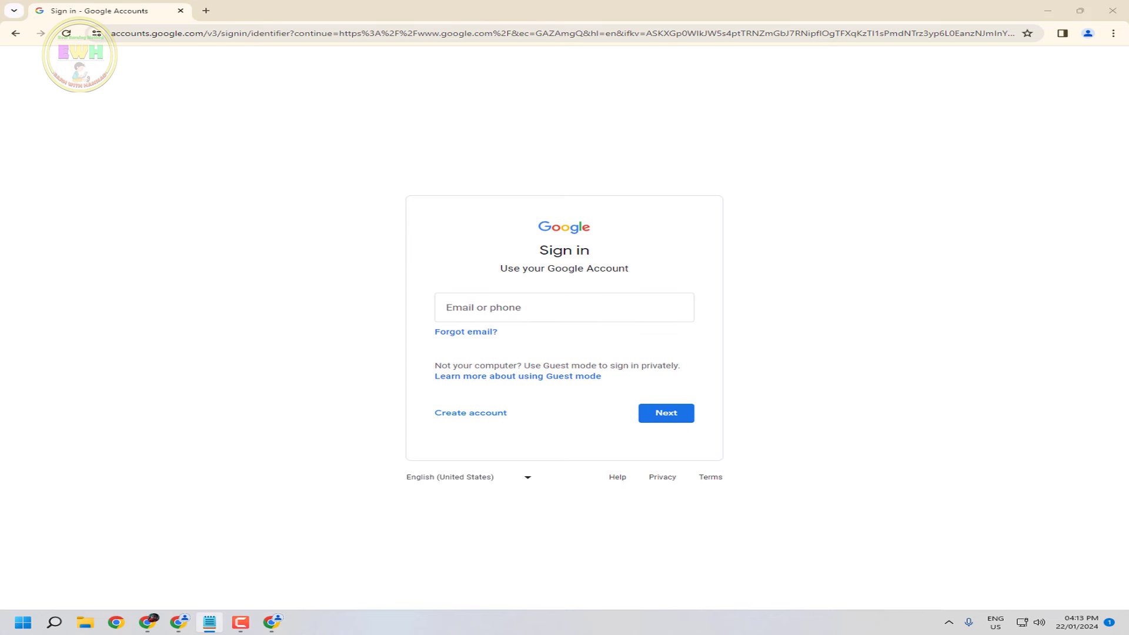
left_click(469, 311)
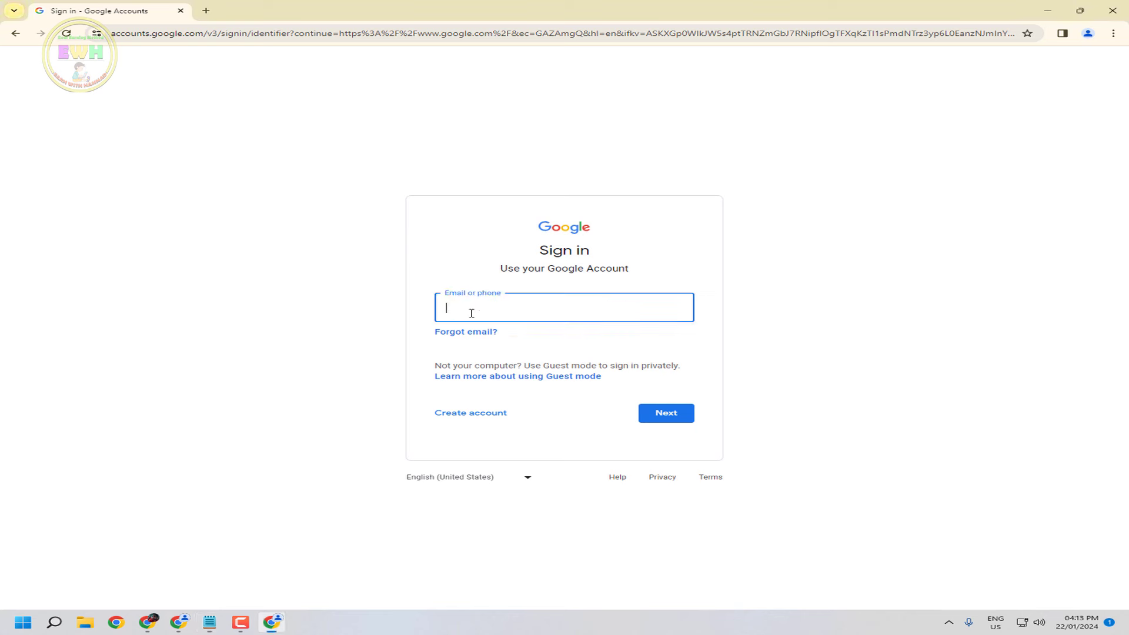
right_click(471, 313)
left_click(494, 418)
left_click(670, 415)
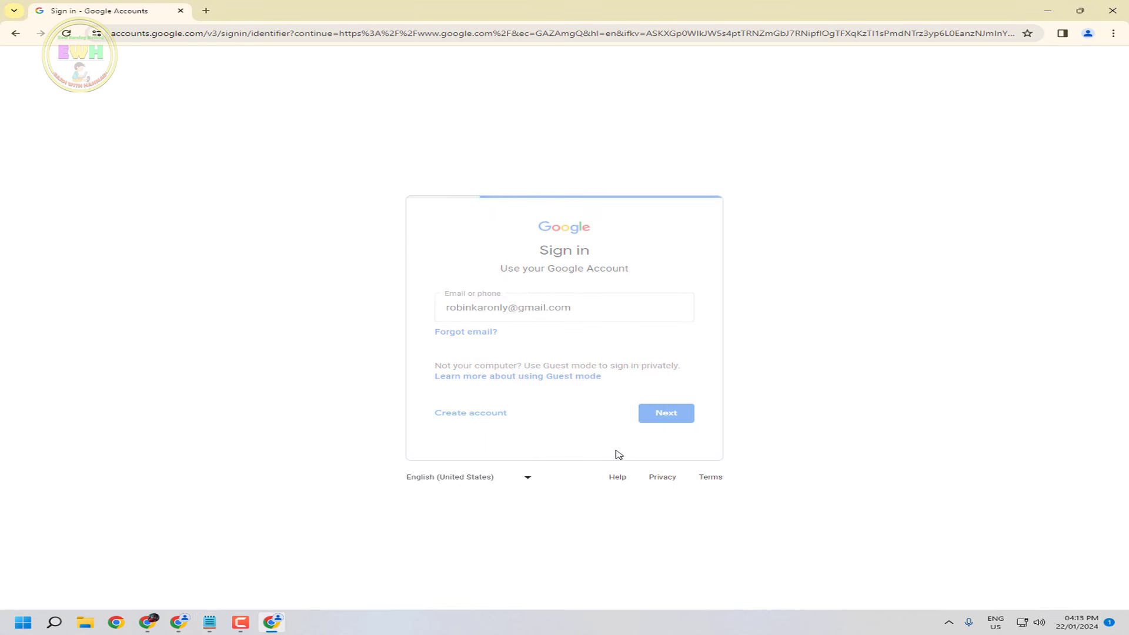
left_click(535, 328)
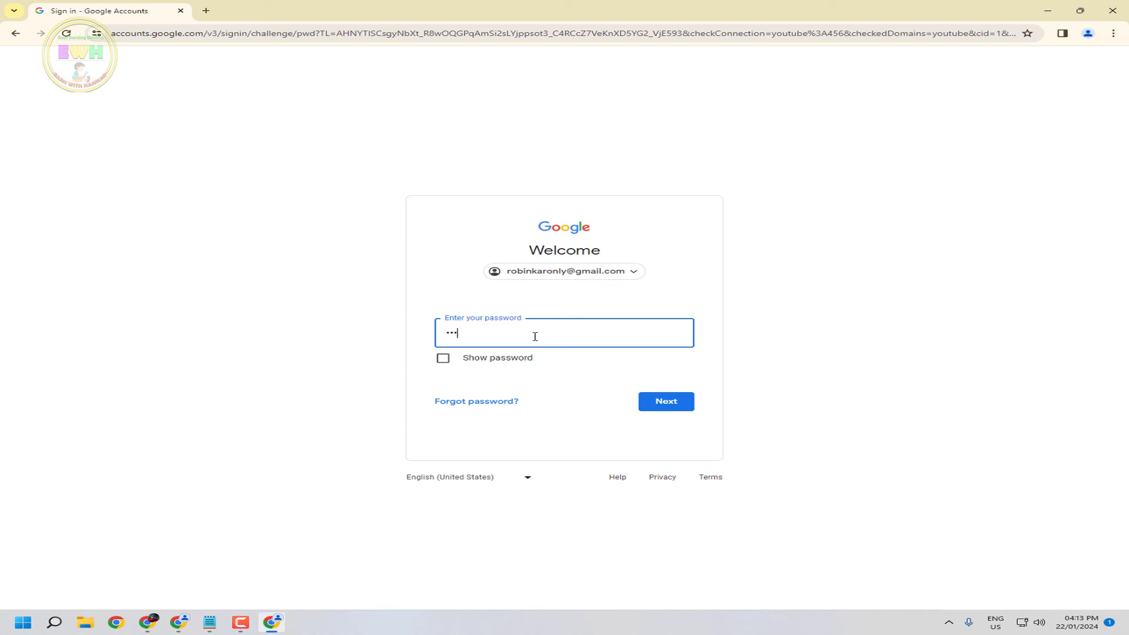
key("Return")
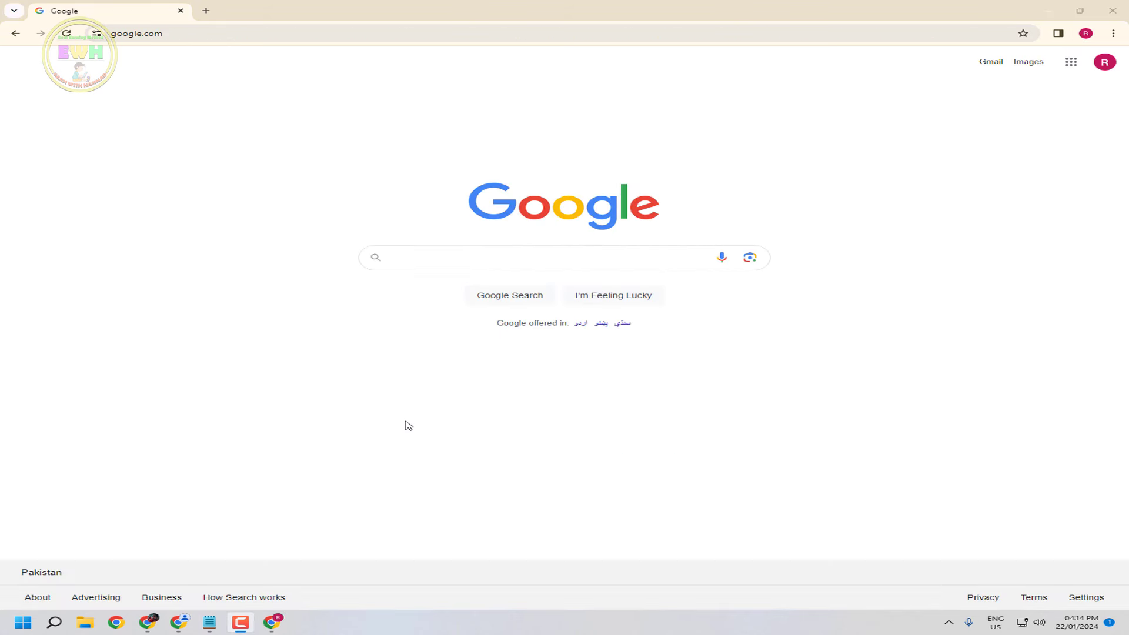
Show the signed-in Google account's details and copy its e-mail address.
left_click(1104, 62)
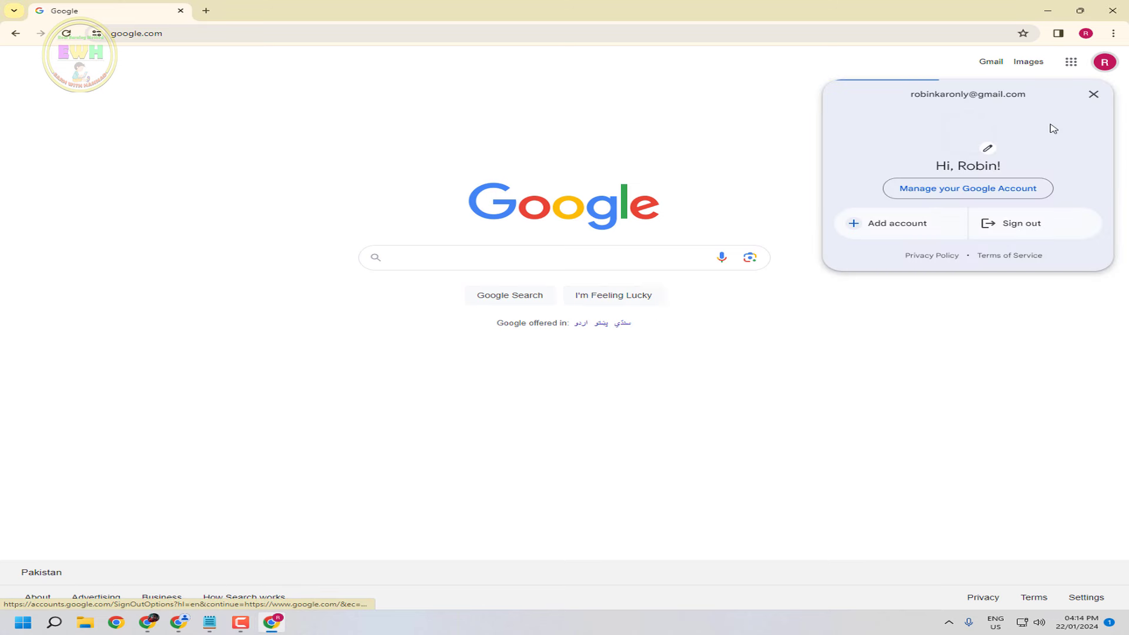
left_click_drag(1036, 95, 904, 95)
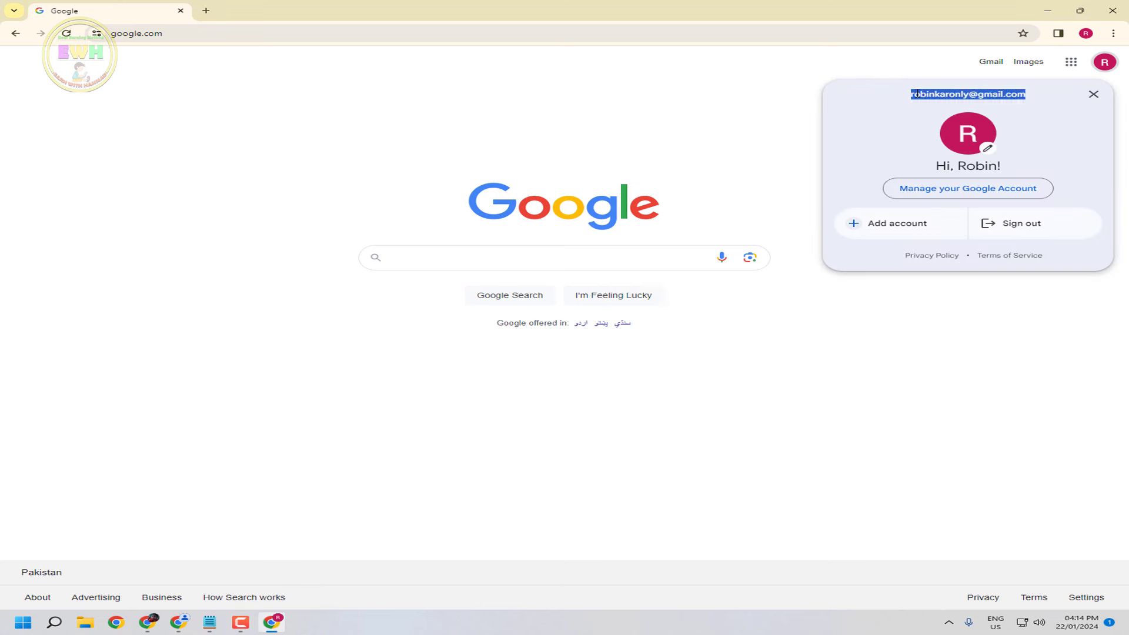
right_click(912, 94)
left_click(885, 104)
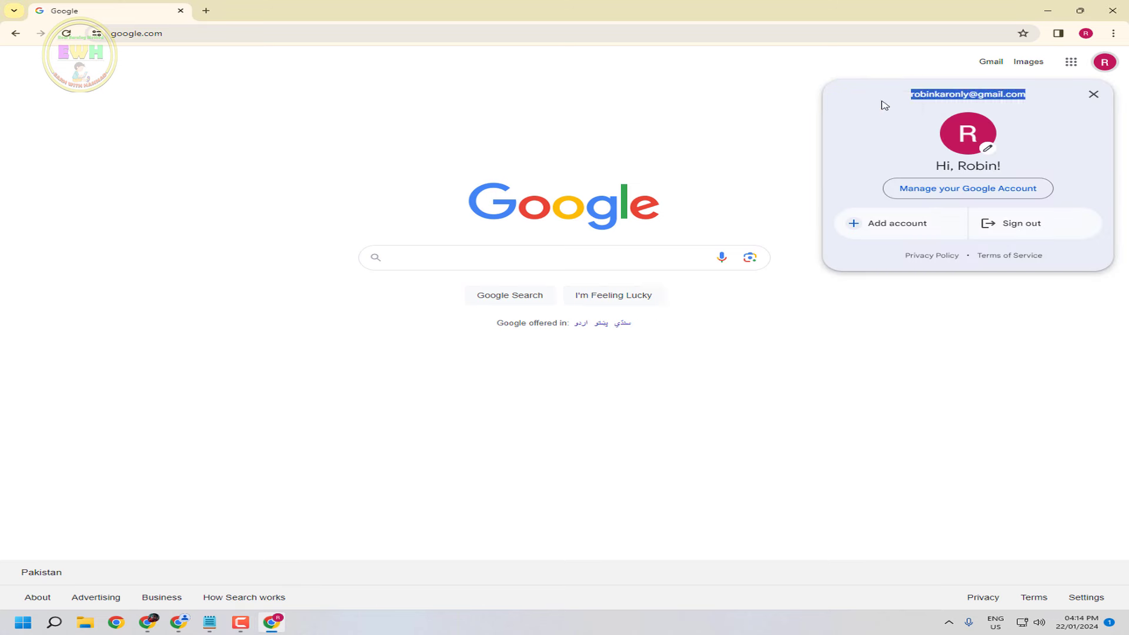
Switch to the Adsterra publisher window and copy the invite link from the Referrals page.
left_click(148, 622)
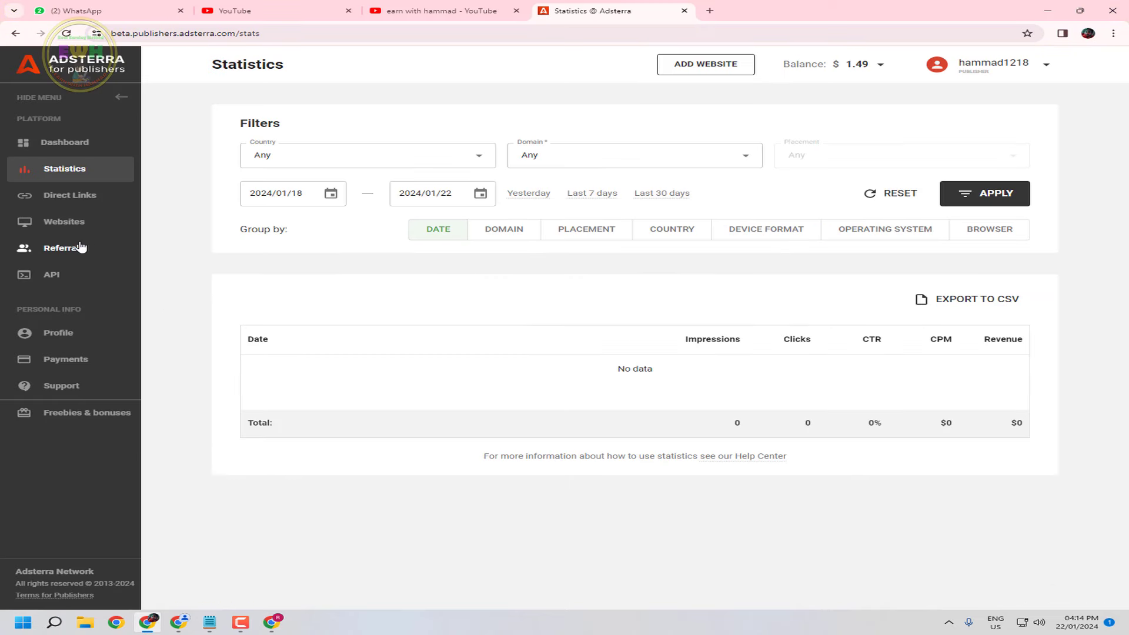
left_click(79, 248)
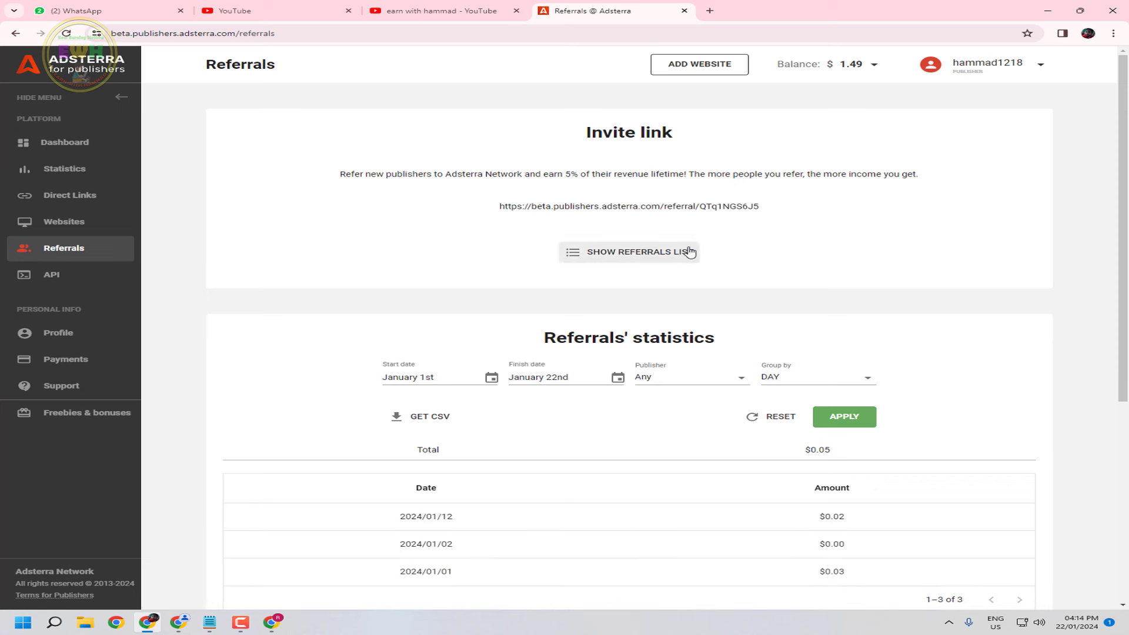
left_click_drag(764, 207, 486, 210)
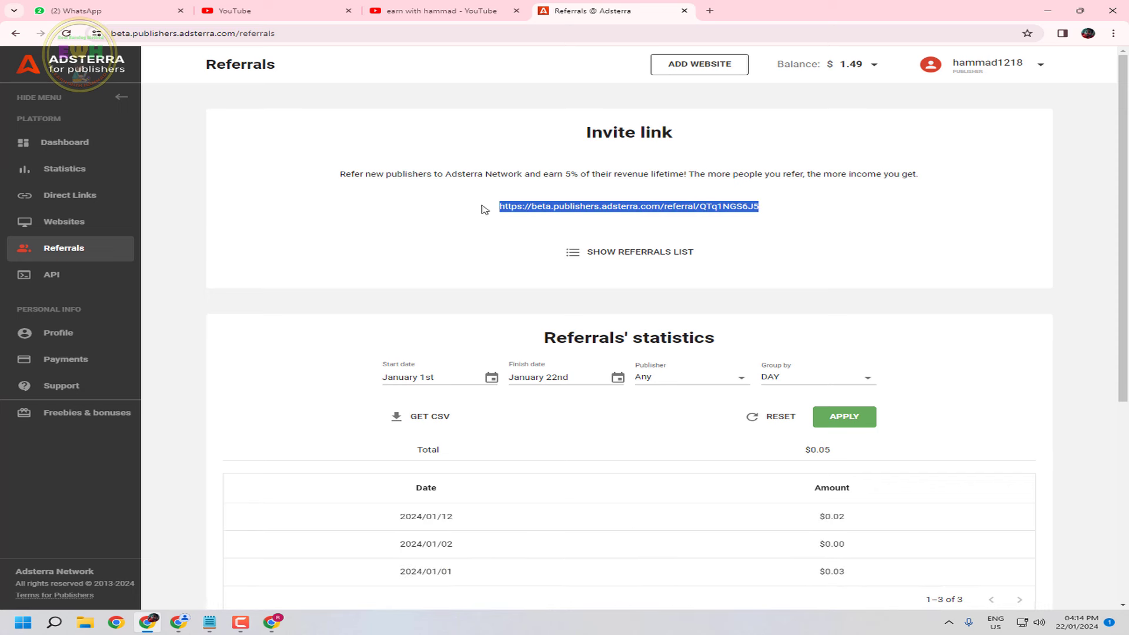
right_click(513, 208)
left_click(529, 216)
Return to the refer1 browser window, dismiss the ad privacy notice, and load the copied invite link in a new tab.
left_click(271, 622)
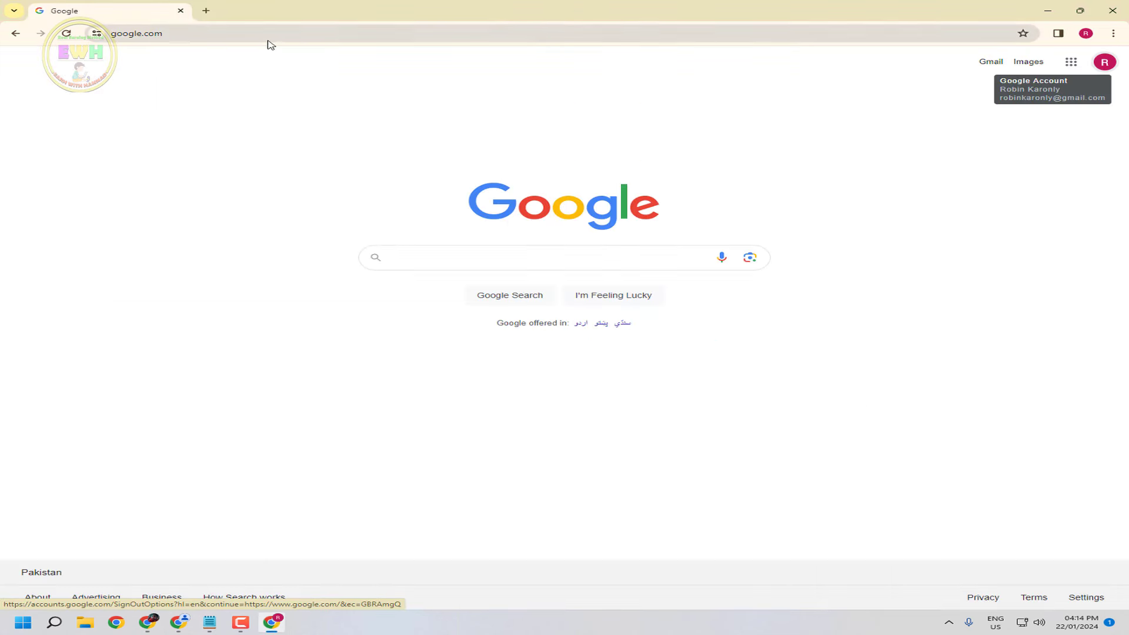
left_click(213, 13)
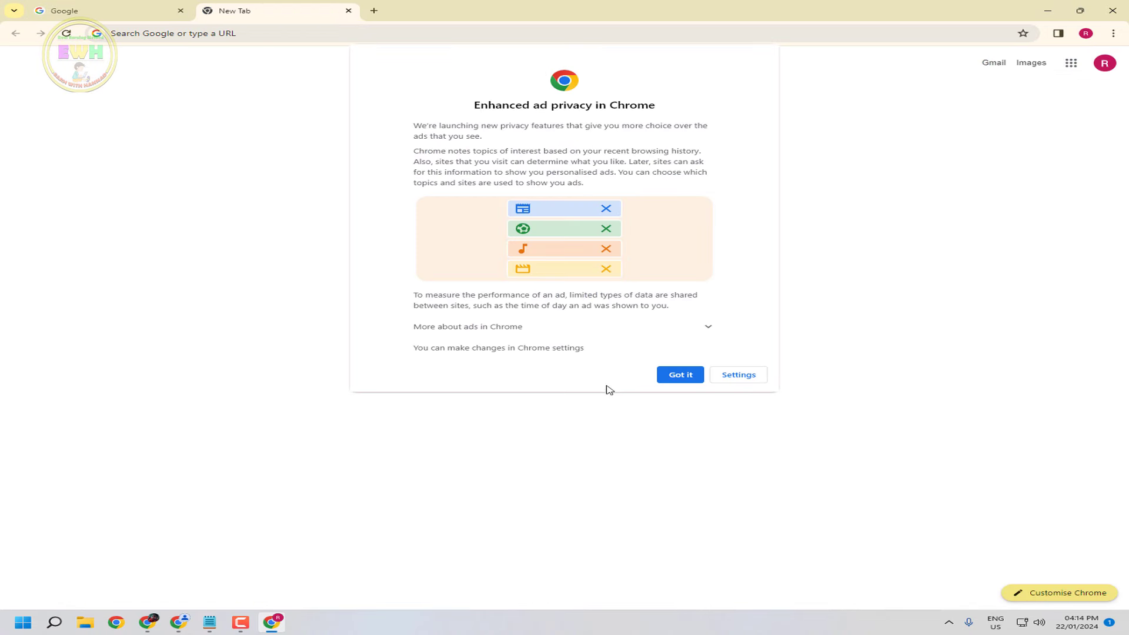
left_click(676, 376)
right_click(315, 32)
left_click(365, 139)
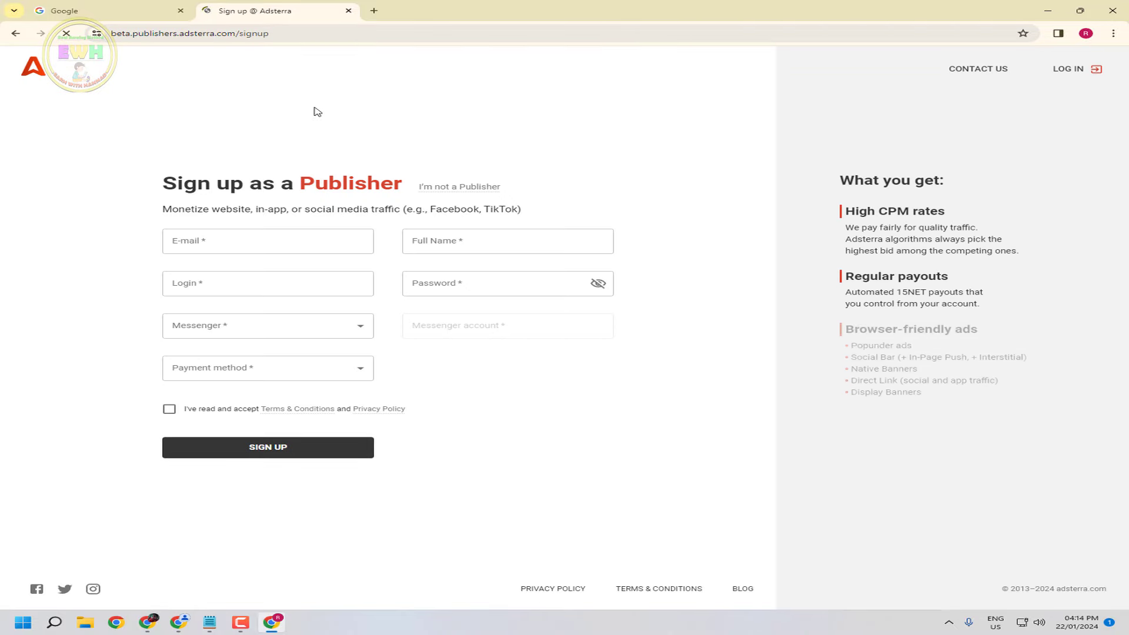
Copy the e-mail address from the Google account details and paste it into the publisher sign-up form's E-mail field.
left_click(140, 12)
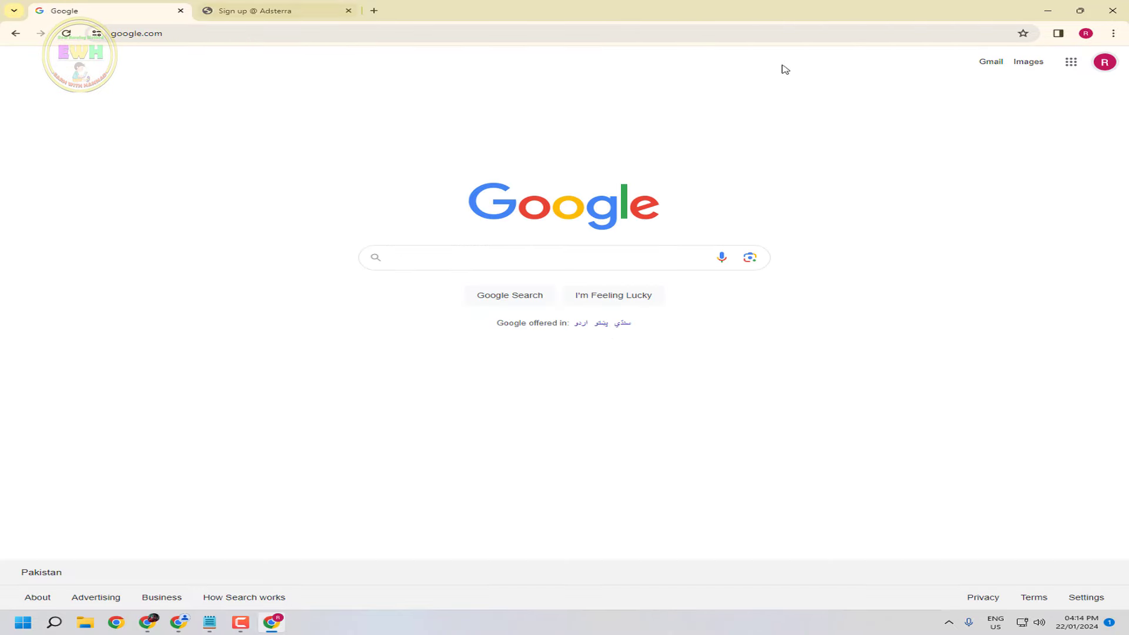
left_click(1104, 62)
right_click(1007, 93)
left_click(994, 102)
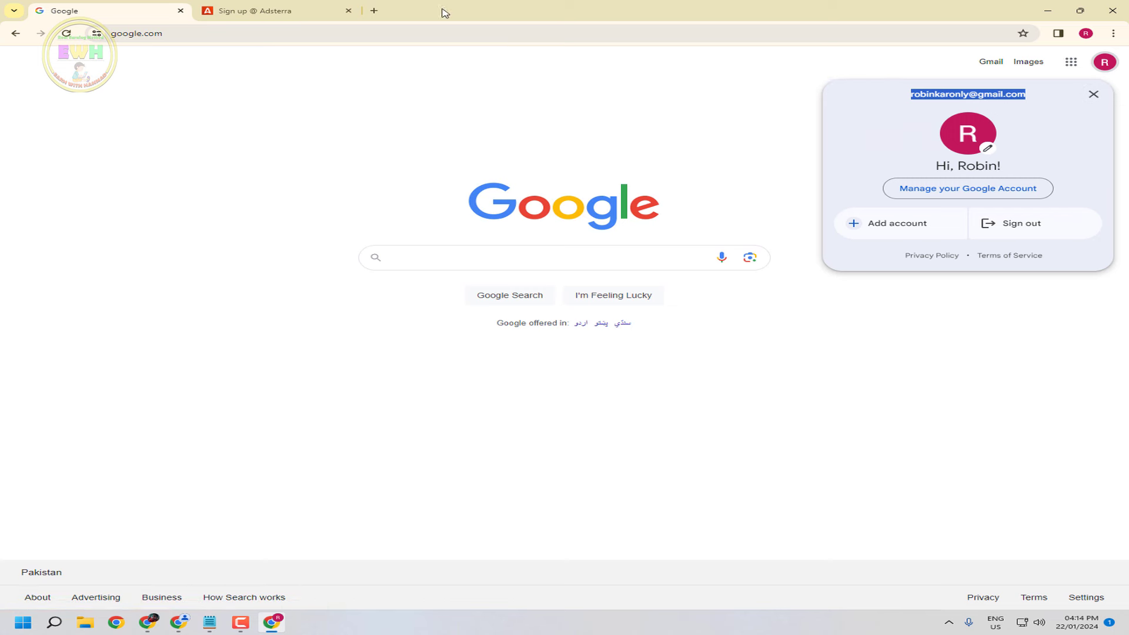
left_click(251, 5)
left_click(220, 239)
right_click(221, 241)
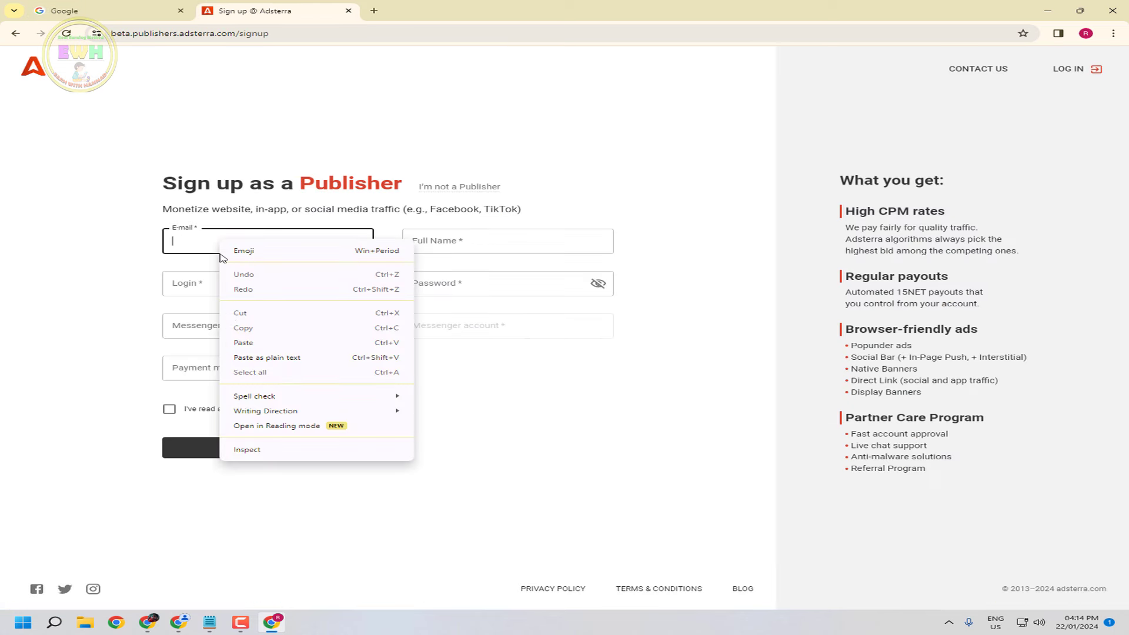
left_click(235, 344)
left_click(442, 241)
right_click(444, 243)
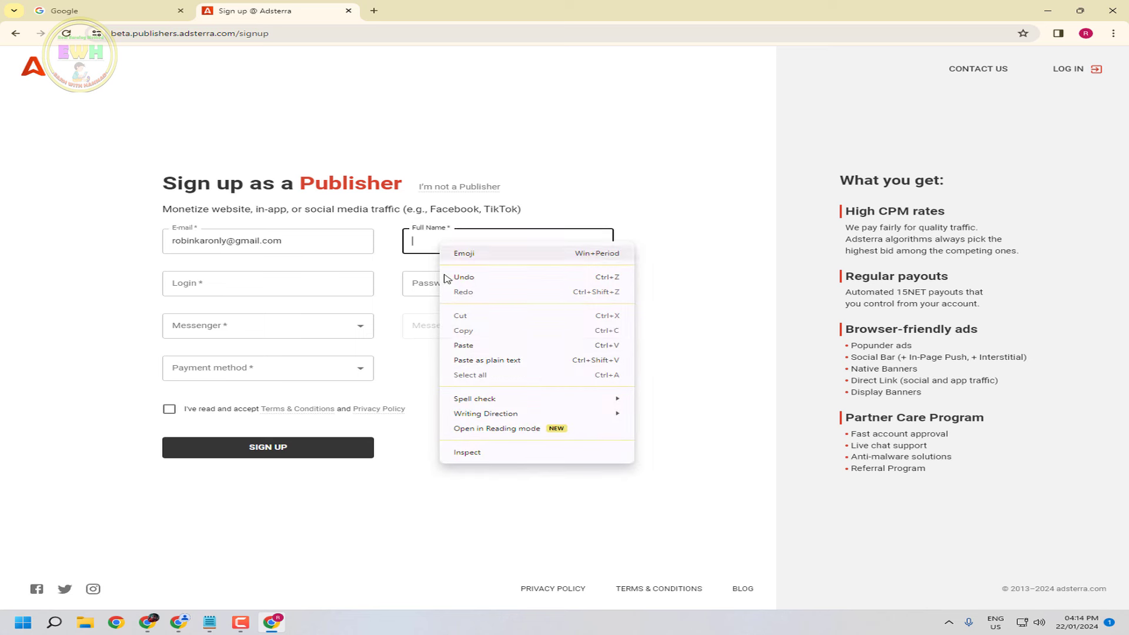
left_click(455, 346)
left_click_drag(468, 241, 591, 238)
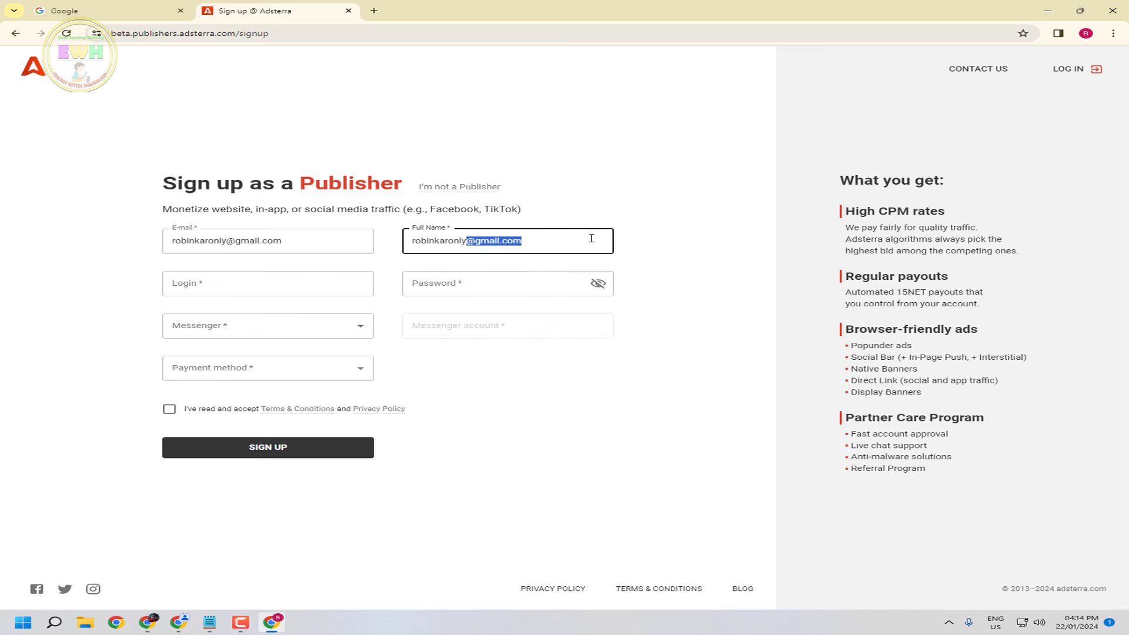
key("BackSpace")
Fill in the Login field with a username based on the copied e-mail address, without its domain and ending in 12.
left_click(327, 278)
right_click(307, 287)
left_click(322, 390)
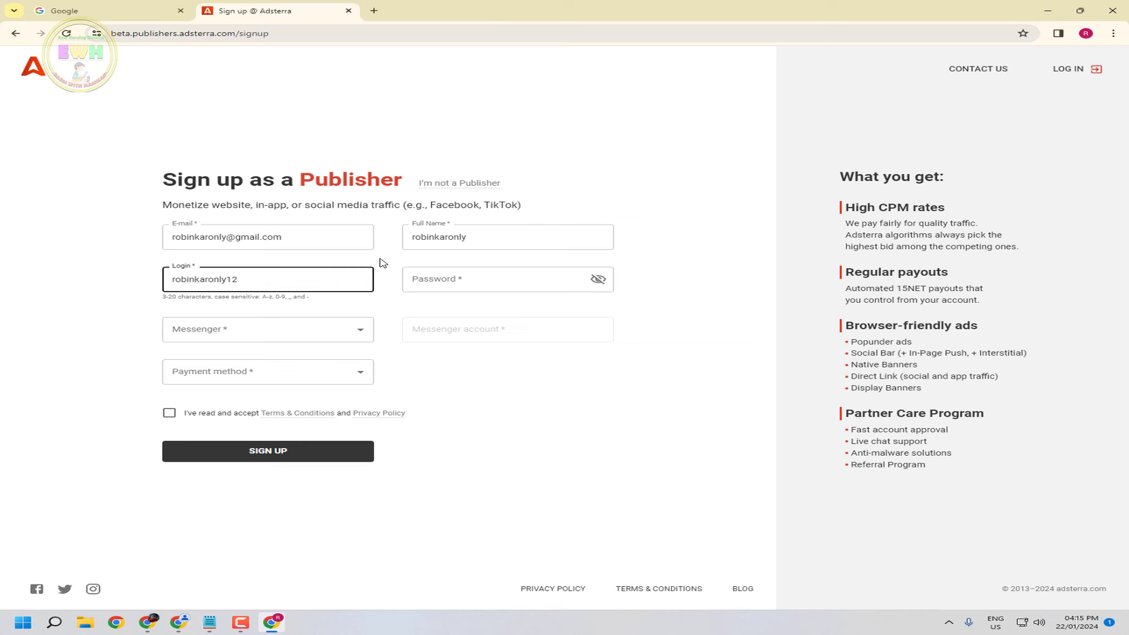
Separate the first and last name with a space in the Full Name field and enter the account password.
left_click(436, 238)
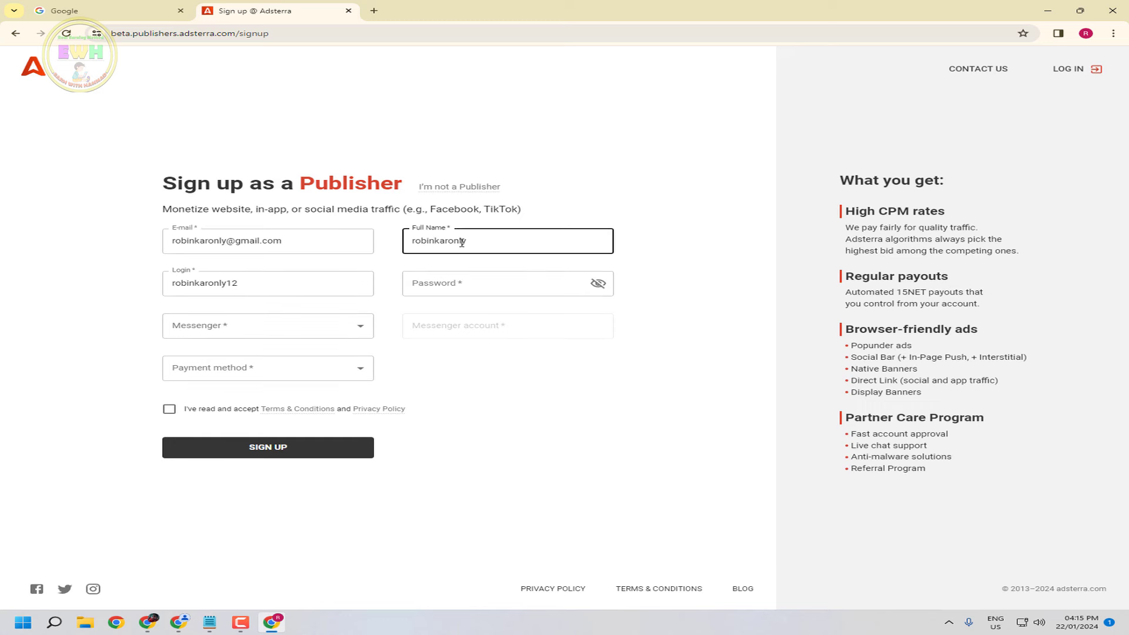
left_click(463, 288)
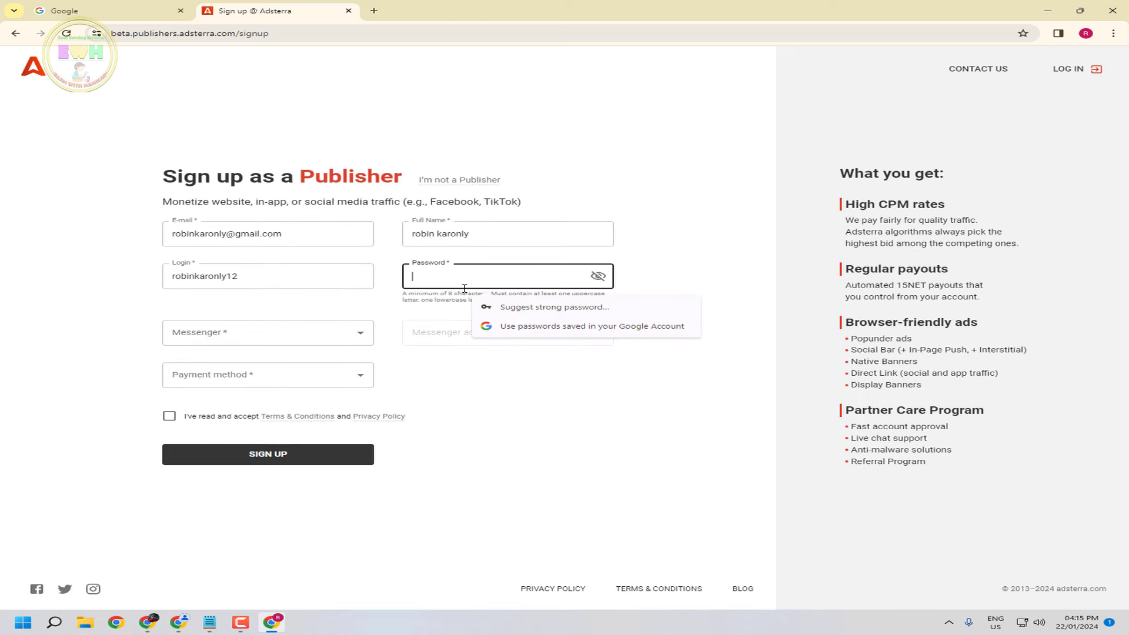
type("r")
Set the messenger to WhatsApp and fill in the messenger account with the phone number.
left_click(335, 331)
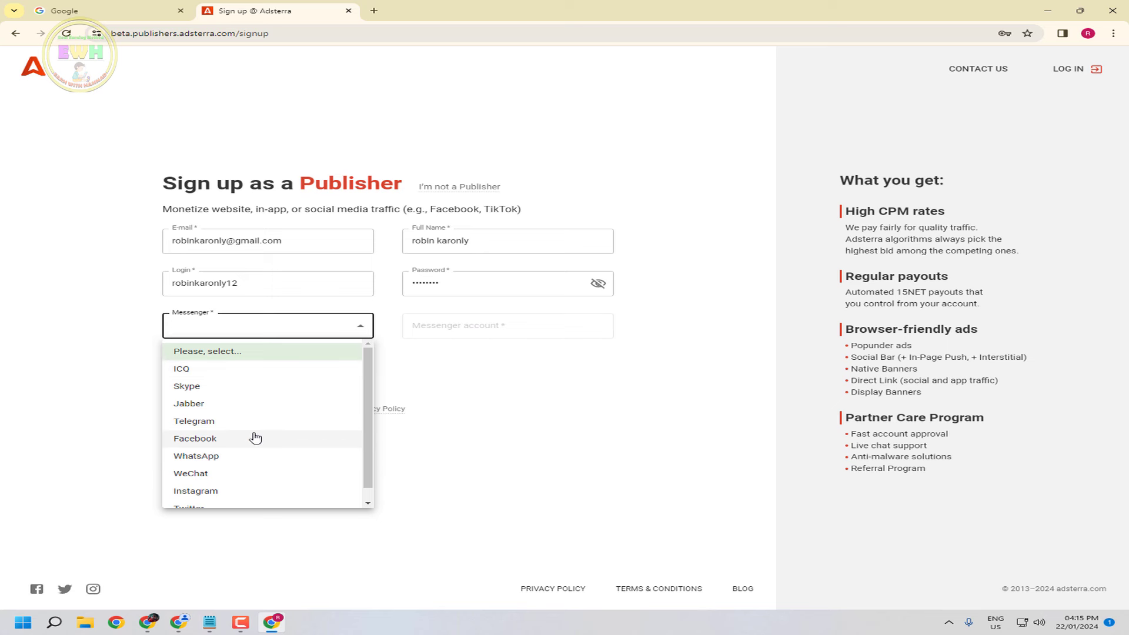
left_click(245, 457)
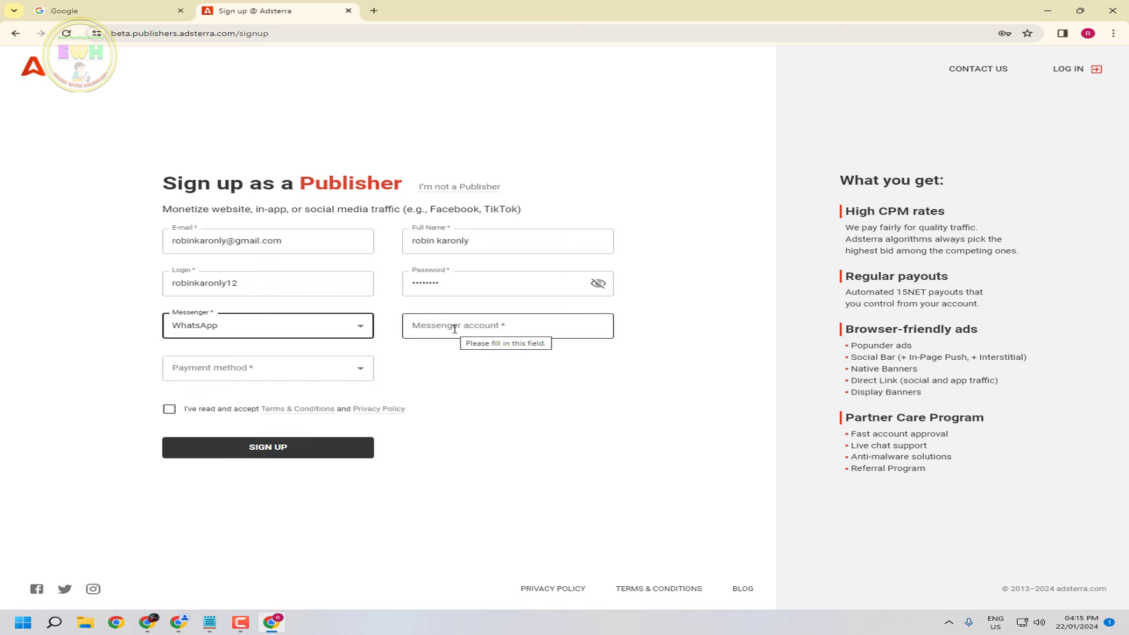
left_click(454, 328)
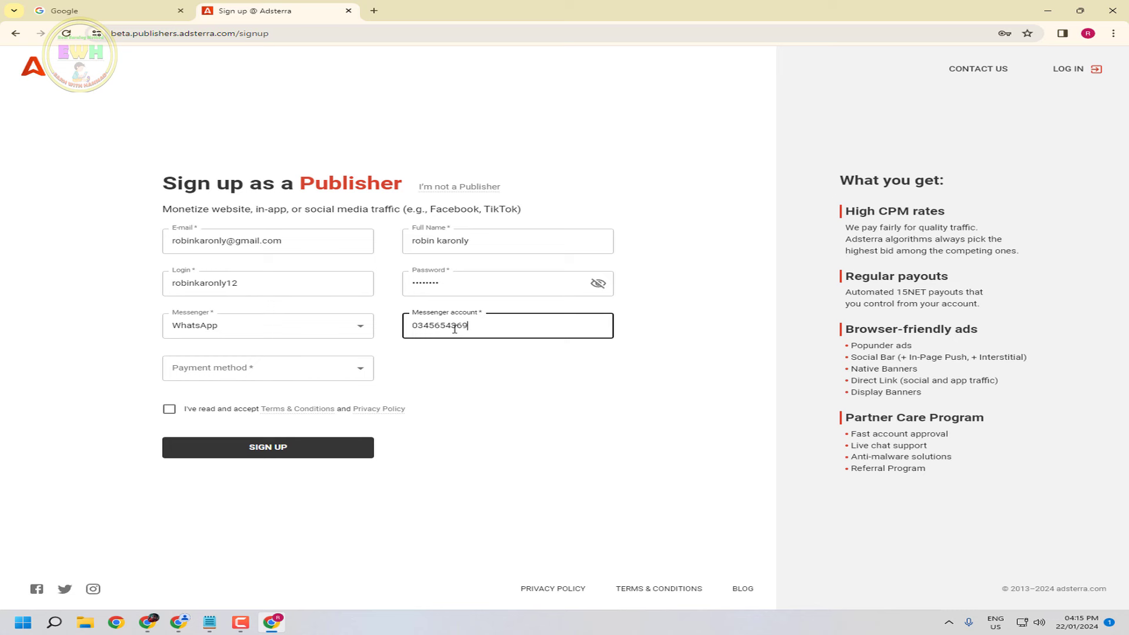
Set the payment method to bitcoin, then accept the Terms & Conditions and Privacy Policy and submit the sign-up form.
left_click(219, 365)
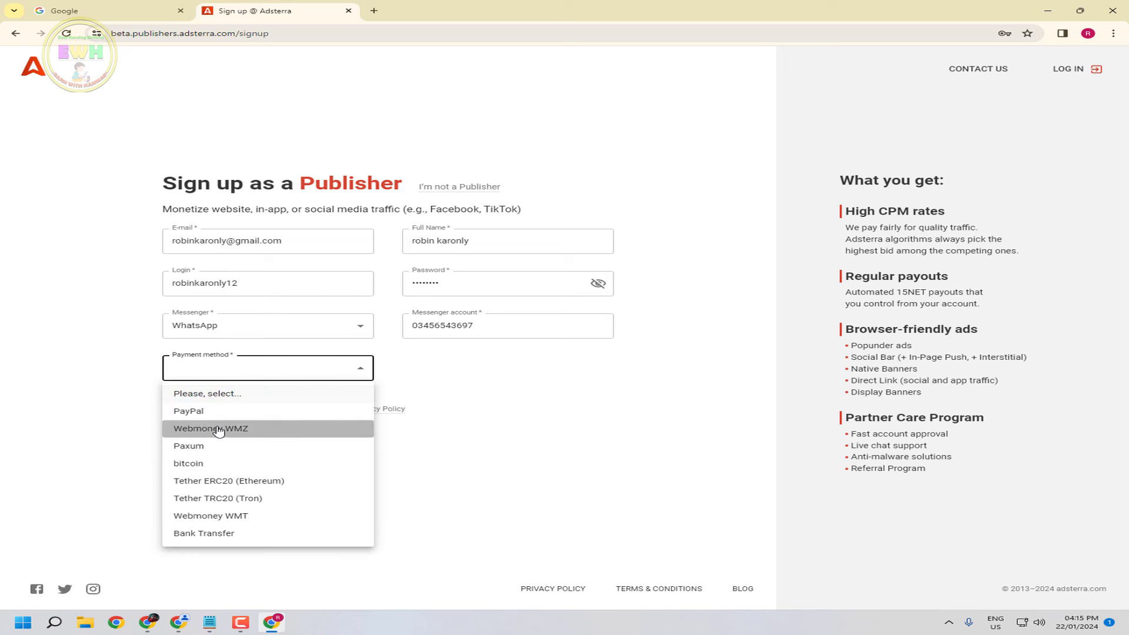
left_click(220, 462)
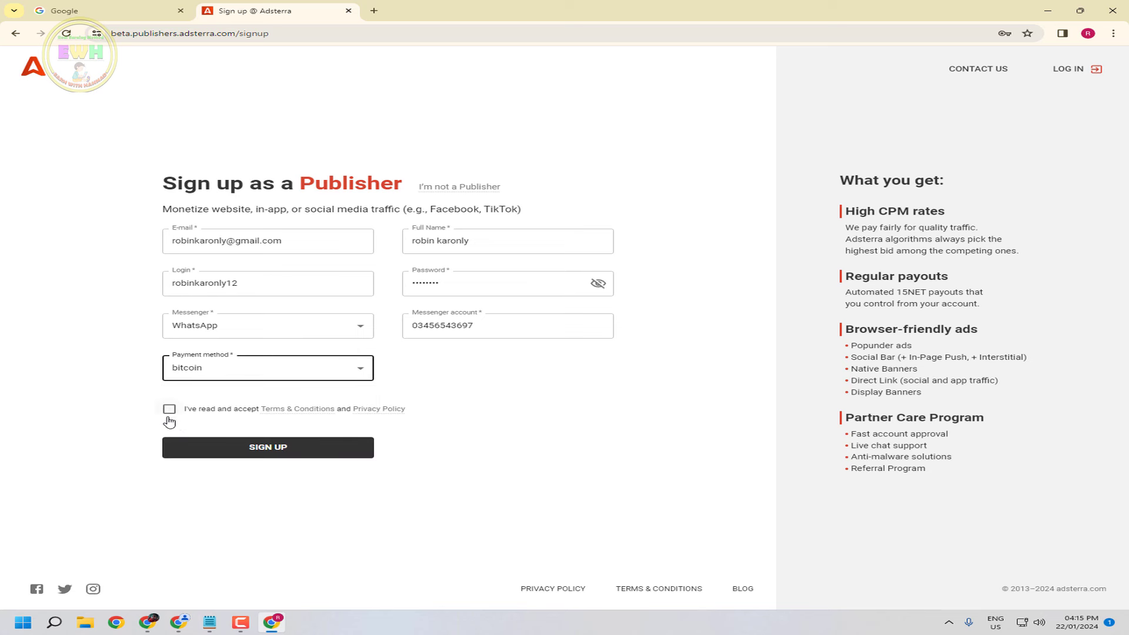
left_click(169, 410)
left_click(248, 453)
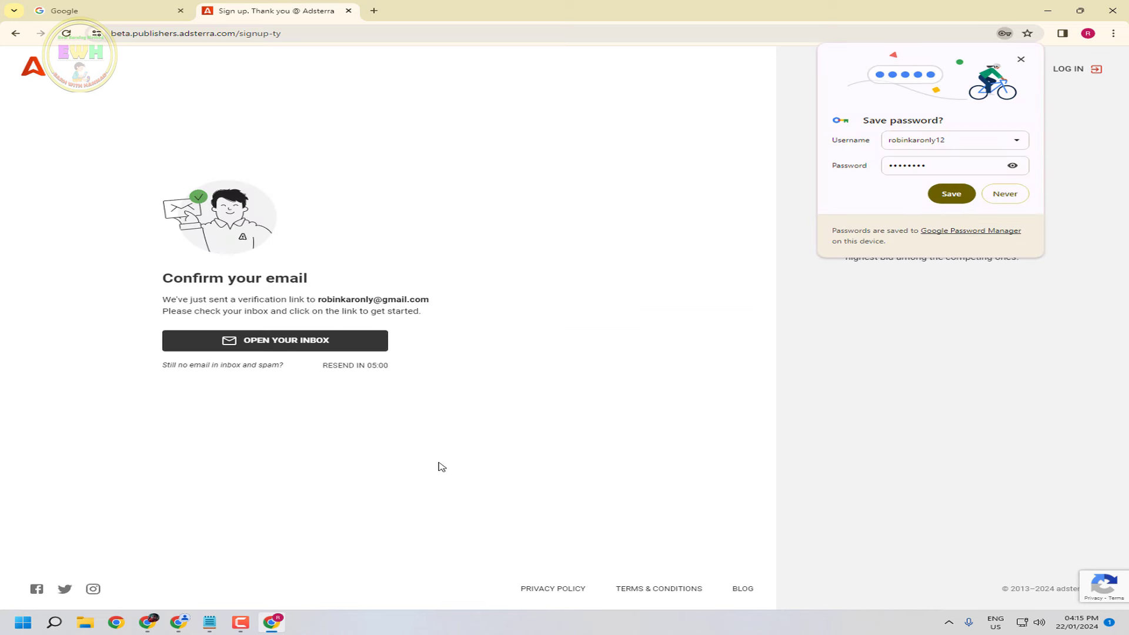
Save the publisher password on this device only and open the mailbox from the e-mail confirmation page.
left_click(947, 196)
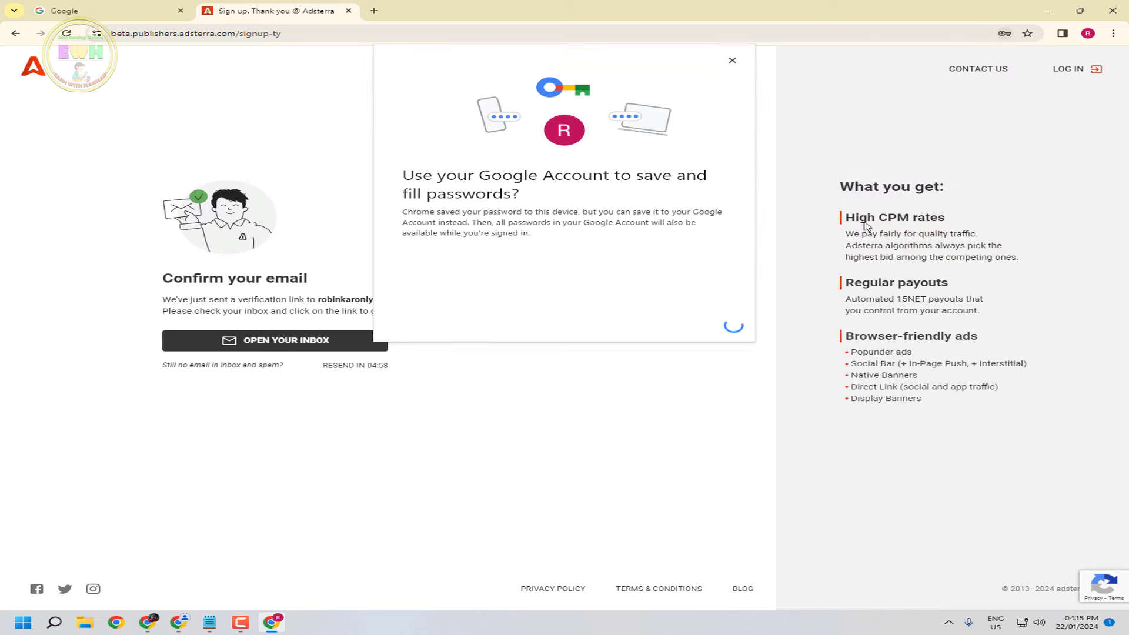
left_click(732, 58)
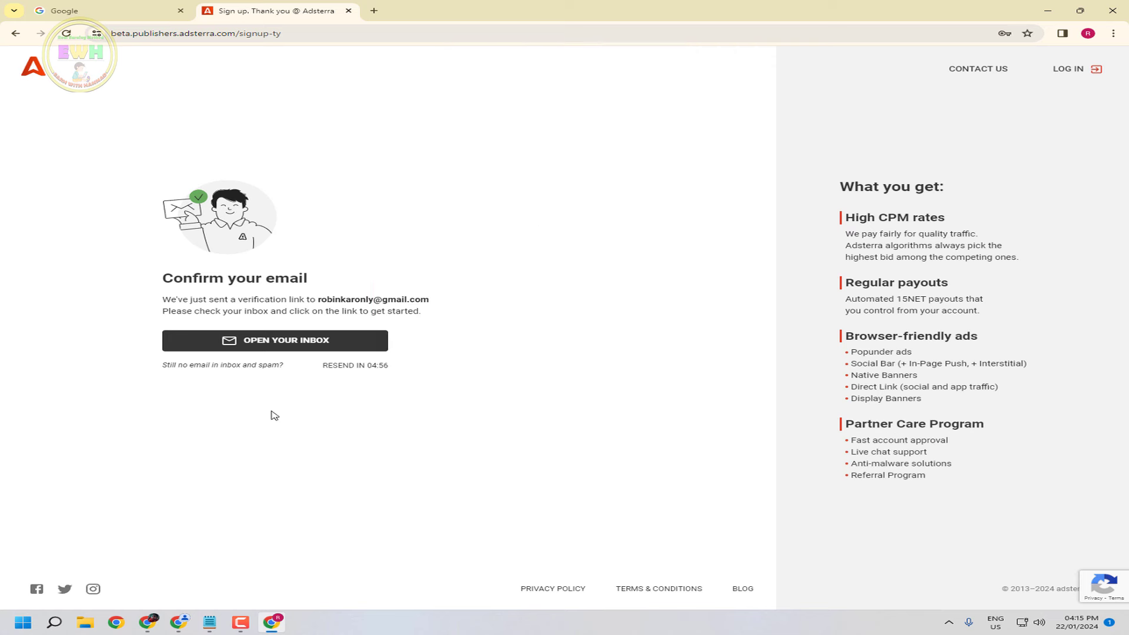
left_click(271, 345)
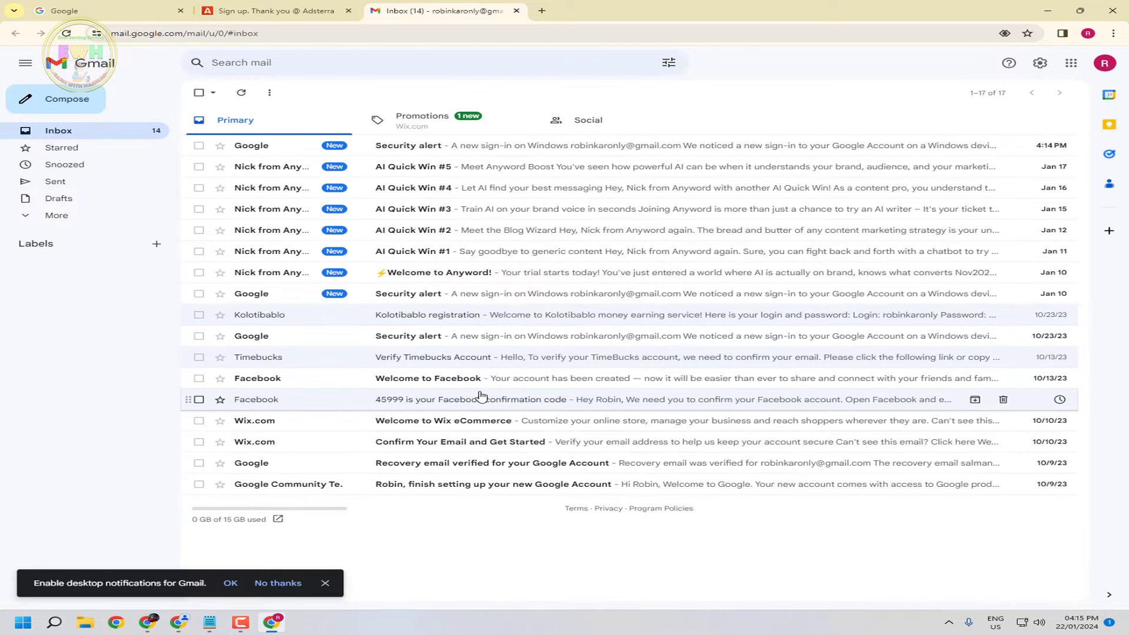
Look for the Adsterra verification e-mail in Gmail's Spam and All Mail folders, refreshing the All Mail list.
right_click(784, 3)
left_click(784, 4)
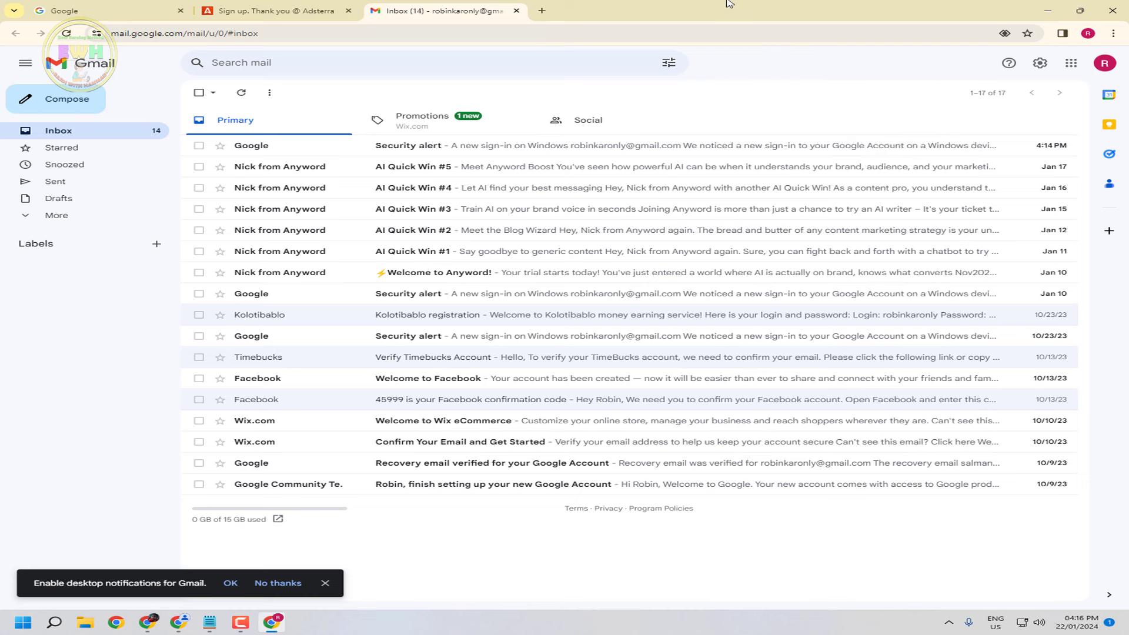
left_click(73, 216)
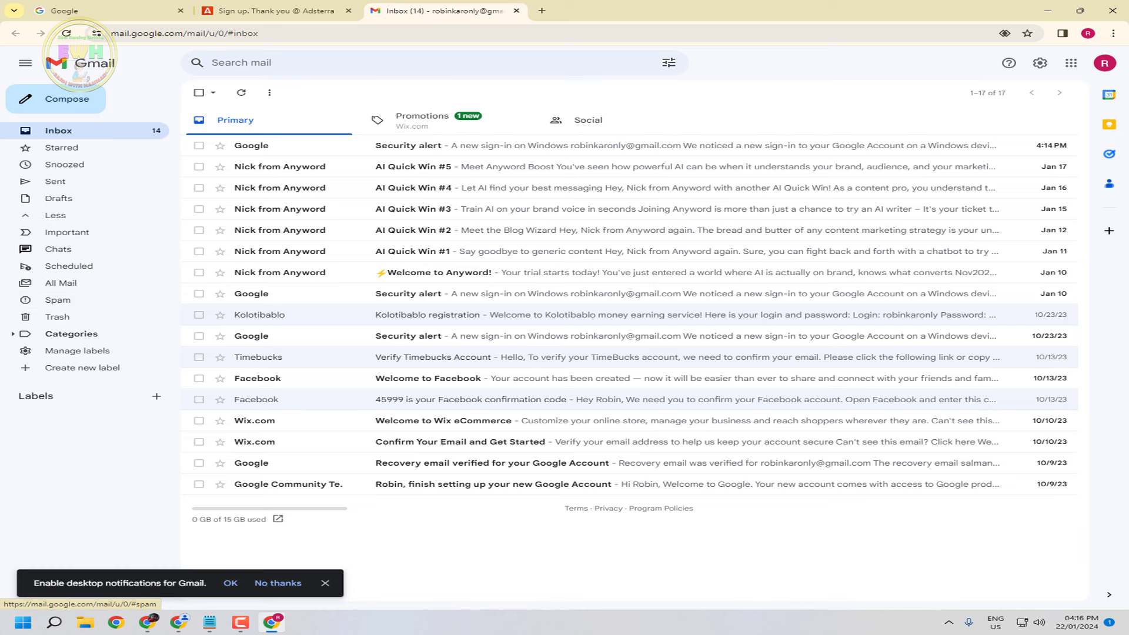
left_click(59, 299)
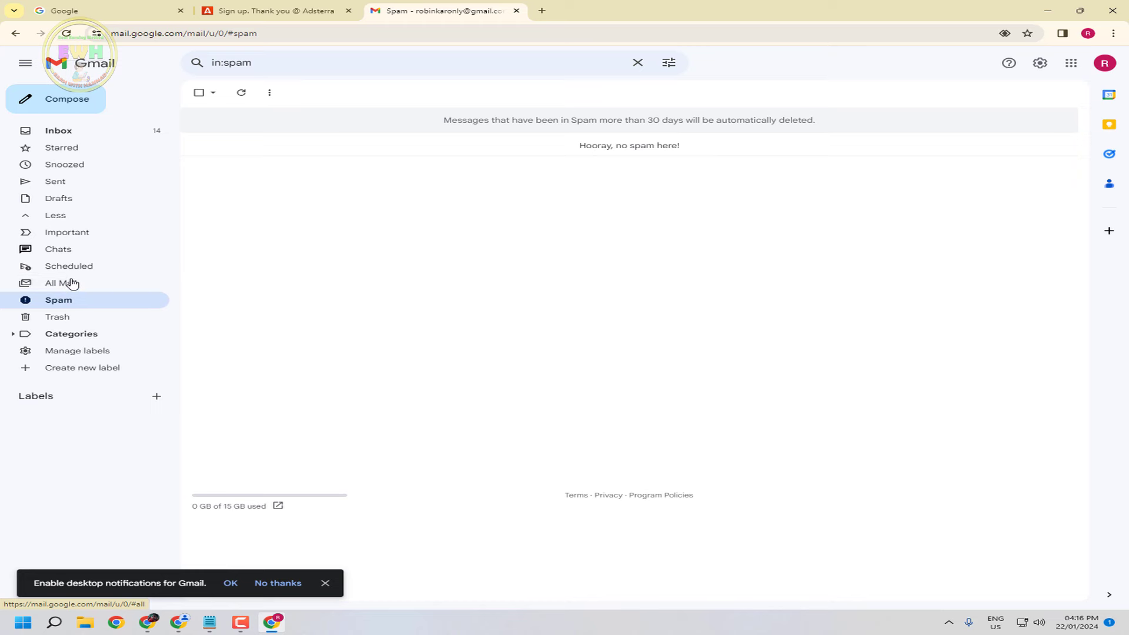
left_click(72, 284)
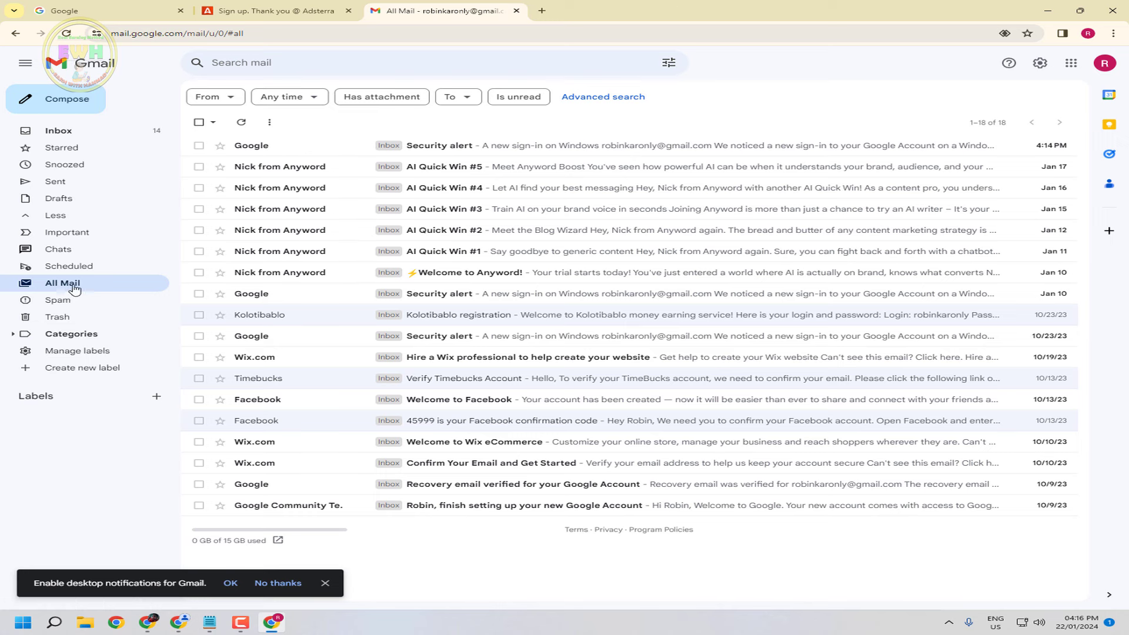
left_click(242, 123)
left_click(106, 302)
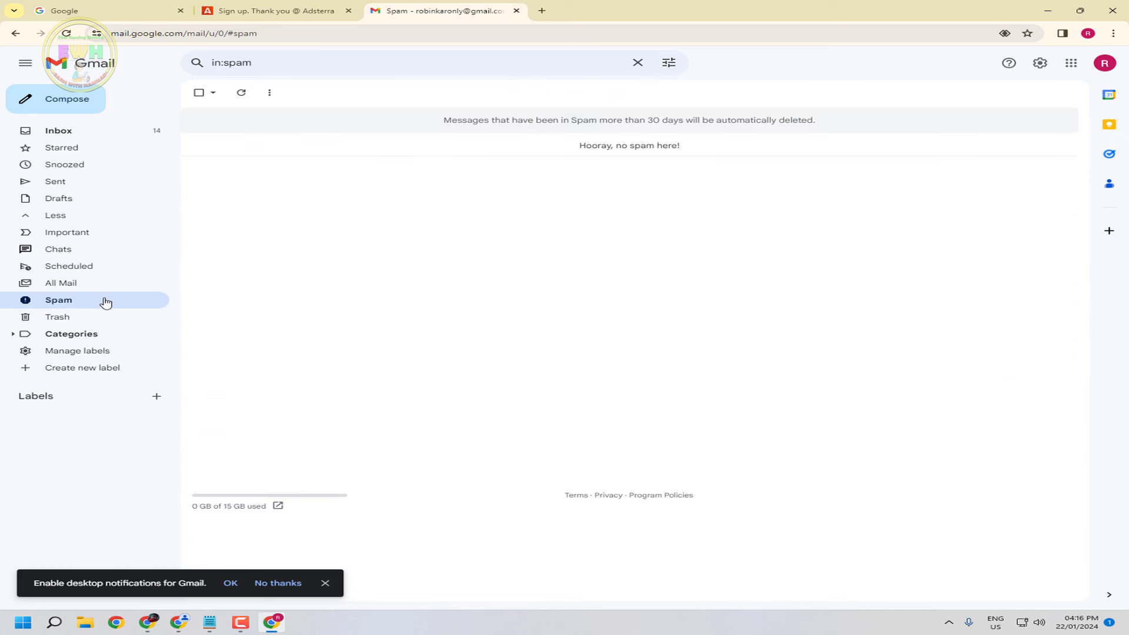
left_click(83, 283)
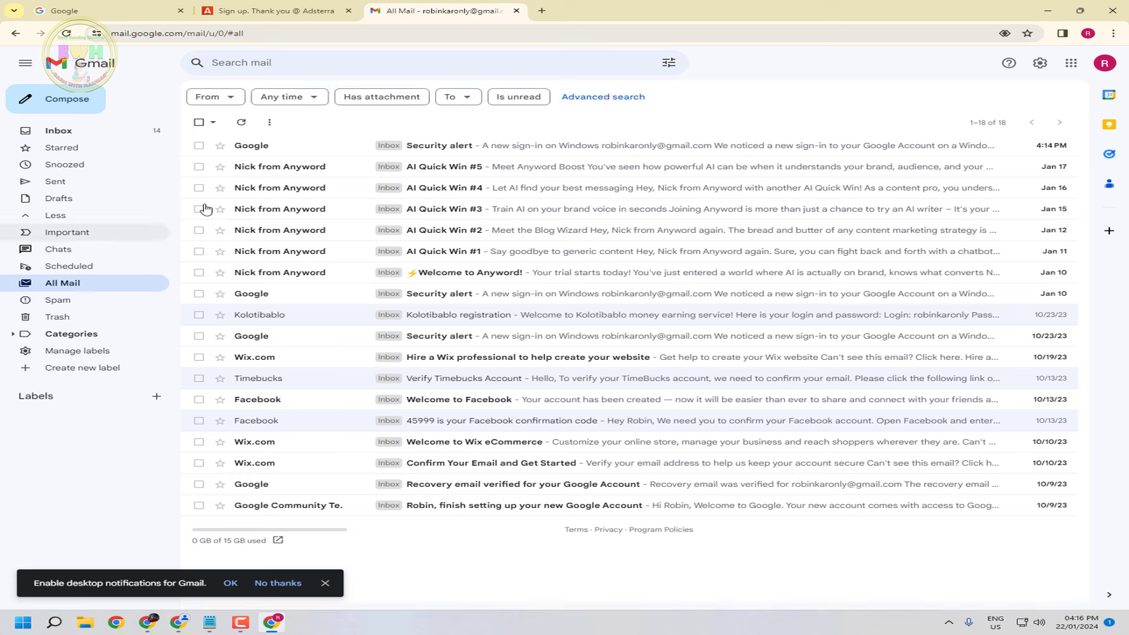
left_click(241, 123)
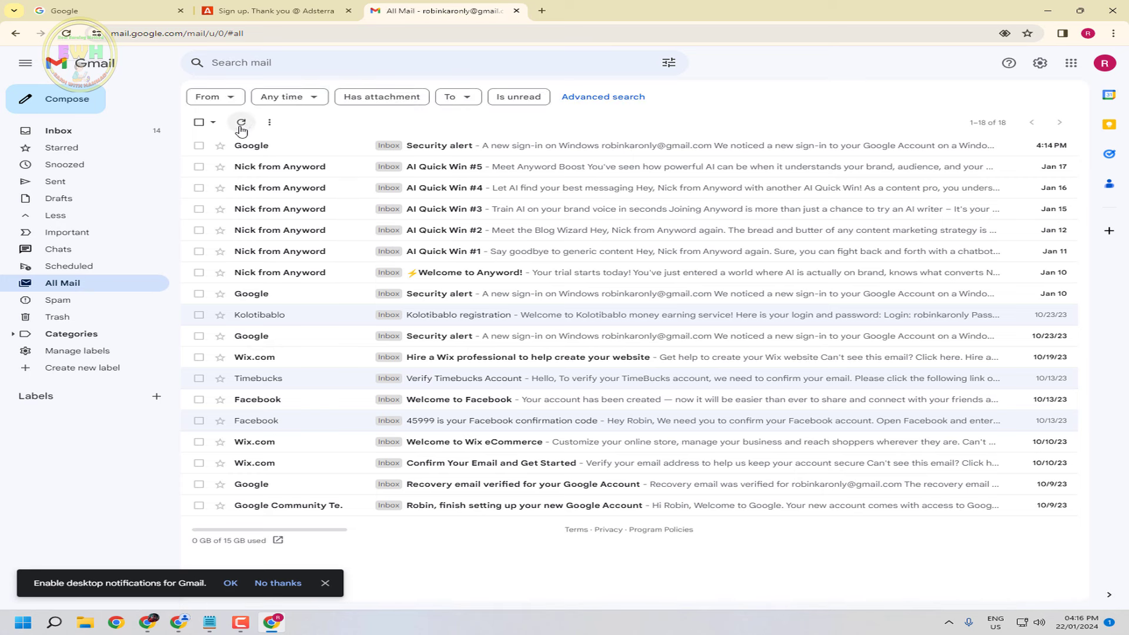
left_click(241, 124)
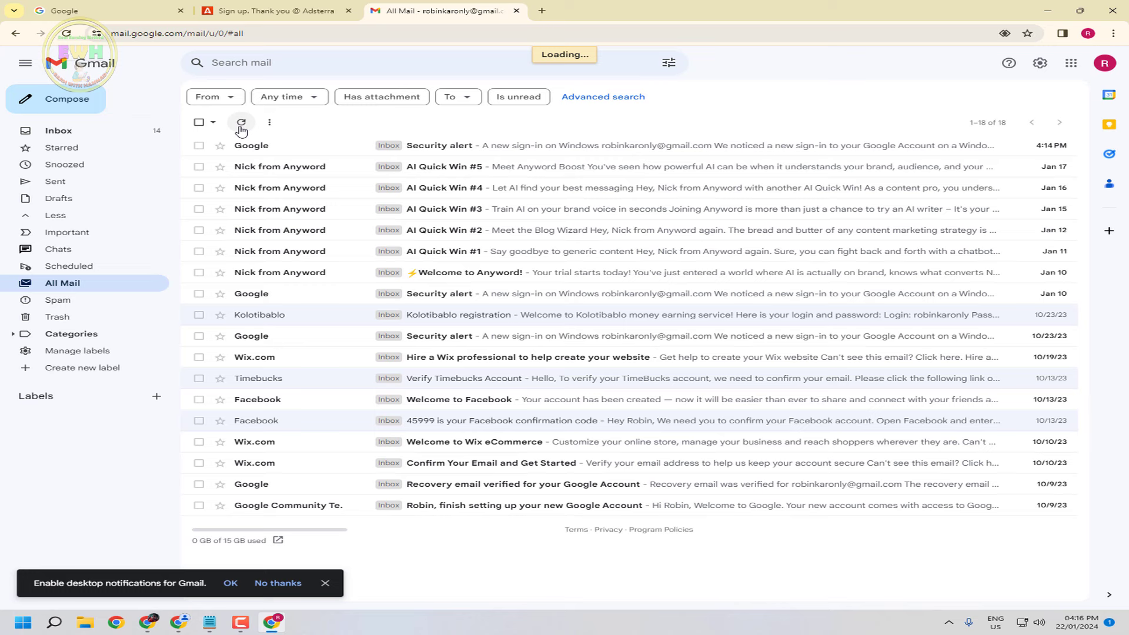
Check the Inbox, All Mail and a refreshed Spam folder again for the verification e-mail, returning to All Mail.
left_click(103, 135)
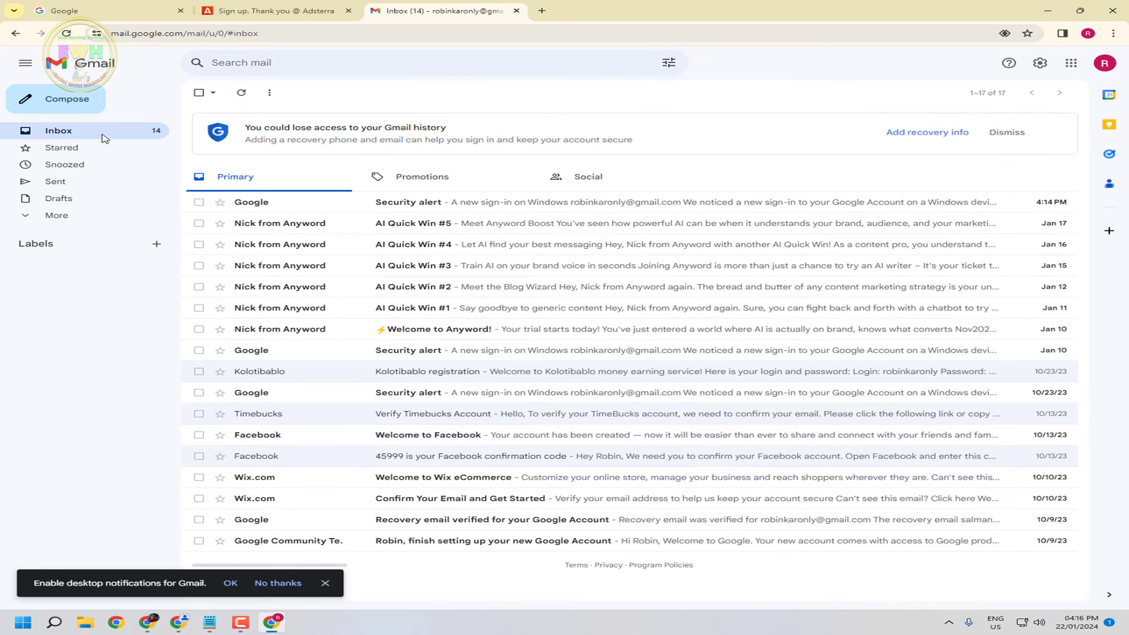
left_click(77, 216)
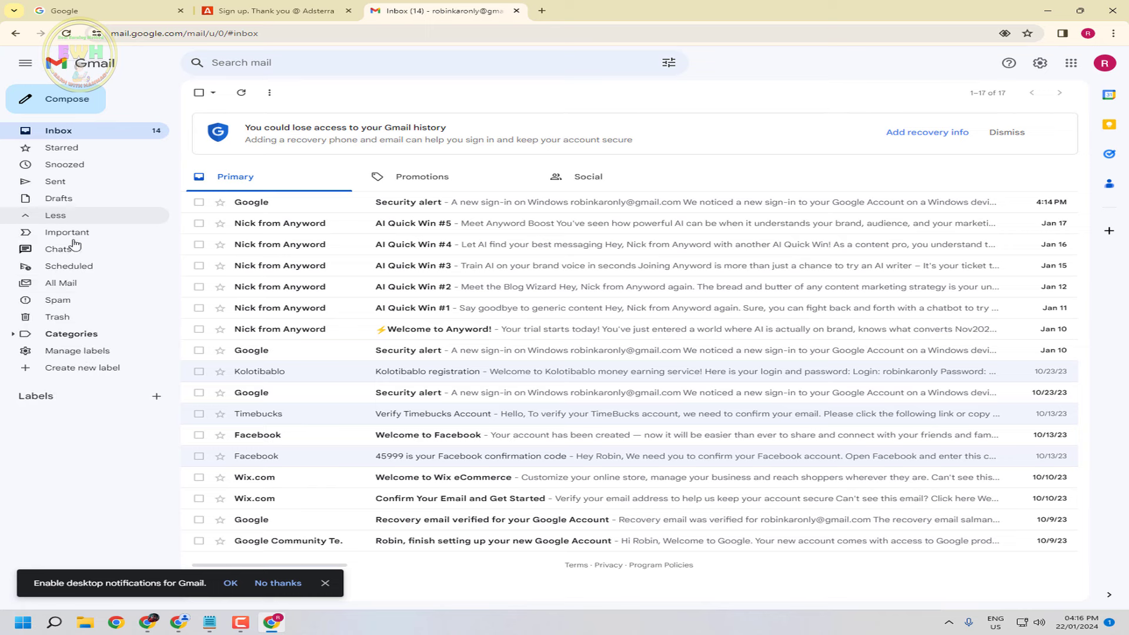
left_click(65, 282)
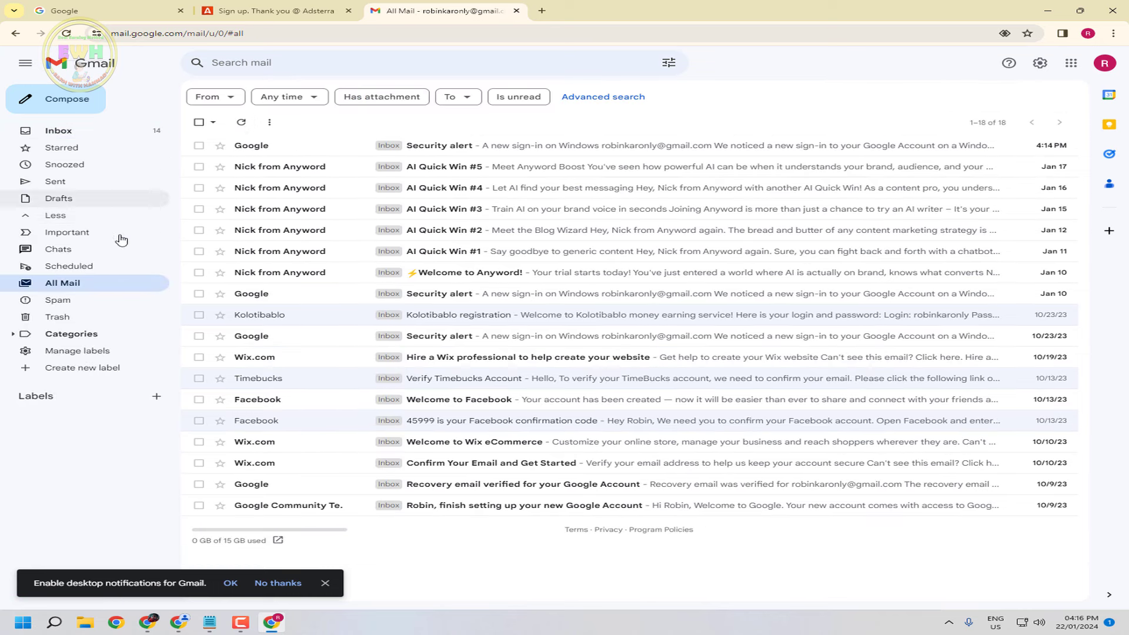
left_click(76, 304)
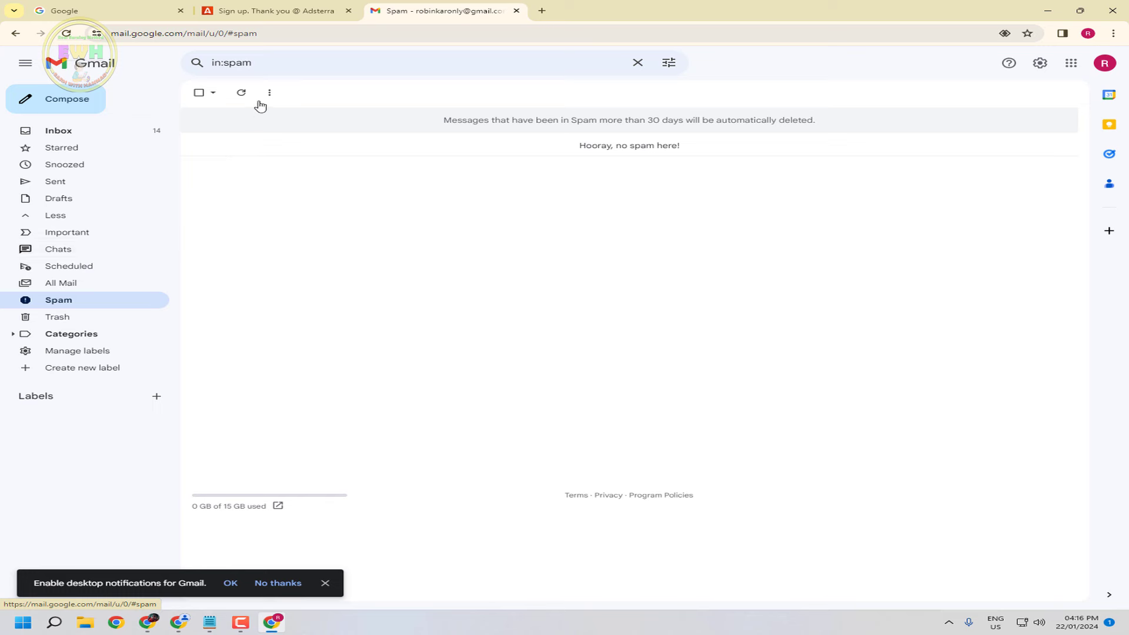
left_click(239, 92)
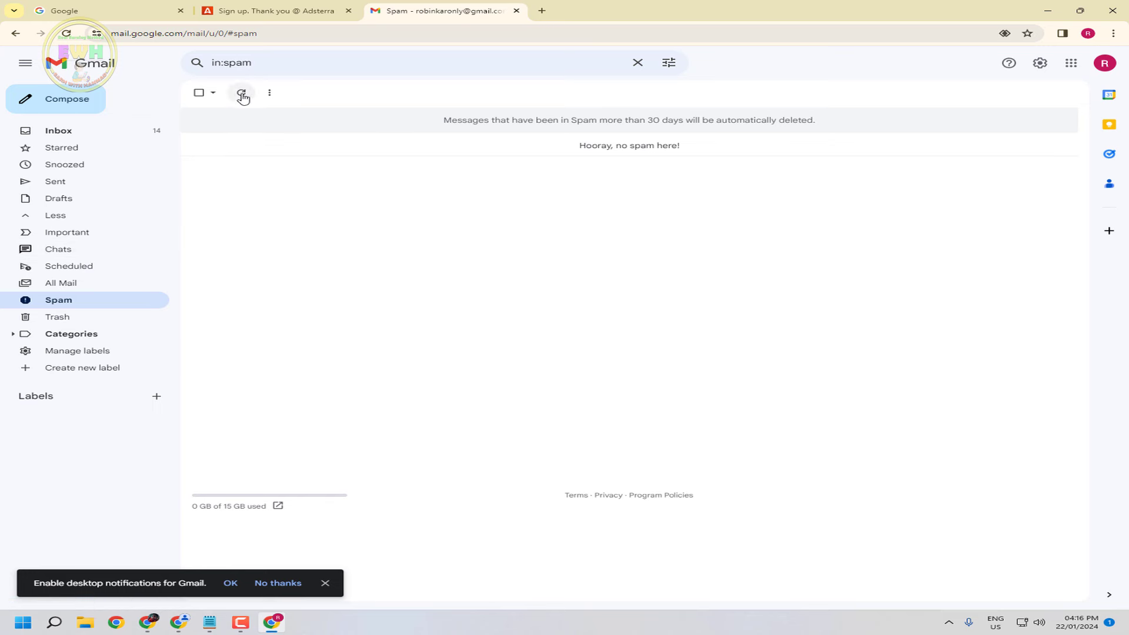
left_click(60, 283)
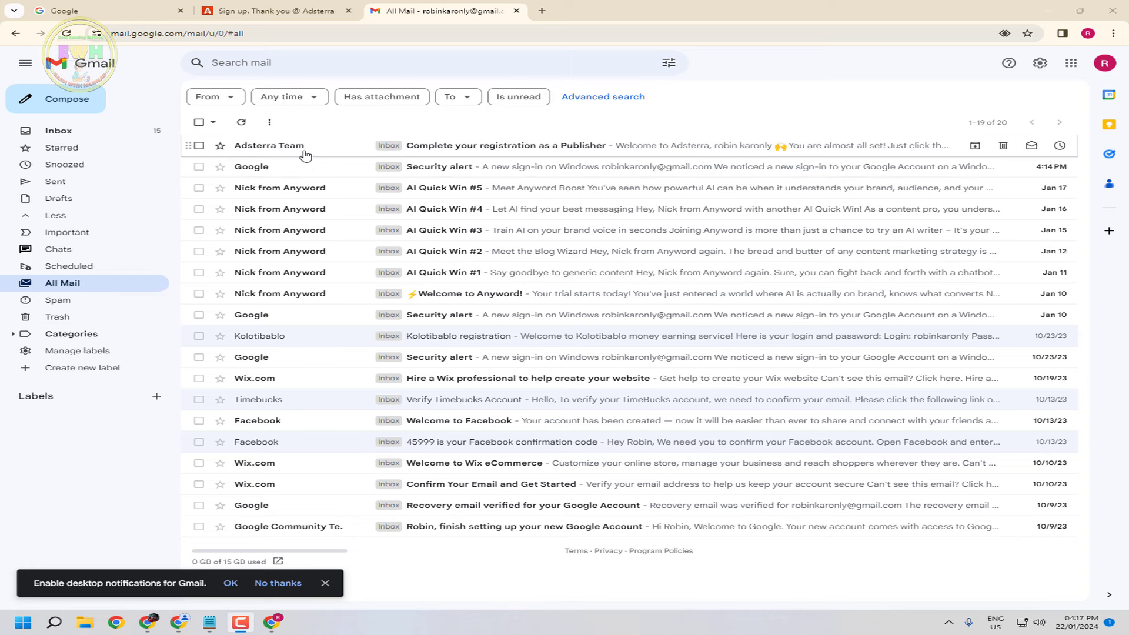
Confirm the e-mail address from the "Complete your registration as a Publisher" message and log in to the publisher account.
left_click(301, 13)
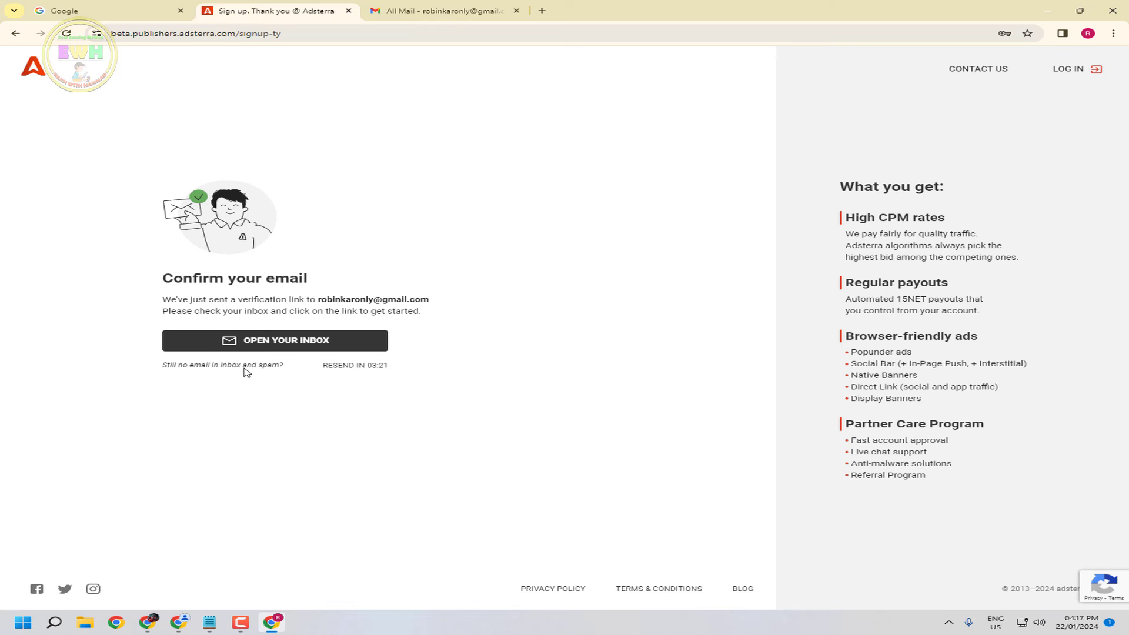
left_click(482, 10)
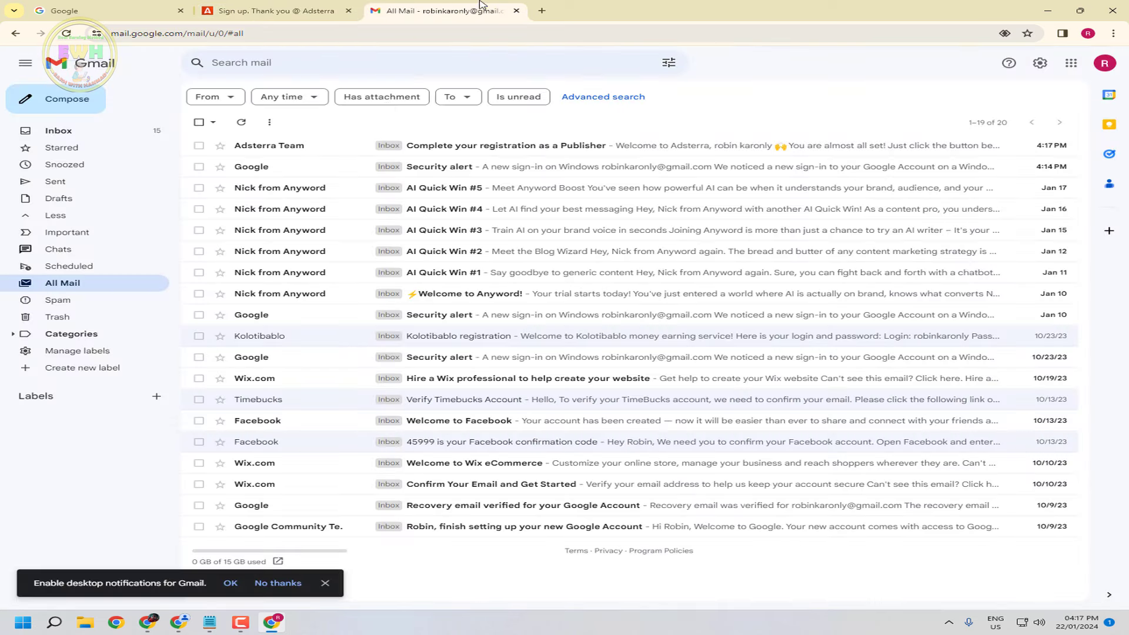
left_click(295, 147)
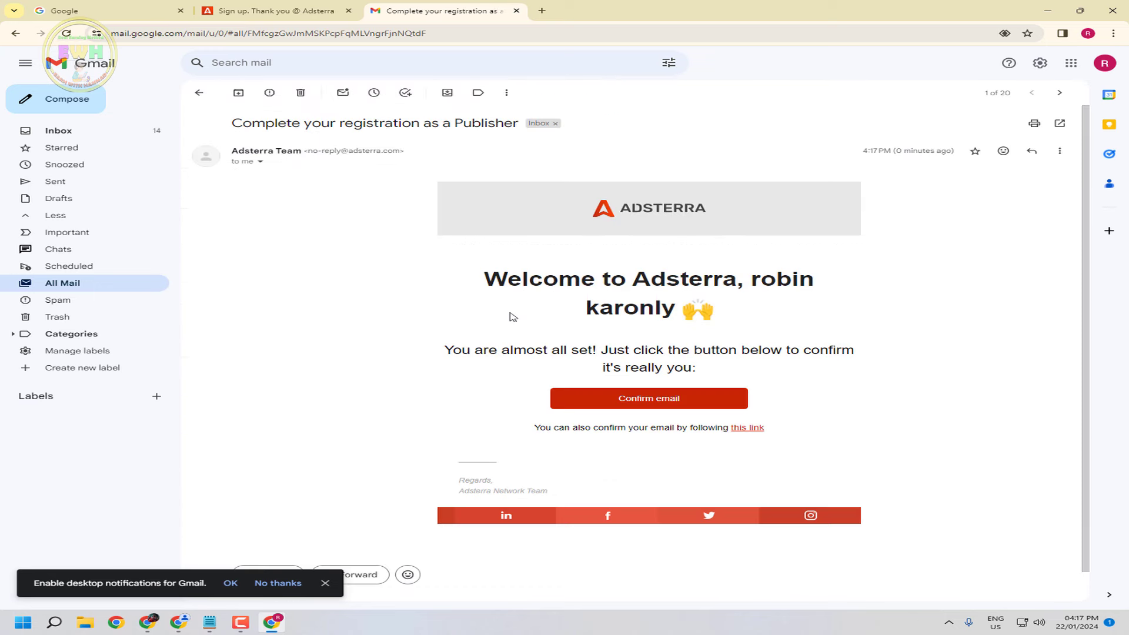
left_click(627, 399)
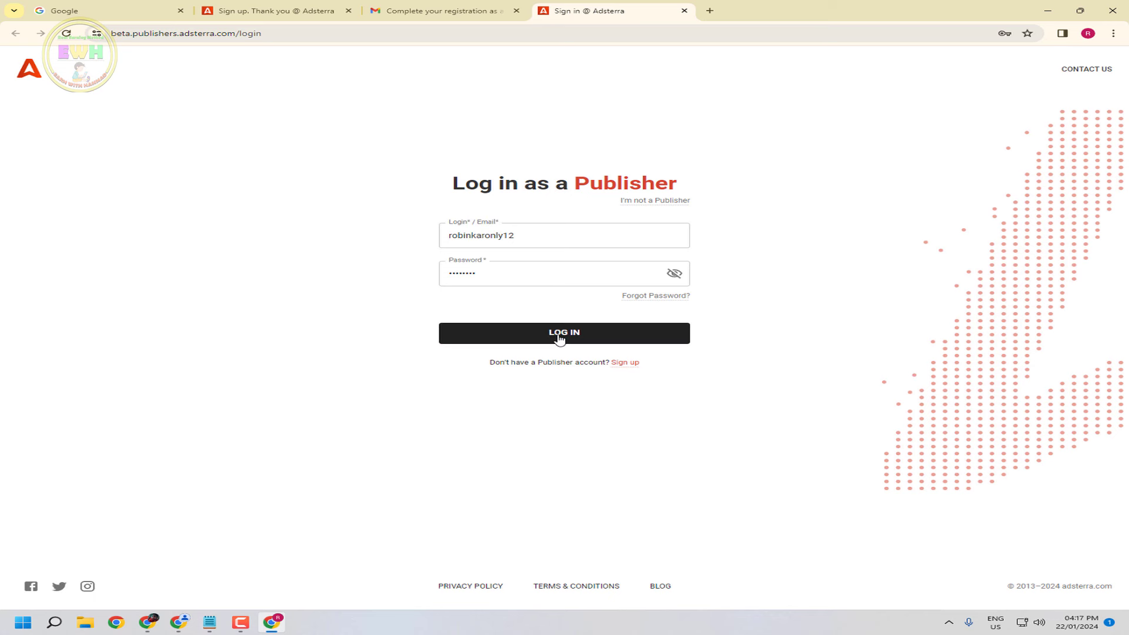
left_click(559, 333)
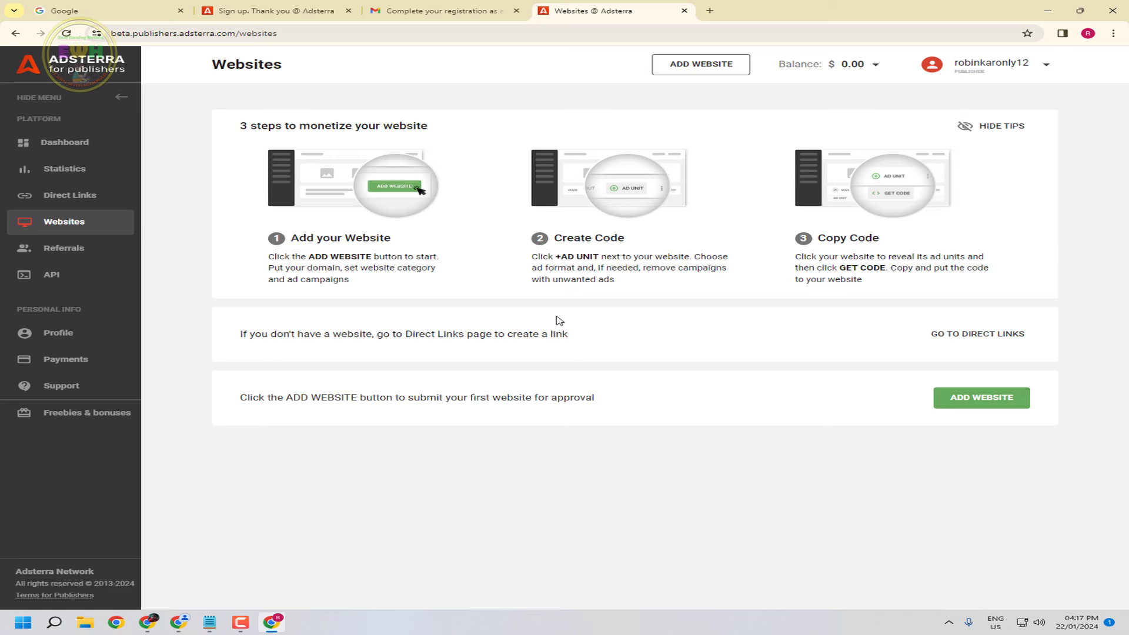
Request a new direct link in the Non-adult category and acknowledge the submission notice.
left_click(64, 199)
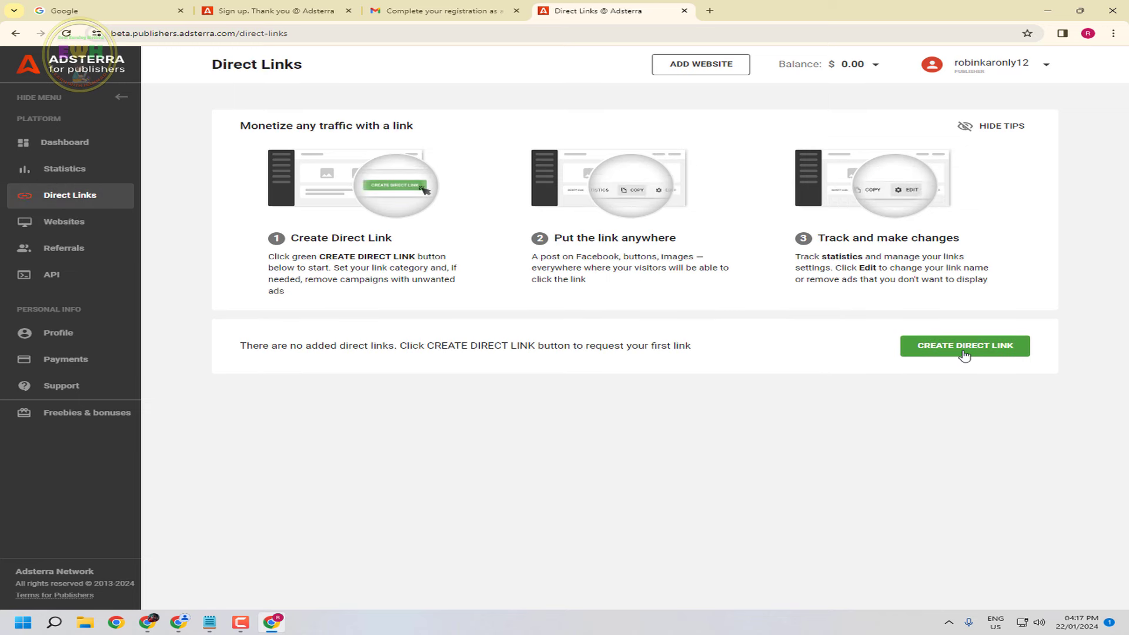
left_click(964, 355)
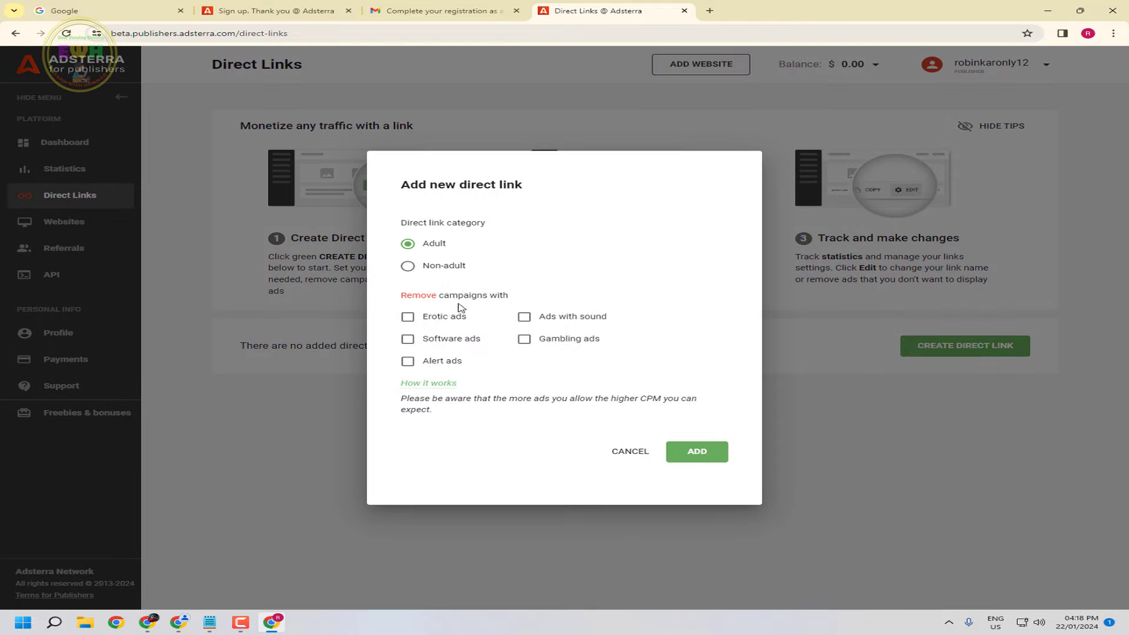
left_click(435, 267)
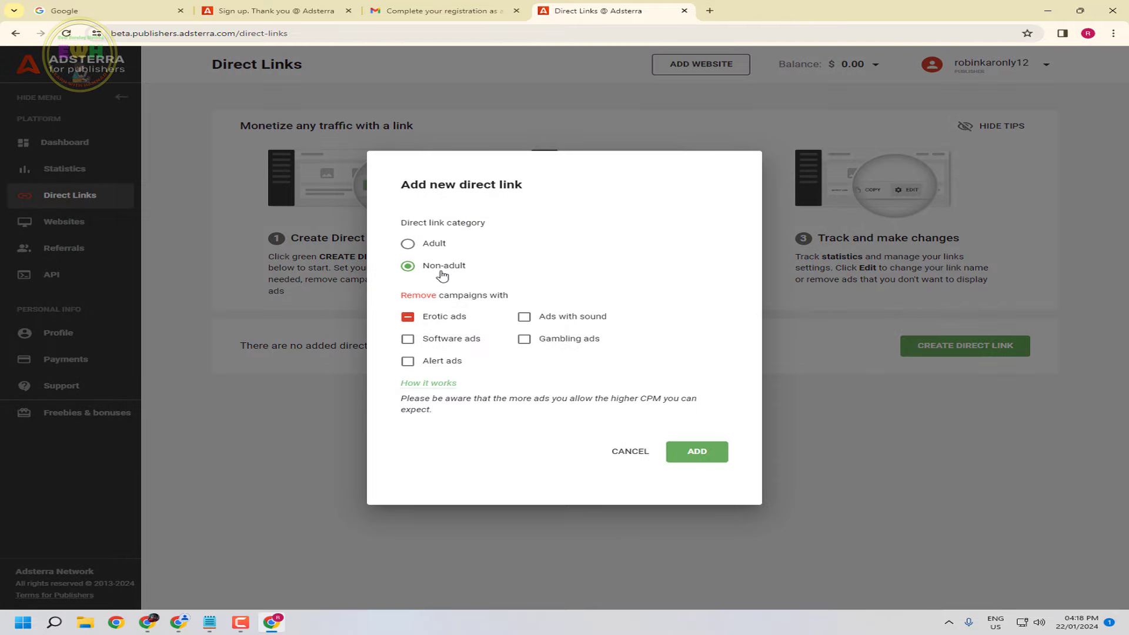
left_click(700, 455)
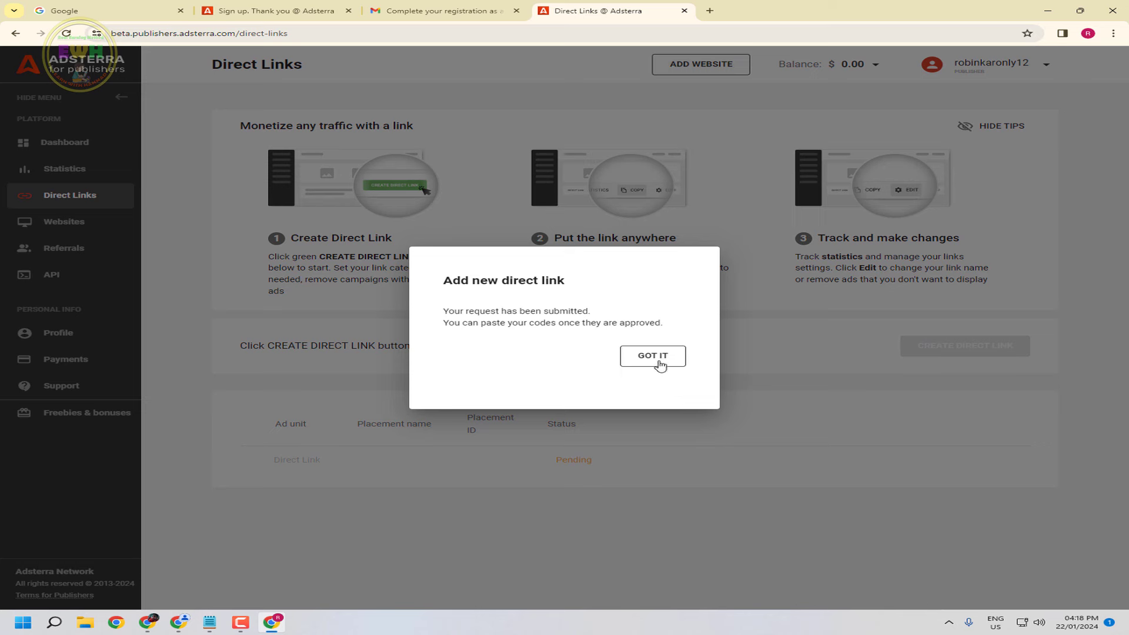
left_click(659, 365)
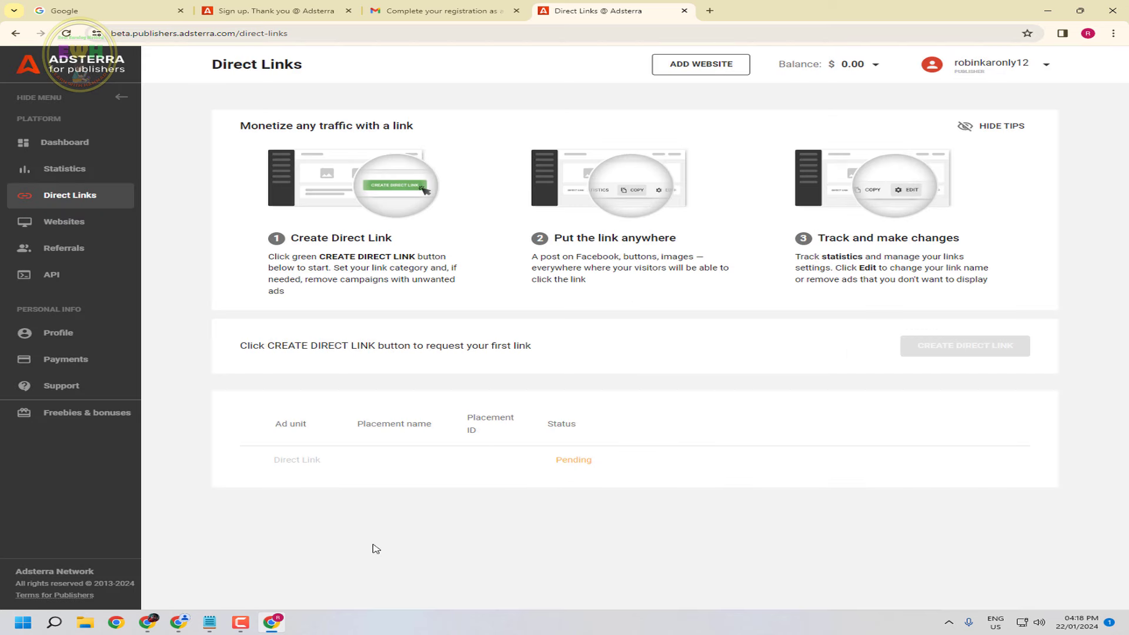
Reload the publisher account's Direct Links page to check the status of the requested link.
left_click(179, 622)
left_click(273, 622)
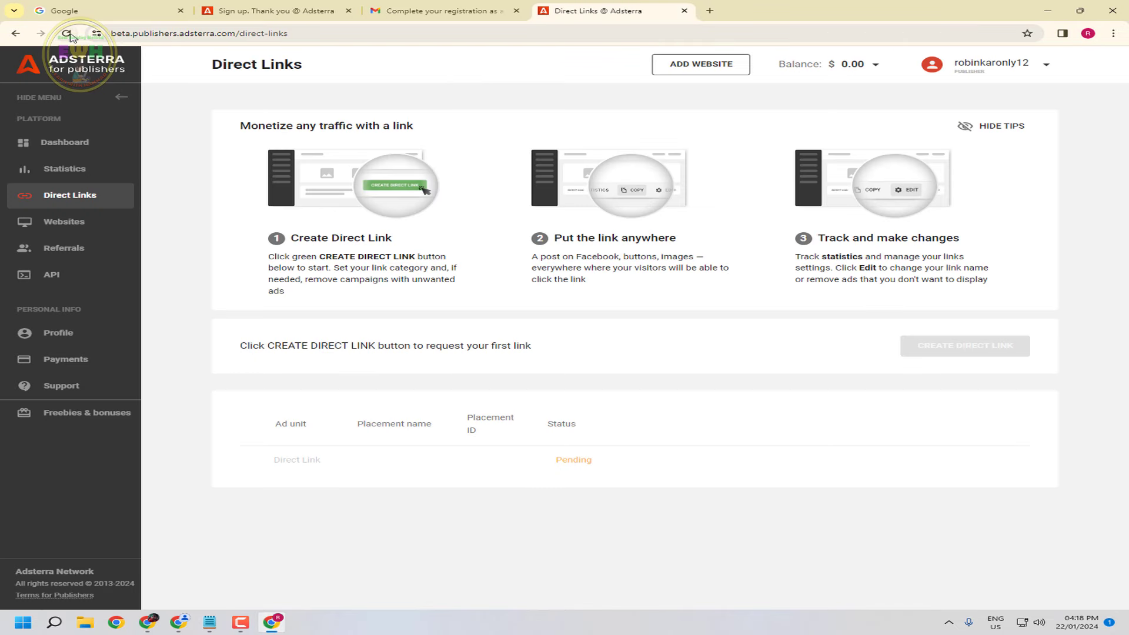
left_click(67, 34)
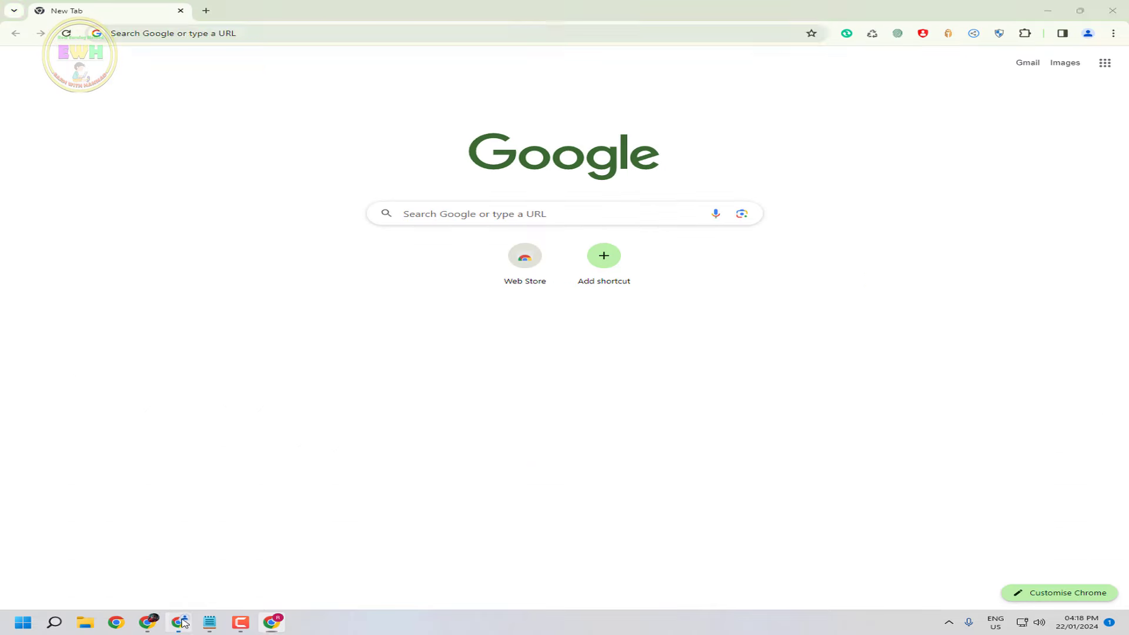
Clear all-time browsing history, cookies and cached files in the "adsterra cmp" Chrome profile, leaving only a new tab open.
left_click(178, 622)
left_click(1113, 33)
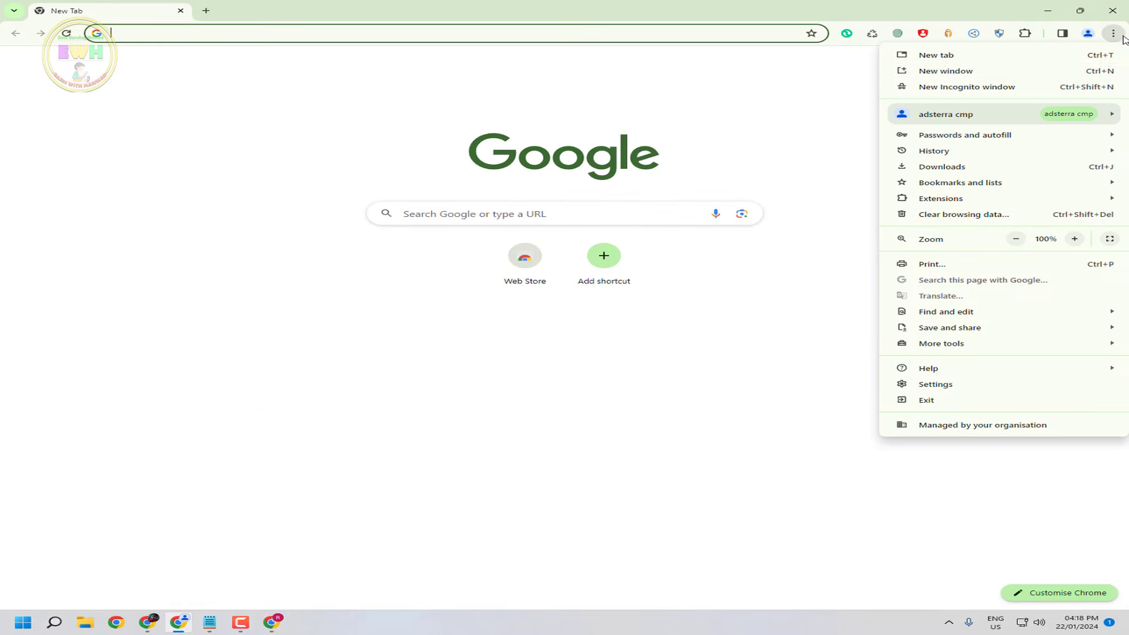
mouse_move(988, 151)
left_click(775, 149)
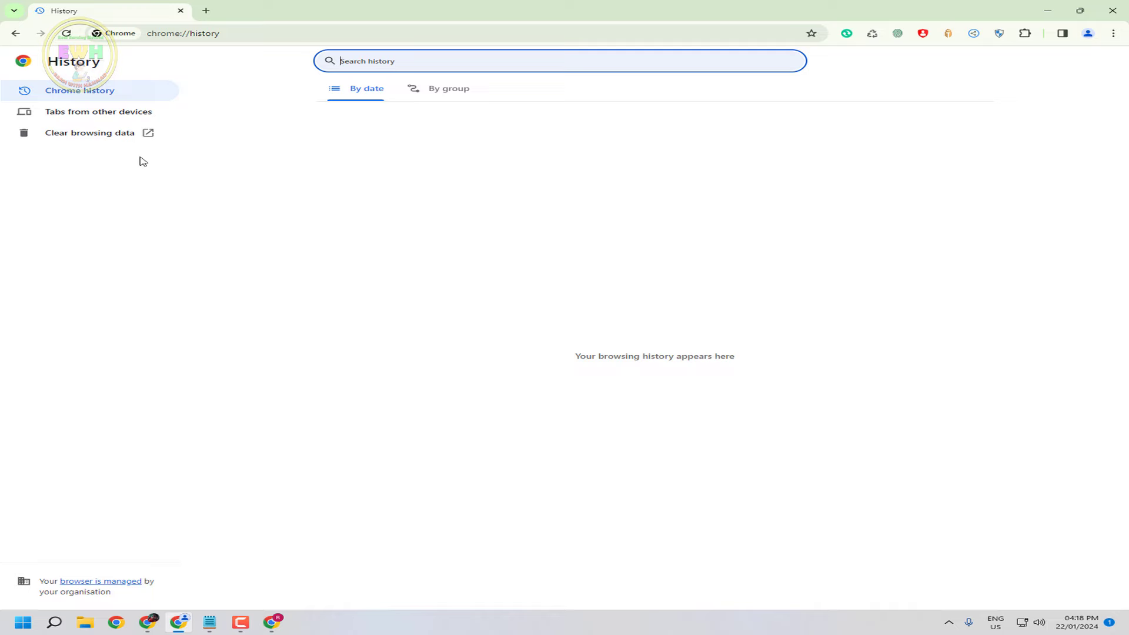
left_click(93, 137)
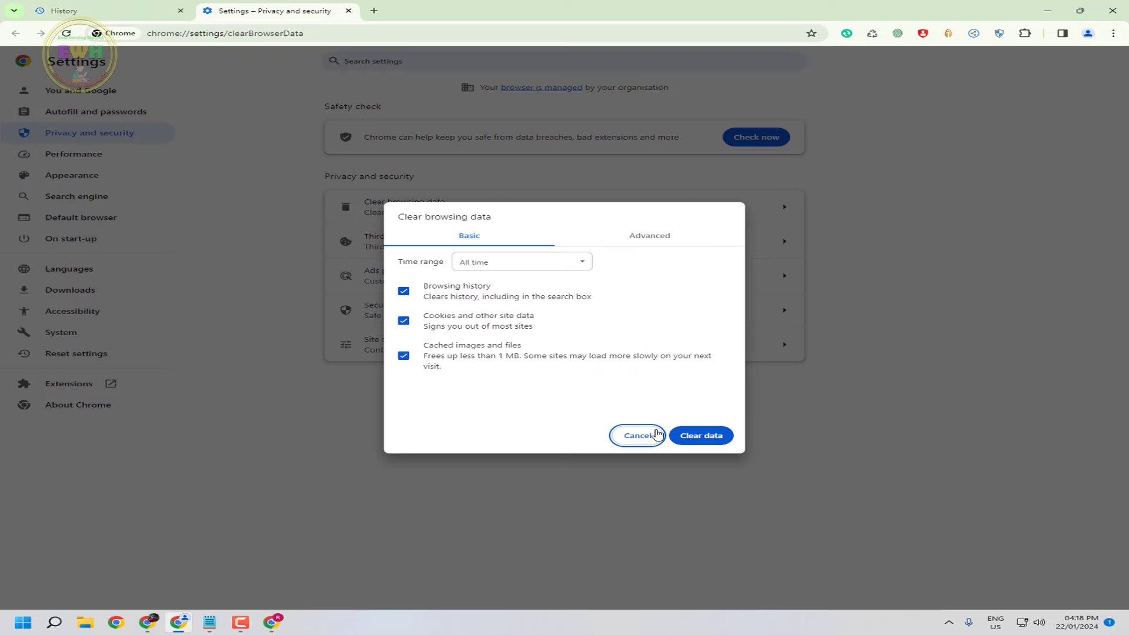
left_click(519, 261)
left_click(482, 313)
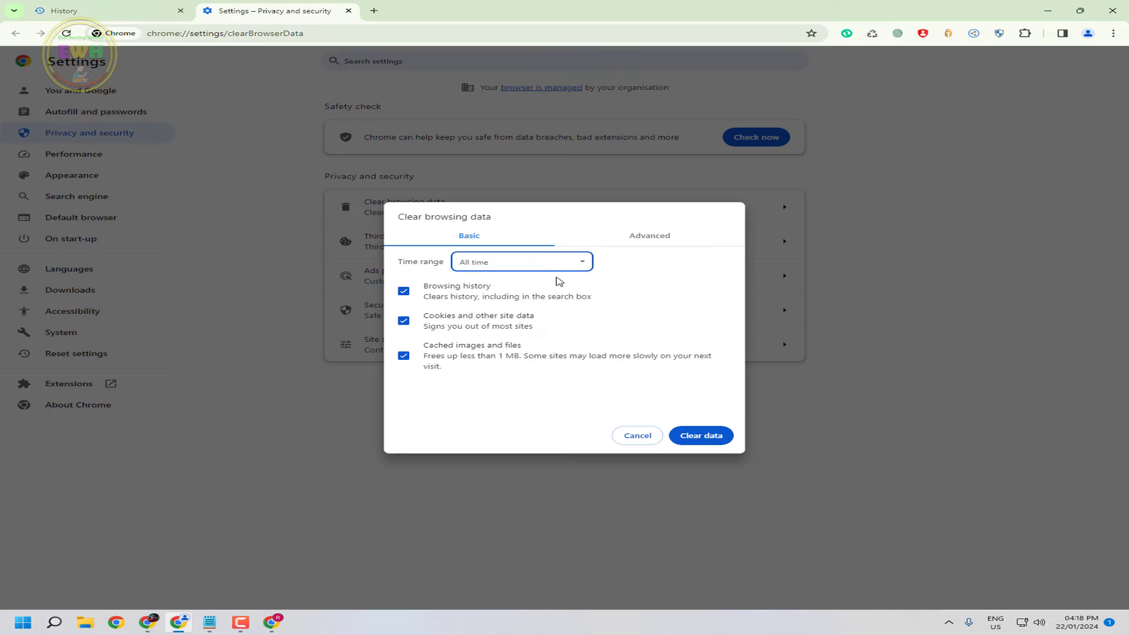
left_click(685, 436)
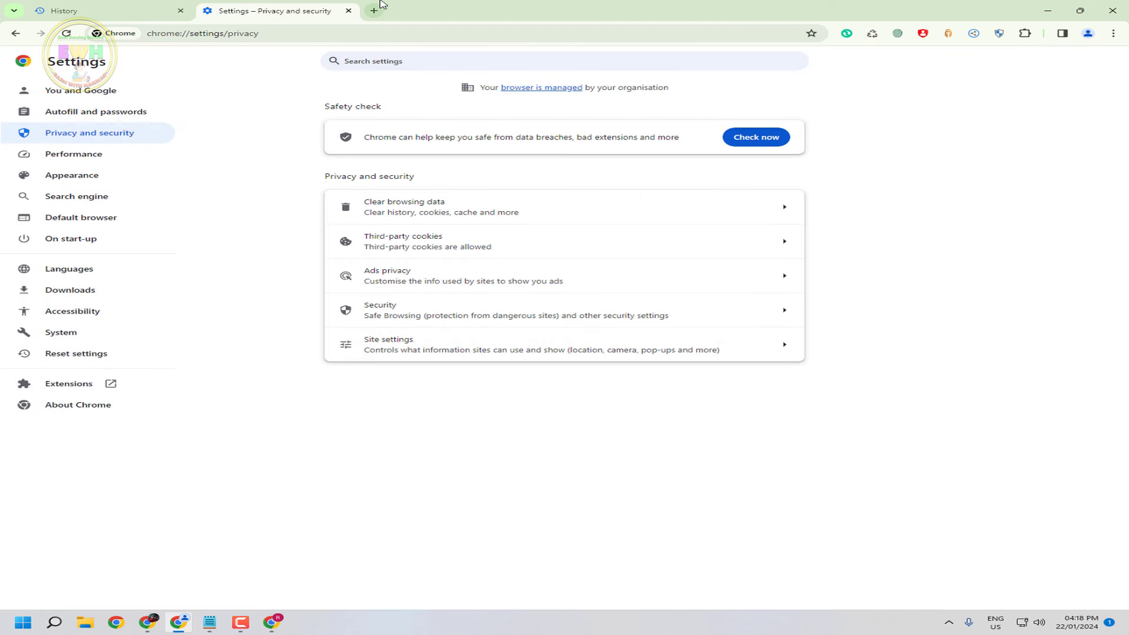
left_click(374, 11)
left_click(348, 11)
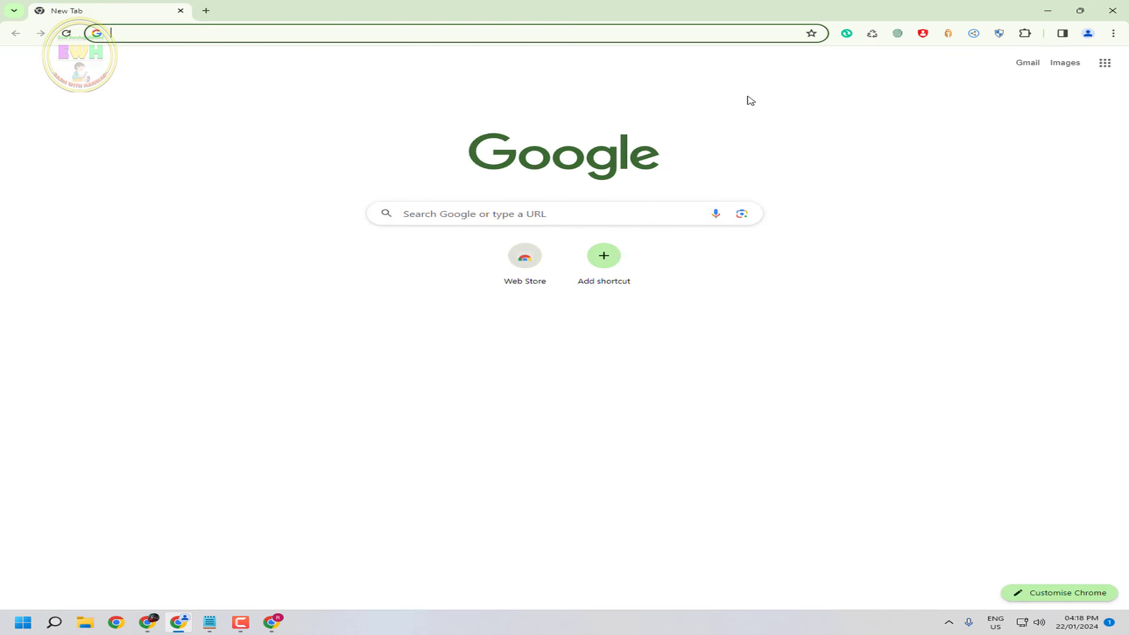
Return to the new publisher account's Chrome window and refresh Direct Links to recheck the pending request.
left_click(272, 623)
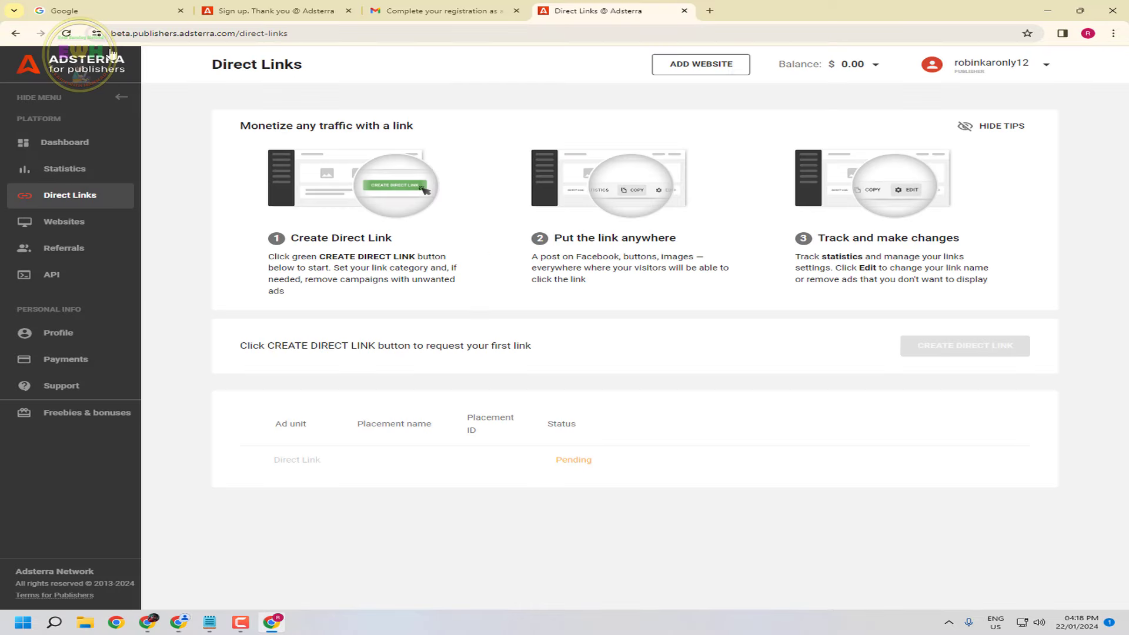
left_click(68, 34)
left_click(78, 197)
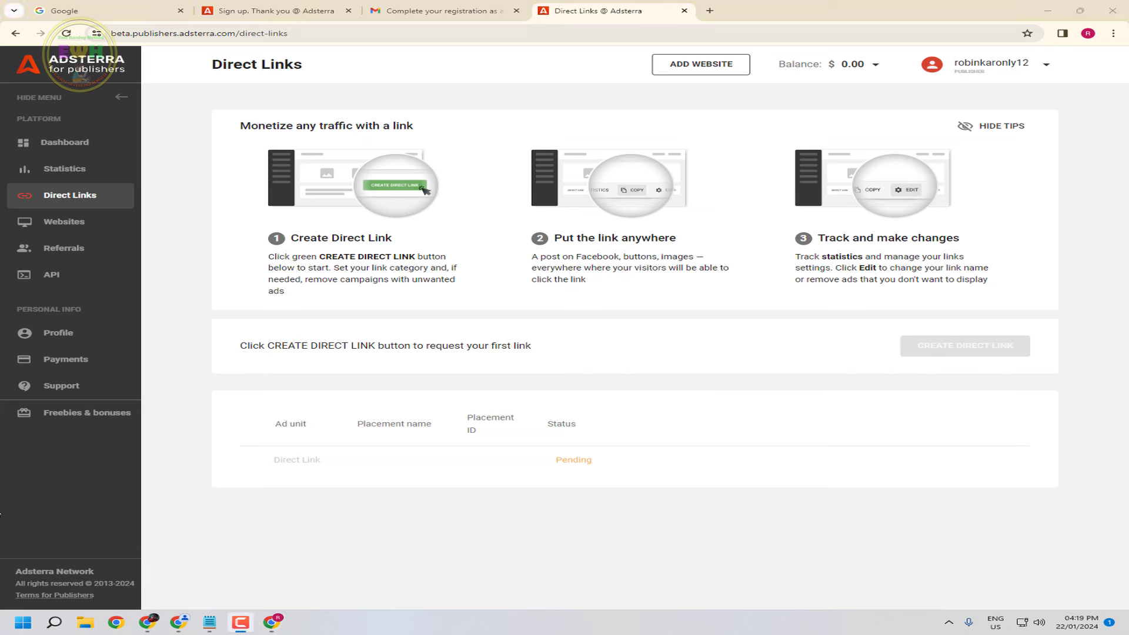
Close the Adsterra Referrals tab in the referring account's Chrome window, then switch back to the new publisher account.
left_click(147, 622)
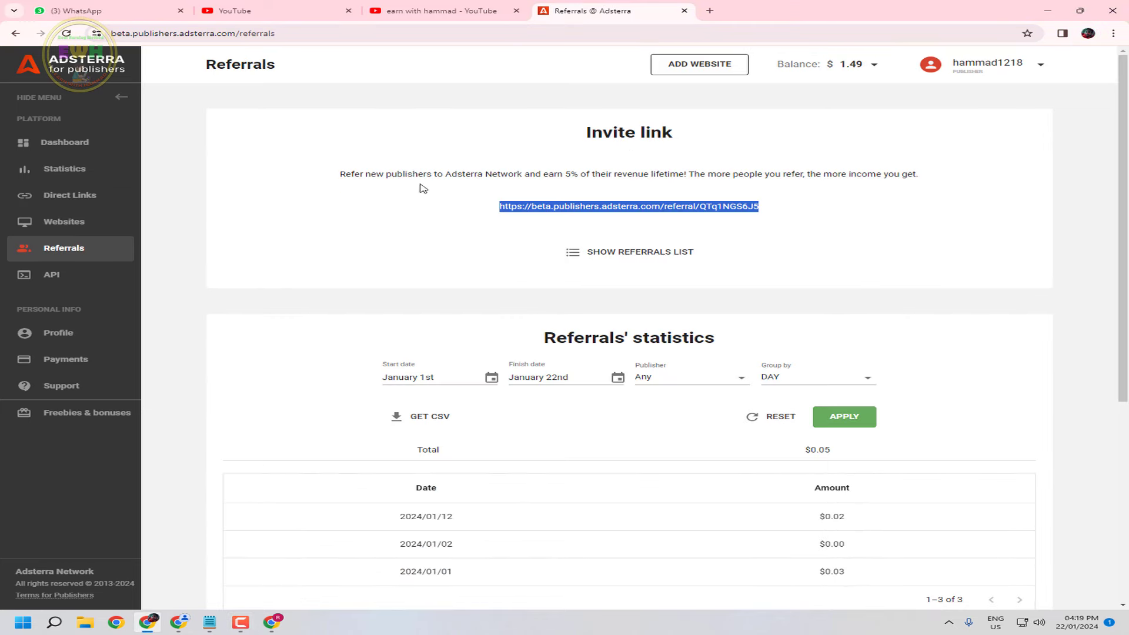
middle_click(625, 7)
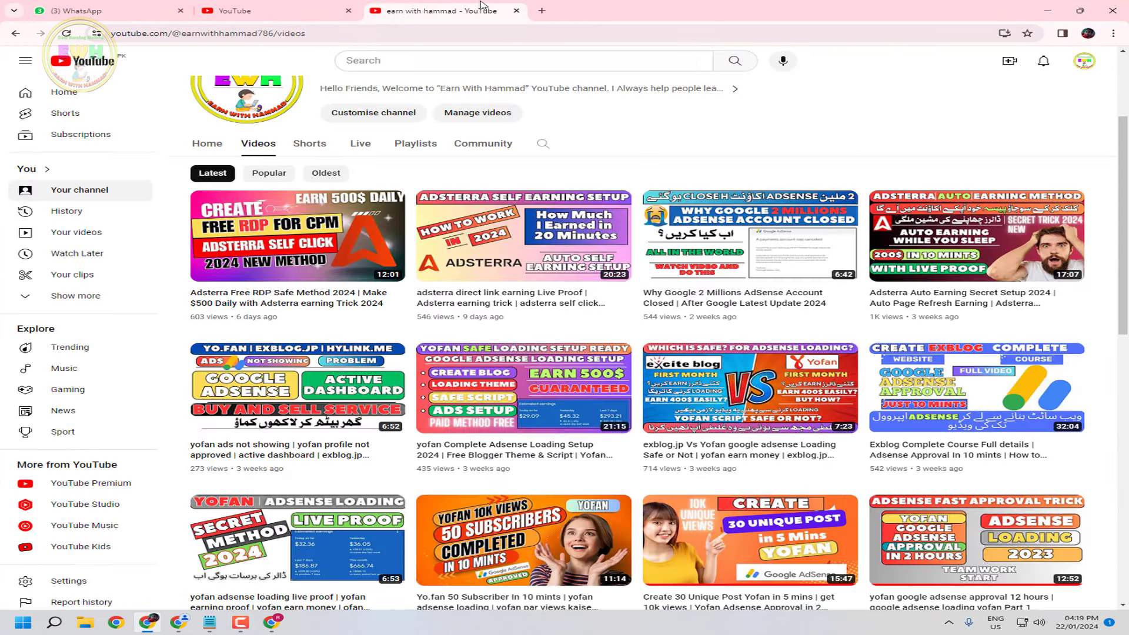
left_click(280, 627)
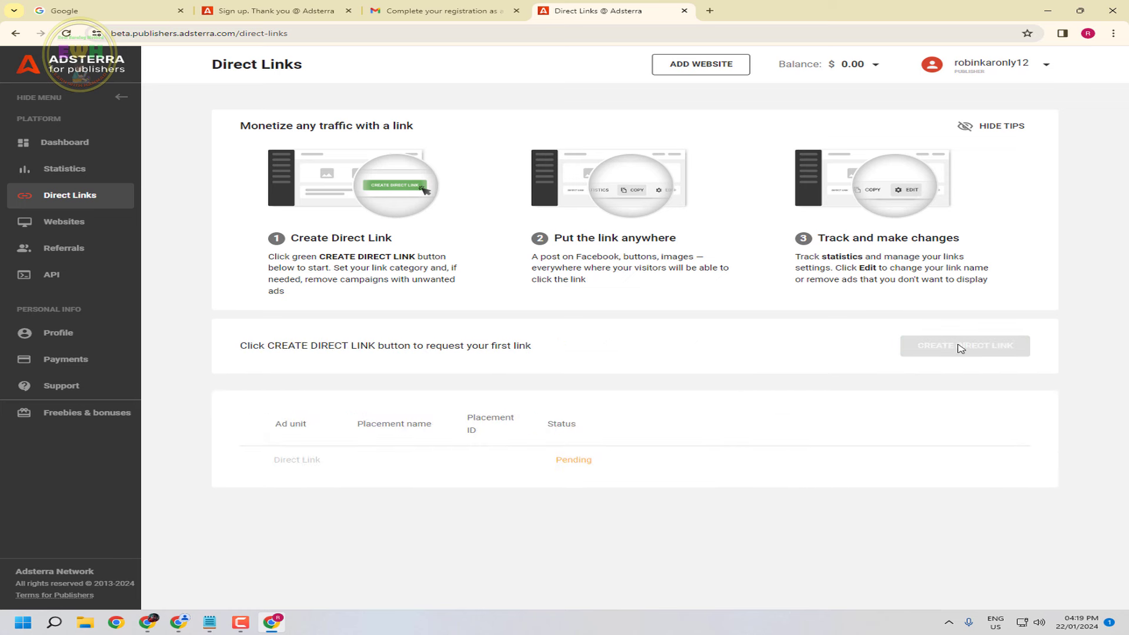
Look through the Statistics page and the Dashboard news, then return to Direct Links and reload it.
left_click(80, 170)
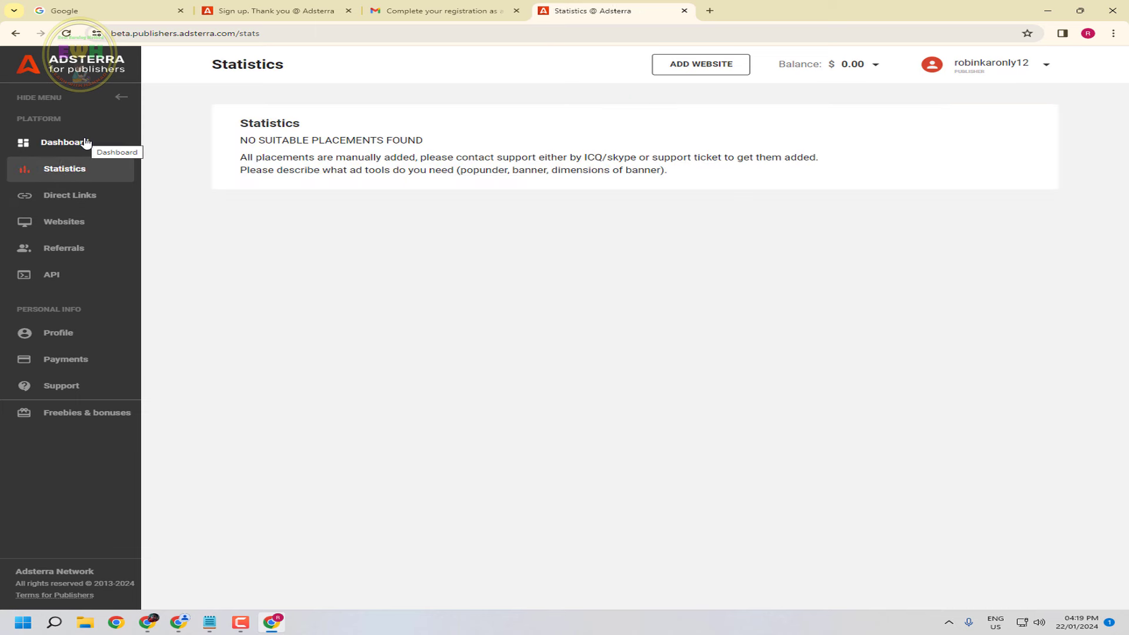
left_click(85, 147)
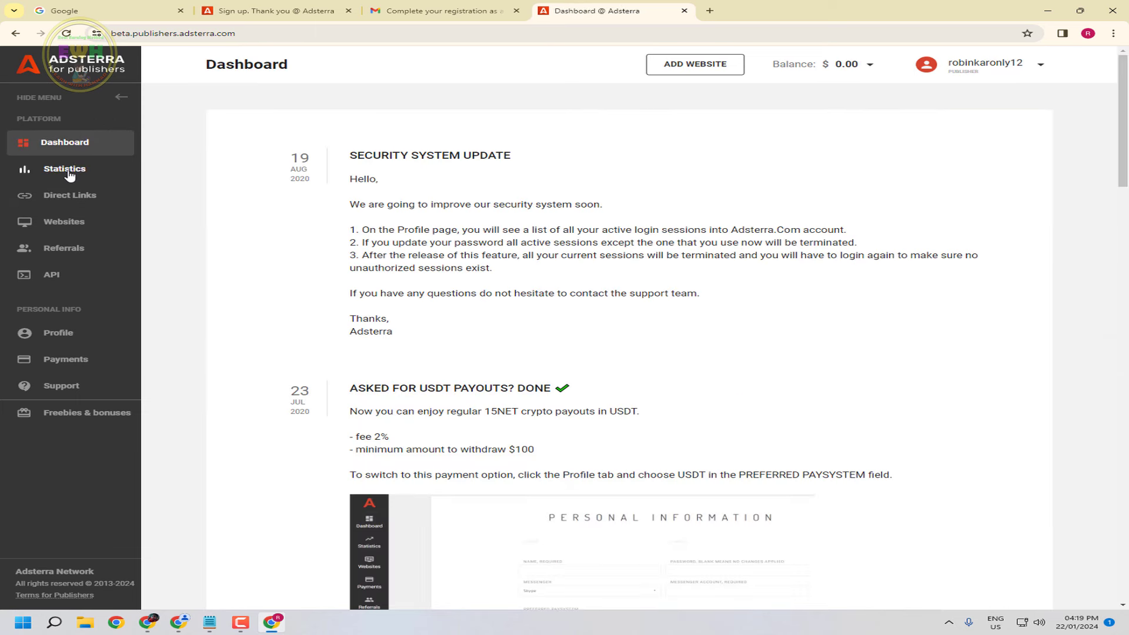
scroll(353, 353, "down", 5)
scroll(363, 361, "down", 20)
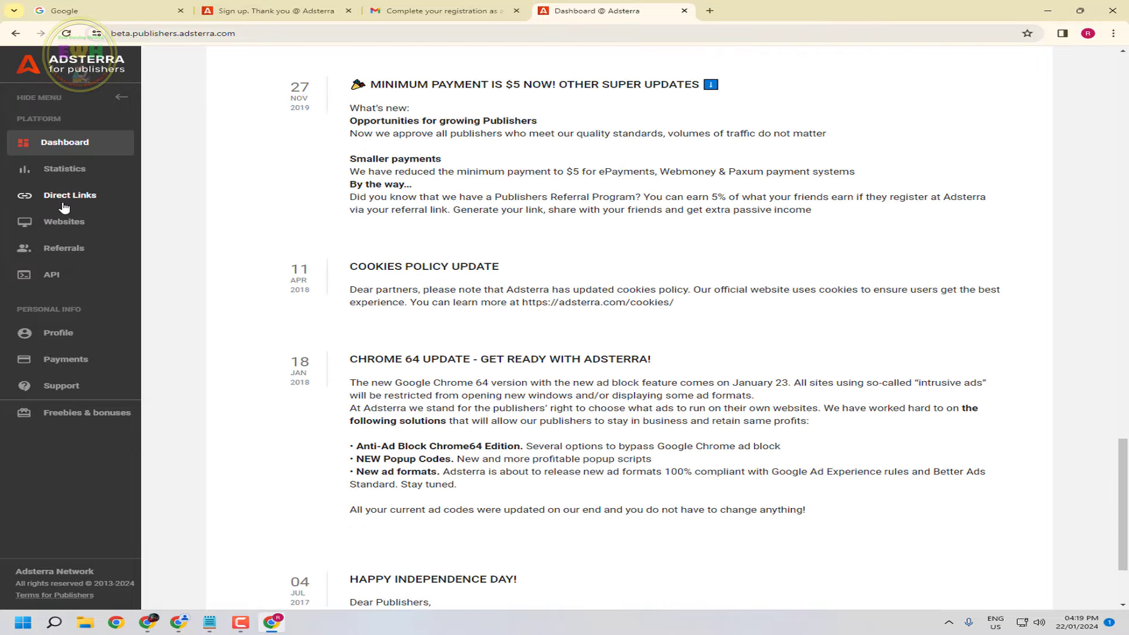
left_click(66, 200)
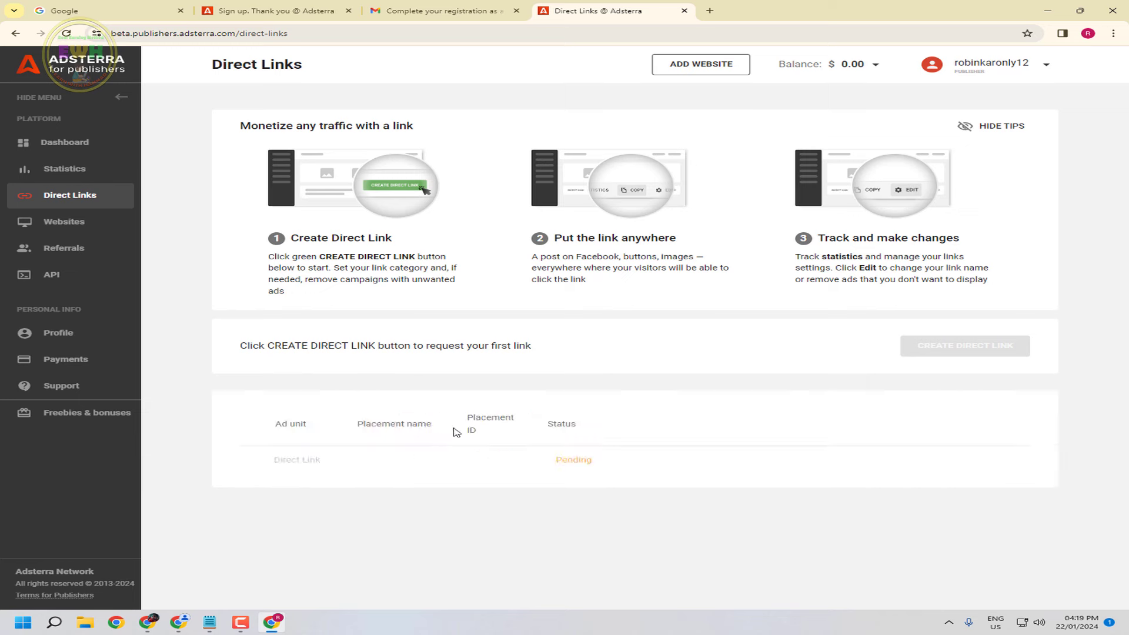
left_click(70, 35)
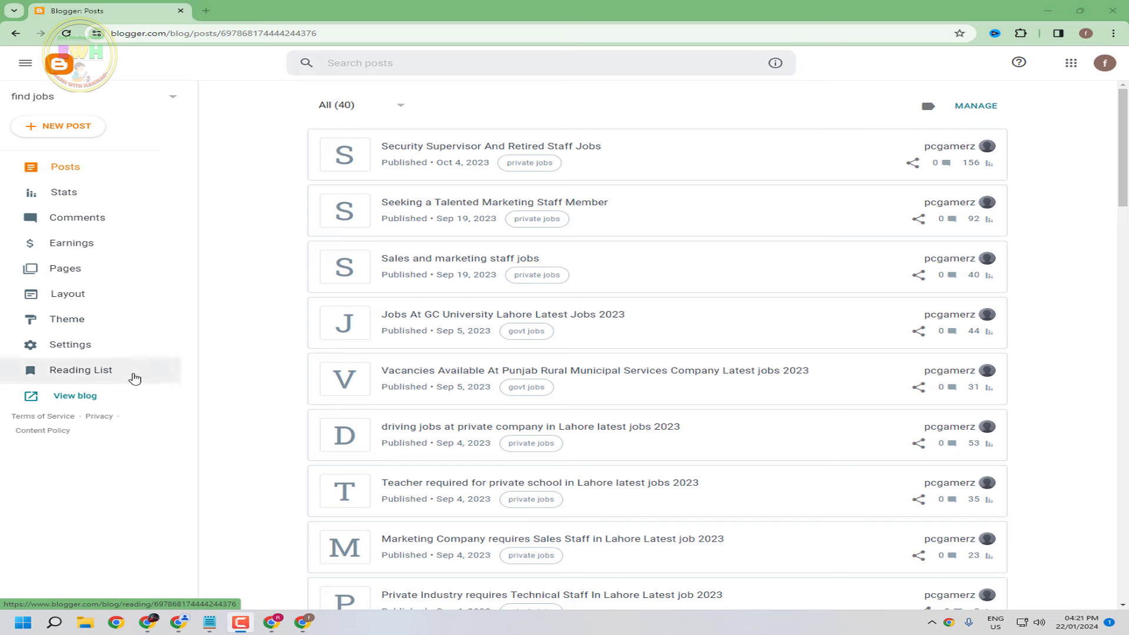
View the "find jobs" blog from Blogger, copy its web address and close the blog's tab.
left_click(73, 399)
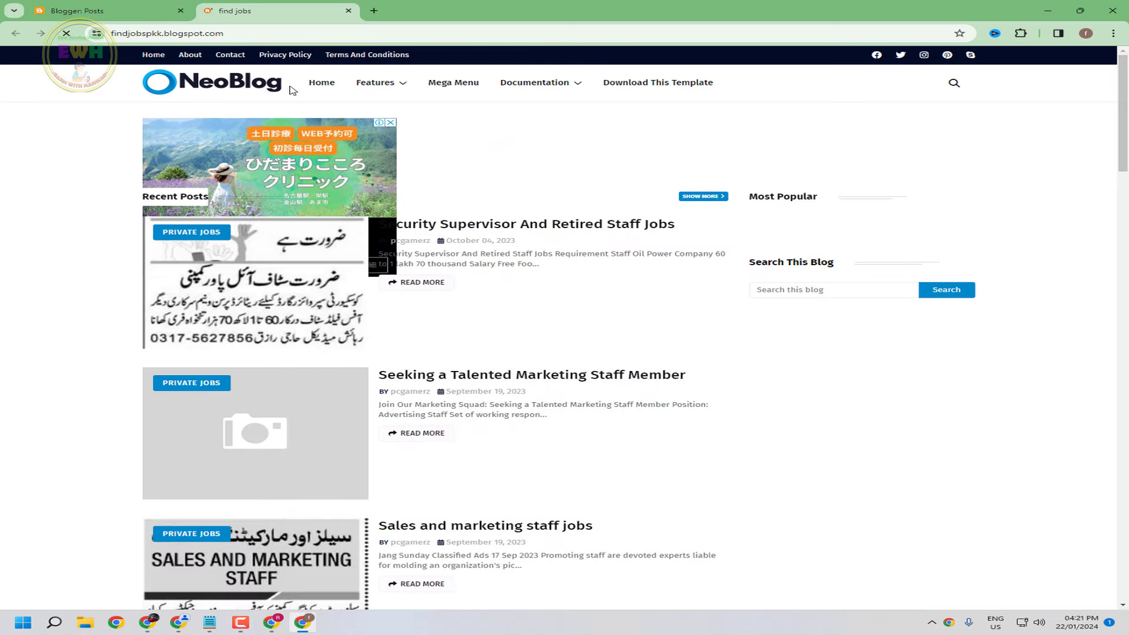
left_click(279, 33)
right_click(278, 36)
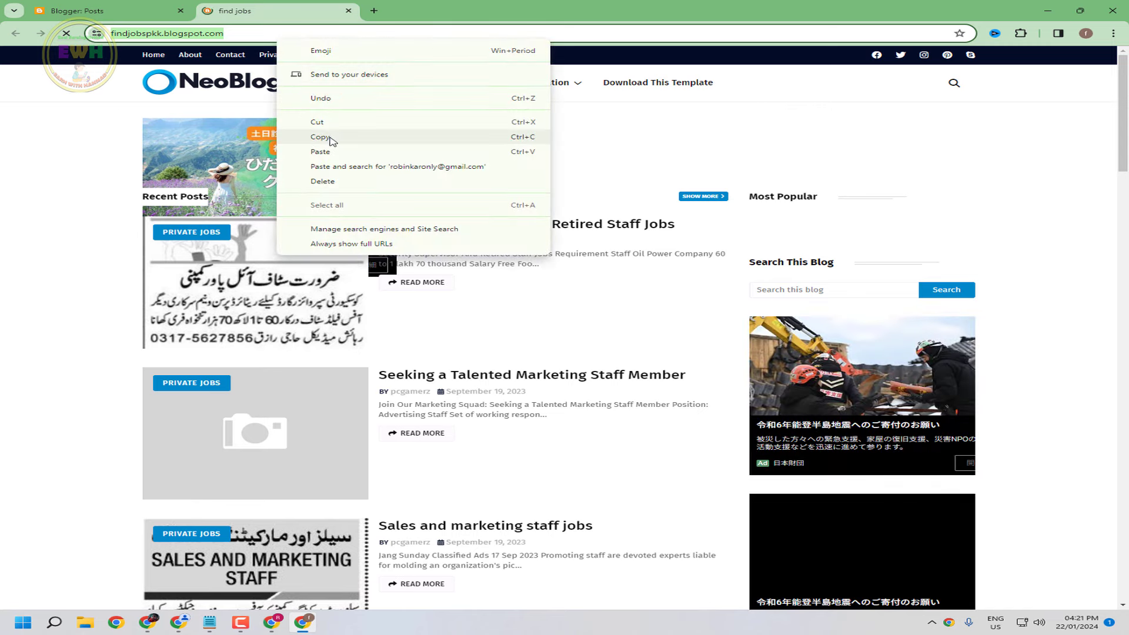
left_click(323, 138)
left_click(348, 11)
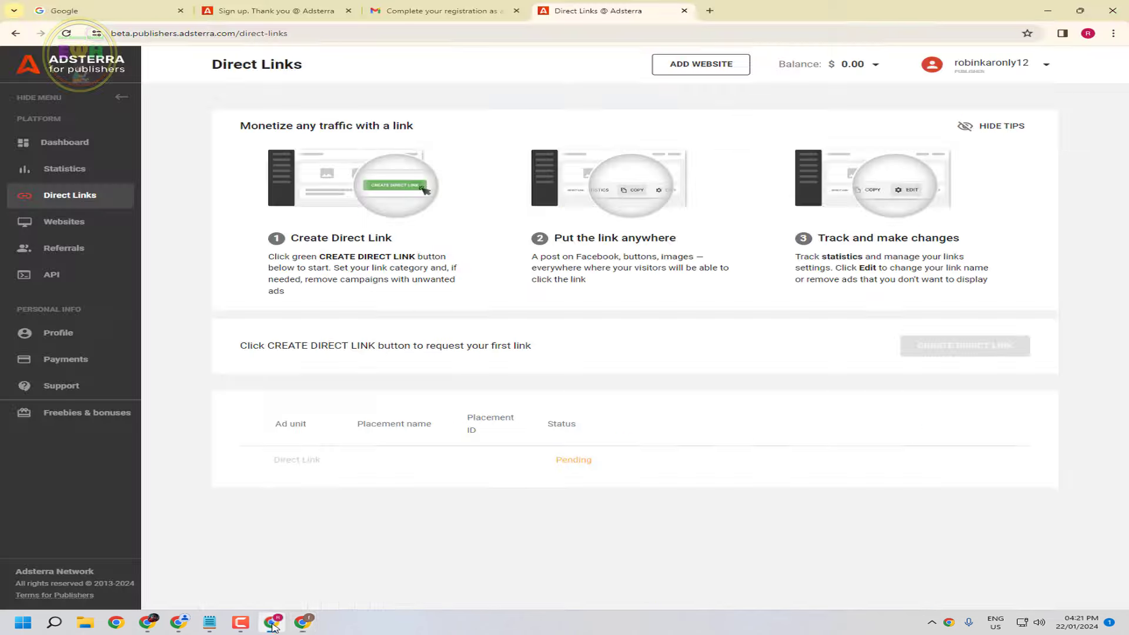
Switch to the Adsterra publisher window, check the reloaded Direct Links page and open the Dashboard.
left_click(271, 621)
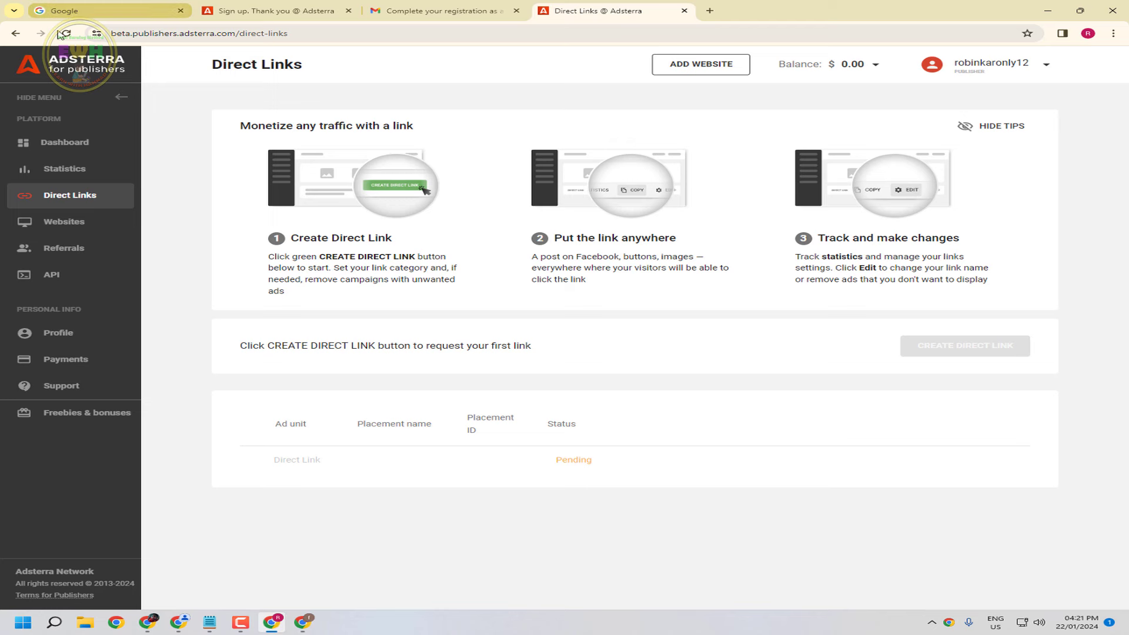
left_click(64, 34)
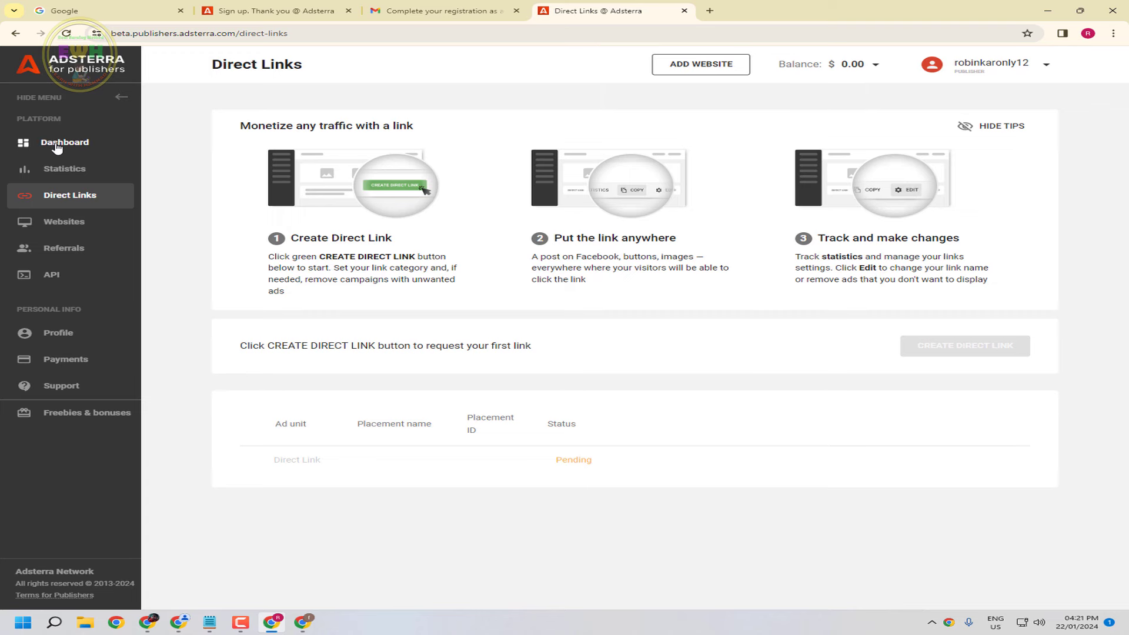
left_click(56, 150)
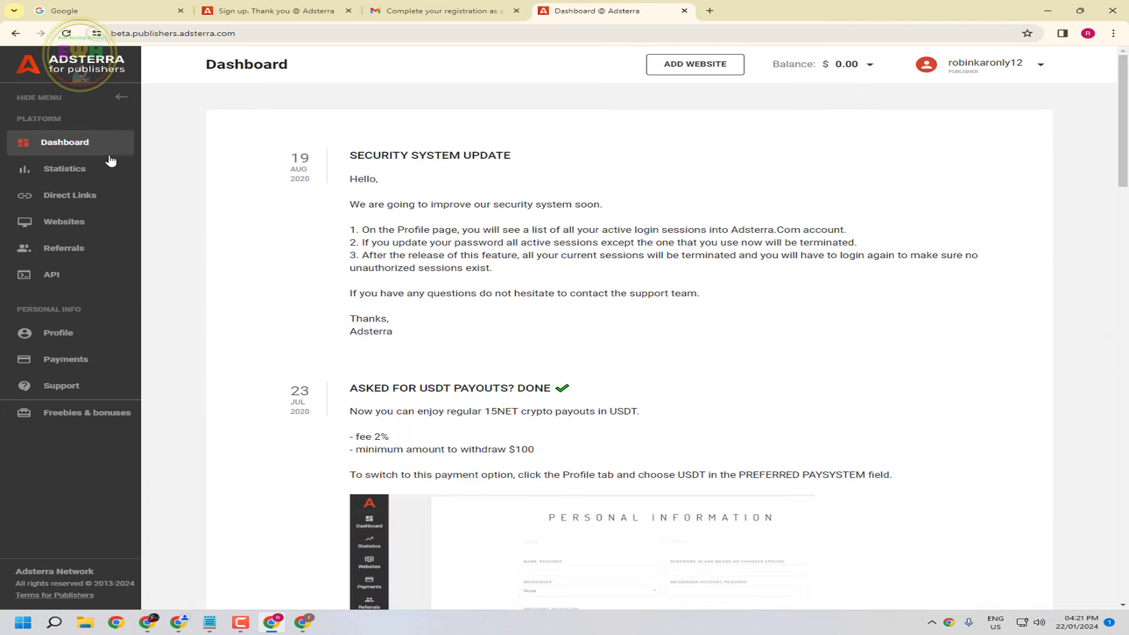
left_click(700, 65)
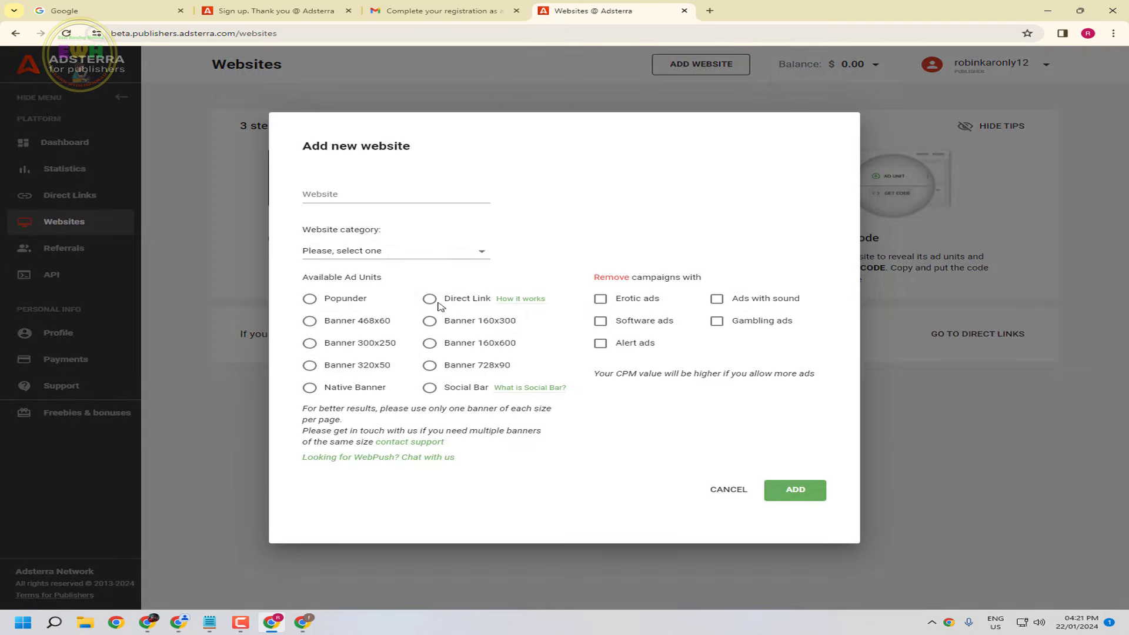
left_click(360, 196)
right_click(359, 197)
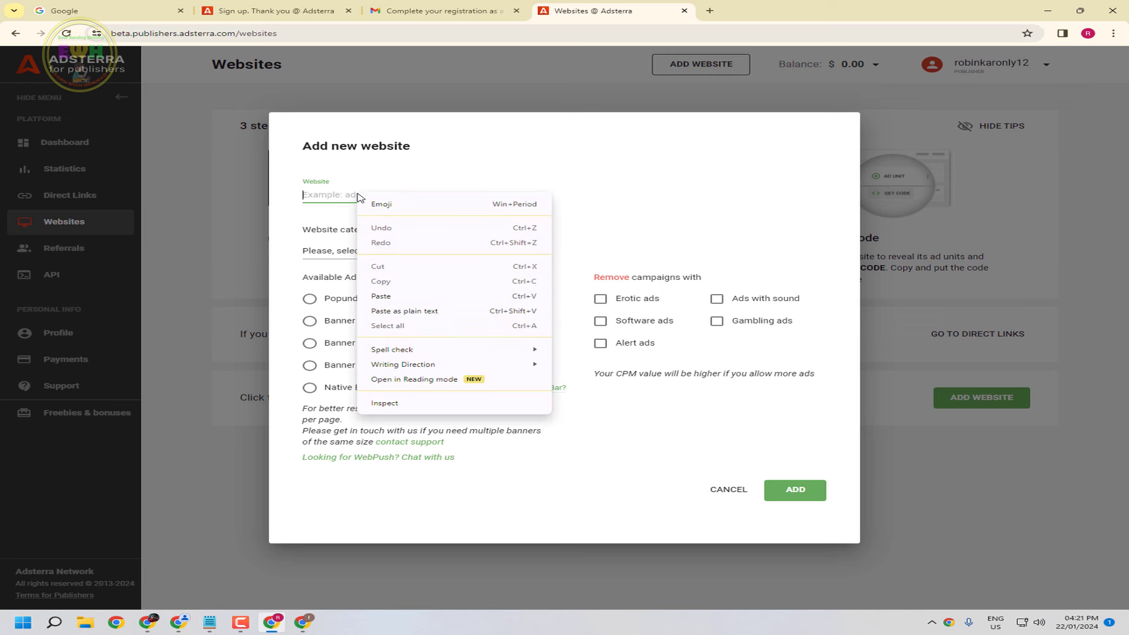
left_click(392, 298)
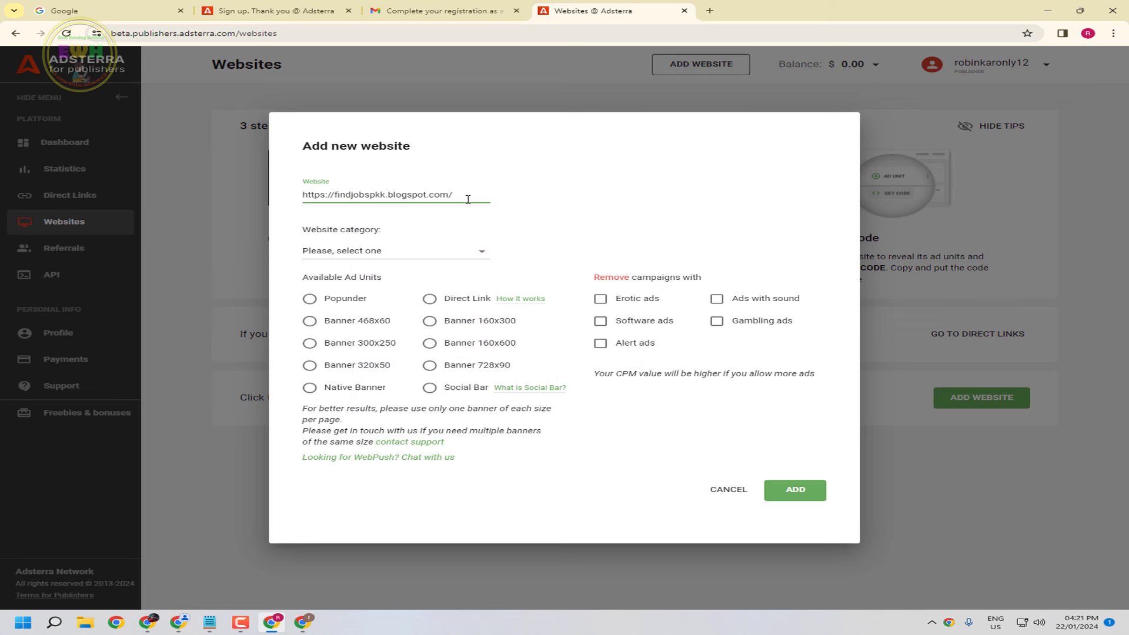
Set the new website's category to Social.
left_click(420, 250)
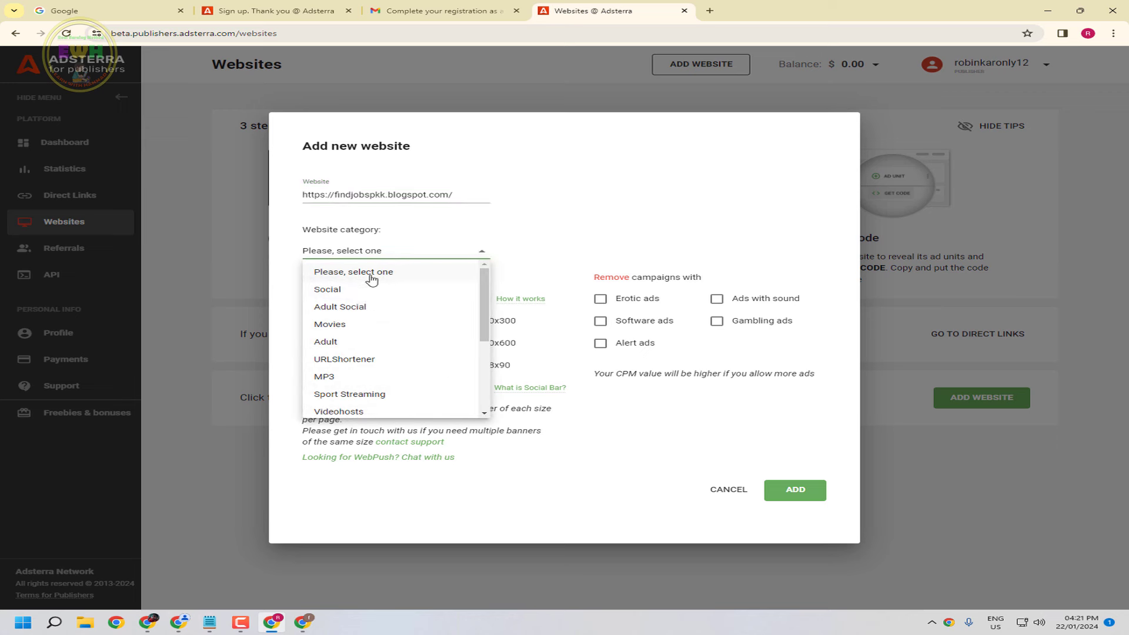
scroll(387, 320, "down", 3)
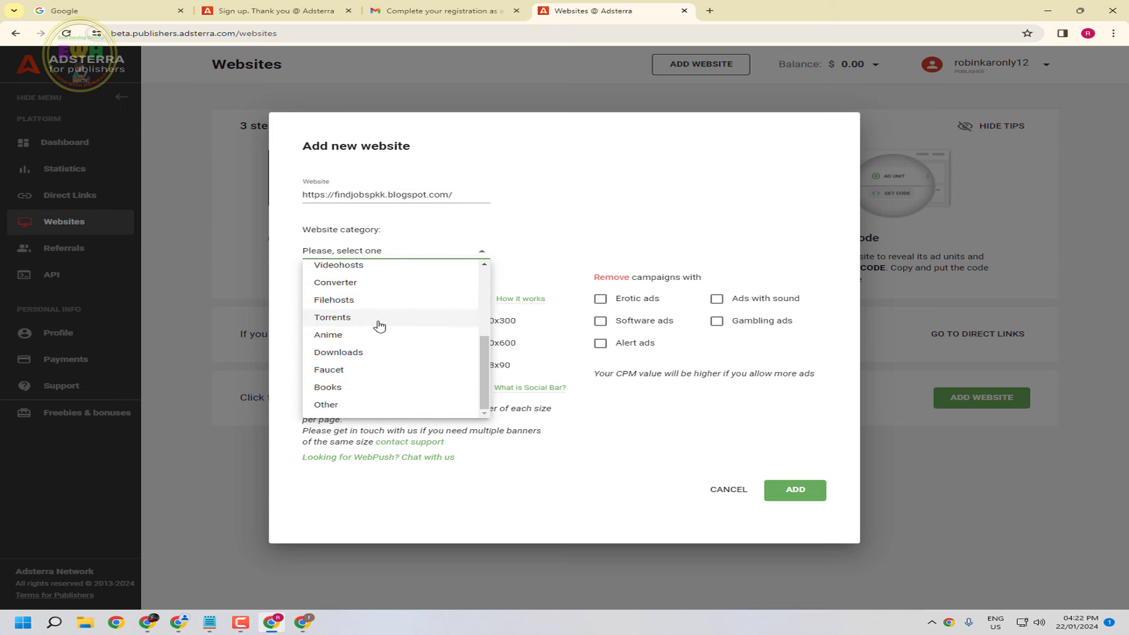
scroll(382, 326, "up", 2)
scroll(384, 328, "up", 1)
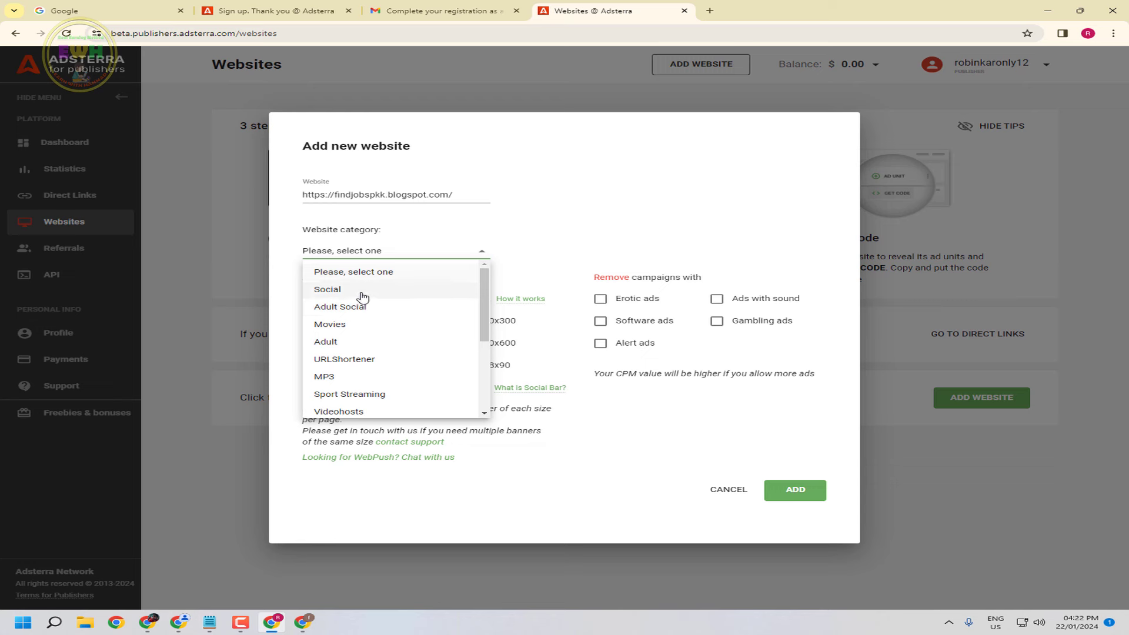
left_click(363, 291)
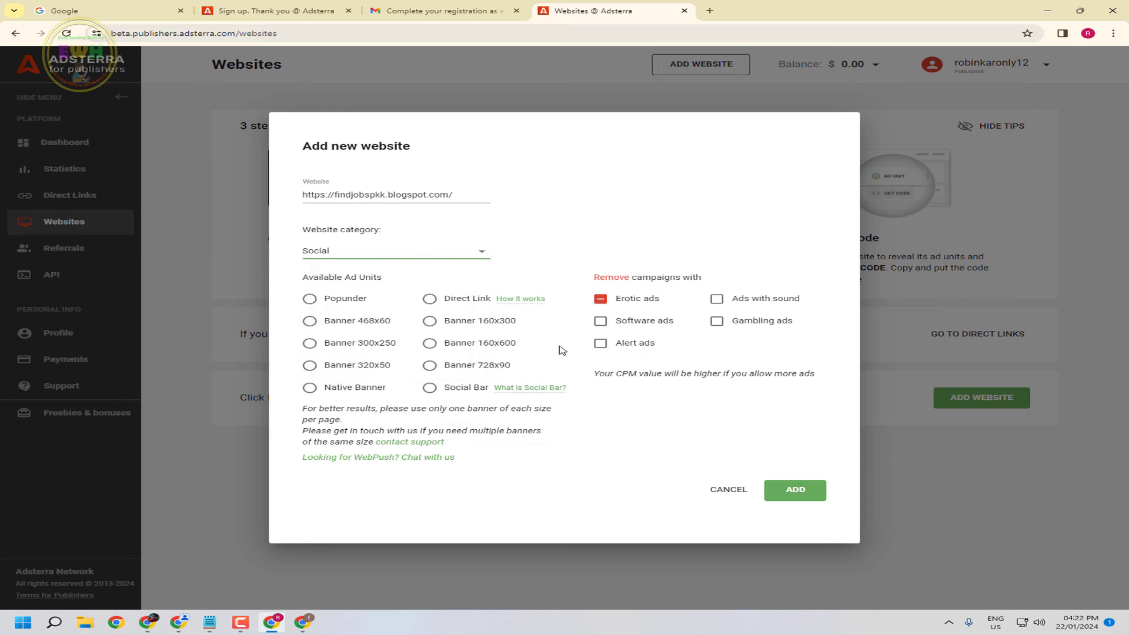
Submit the website for approval with the Direct Link ad unit, acknowledge the notice and return to the Dashboard.
left_click(309, 299)
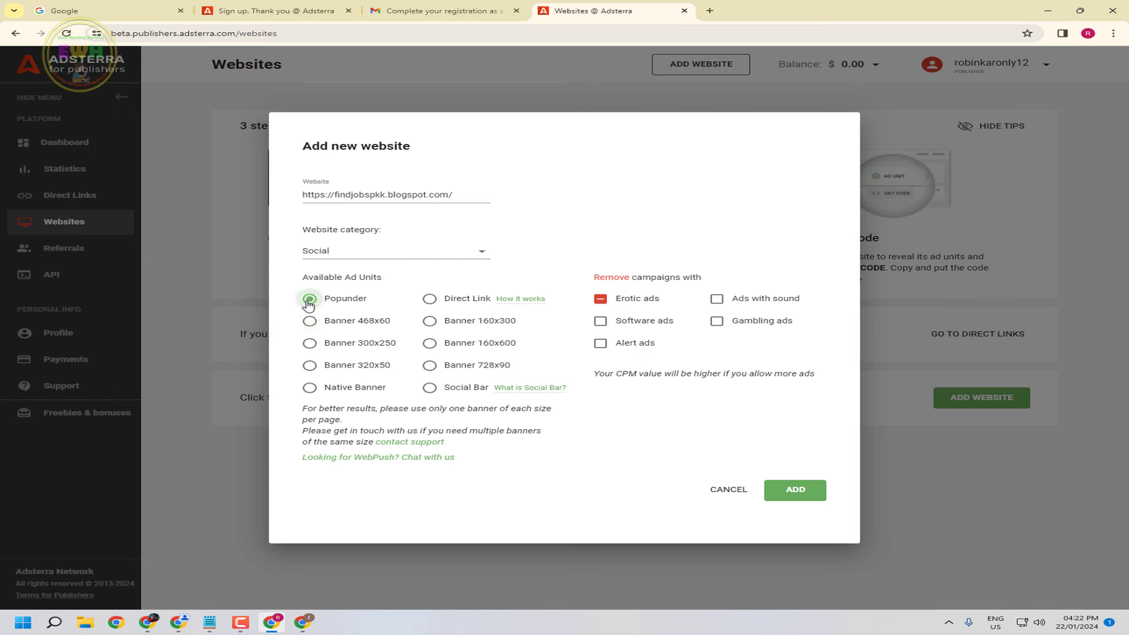
left_click(432, 300)
left_click(805, 495)
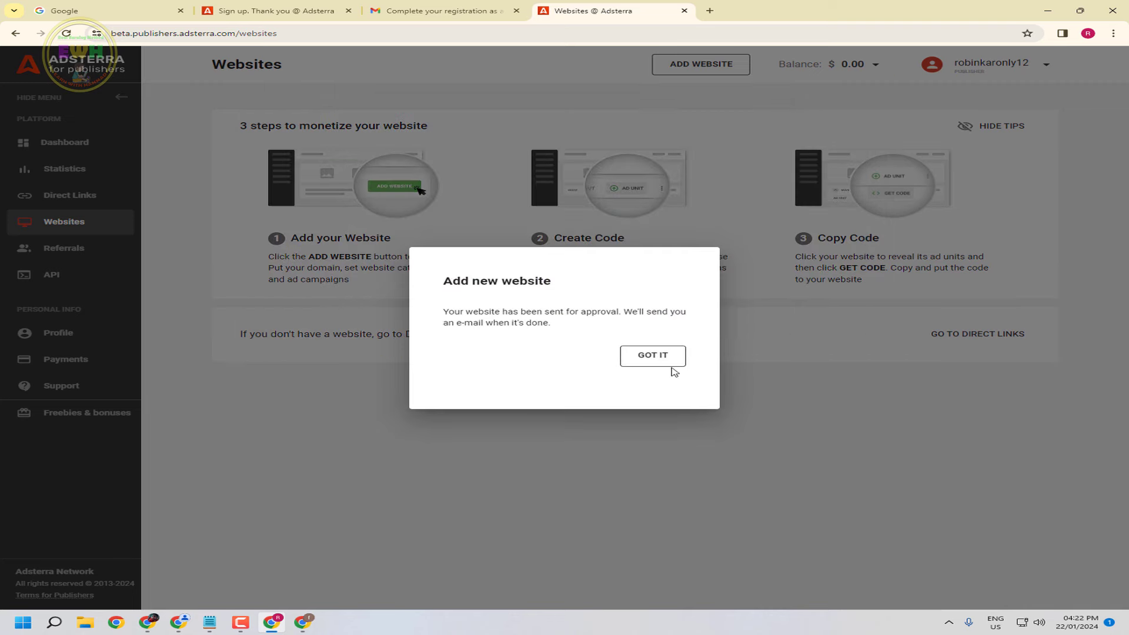
left_click(670, 361)
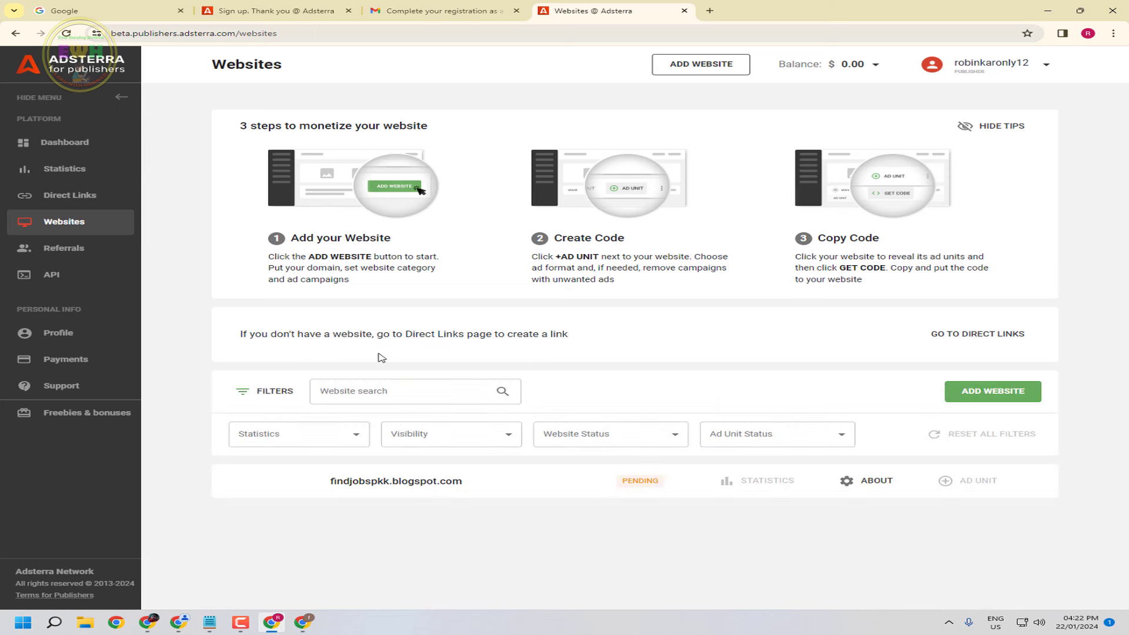
left_click(62, 143)
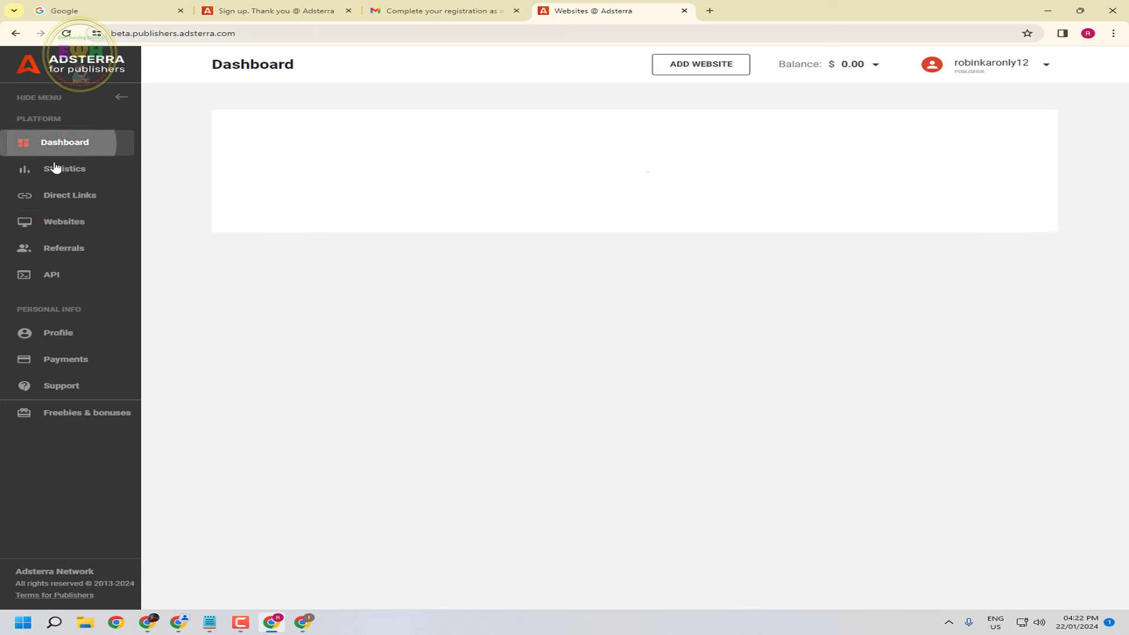
Review the Direct Links, Dashboard and Statistics pages, and check the approval status of findjobspkk.blogspot.com under Websites.
left_click(71, 206)
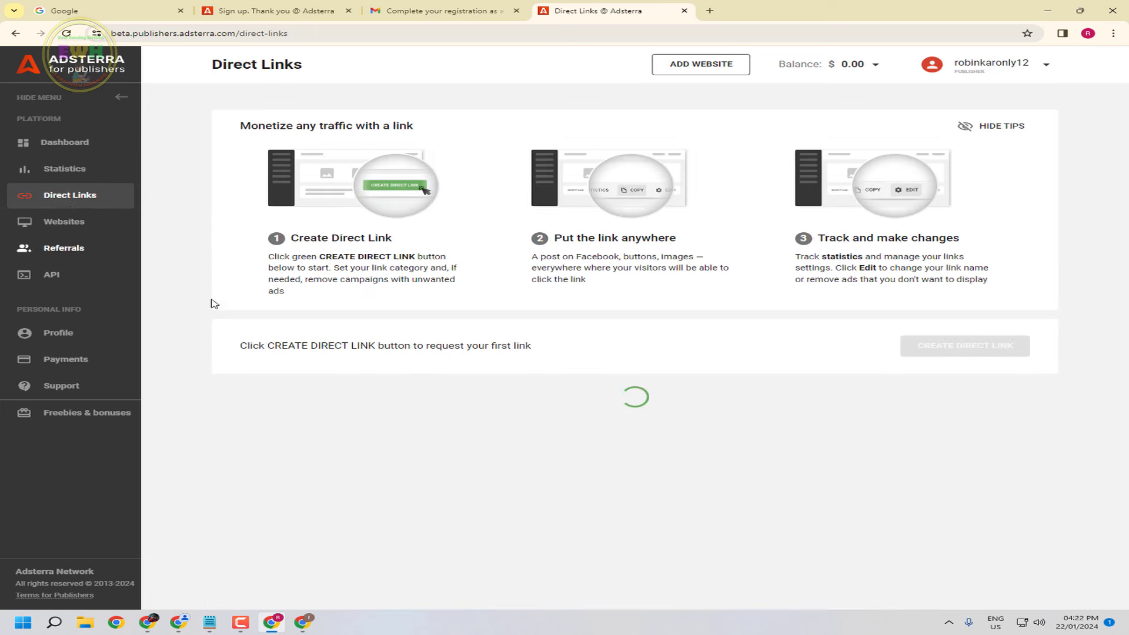
left_click(68, 148)
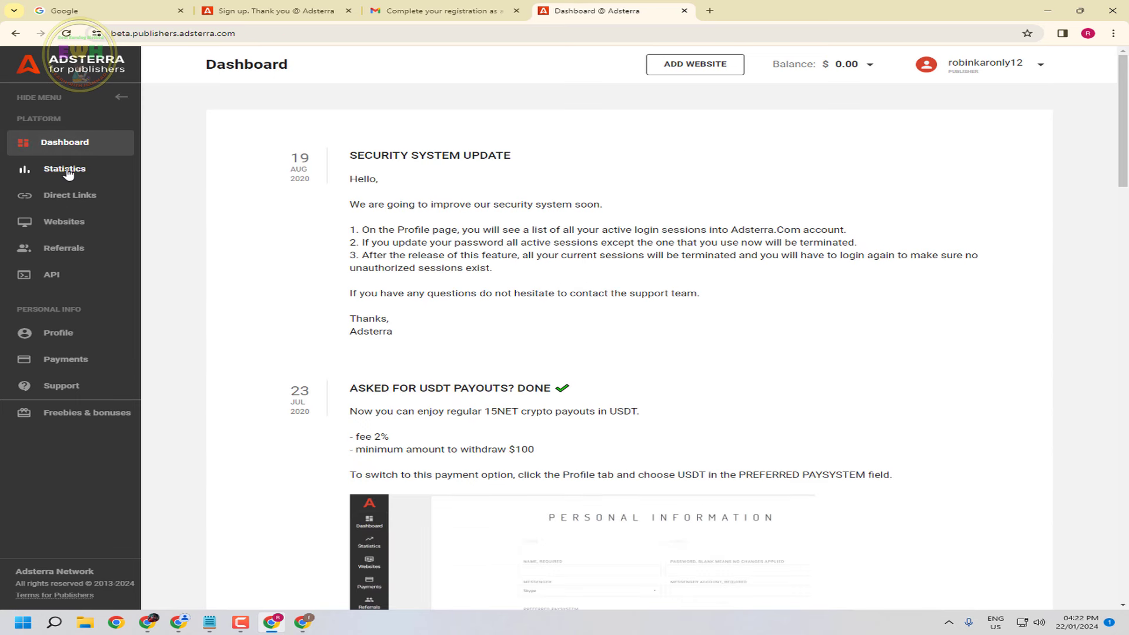
left_click(69, 170)
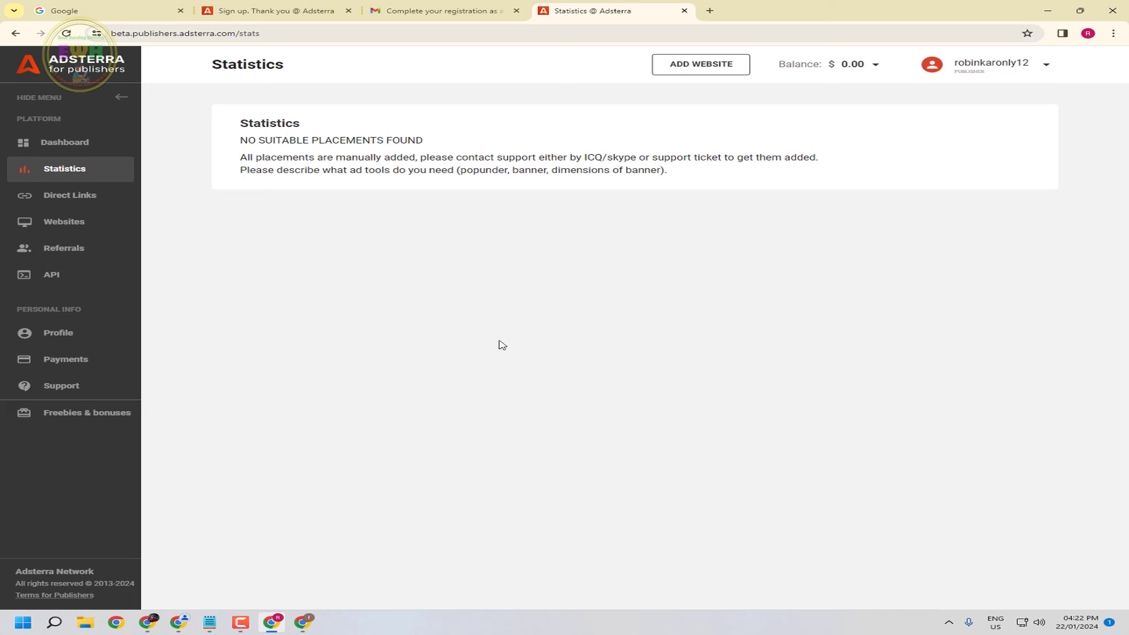
left_click(74, 224)
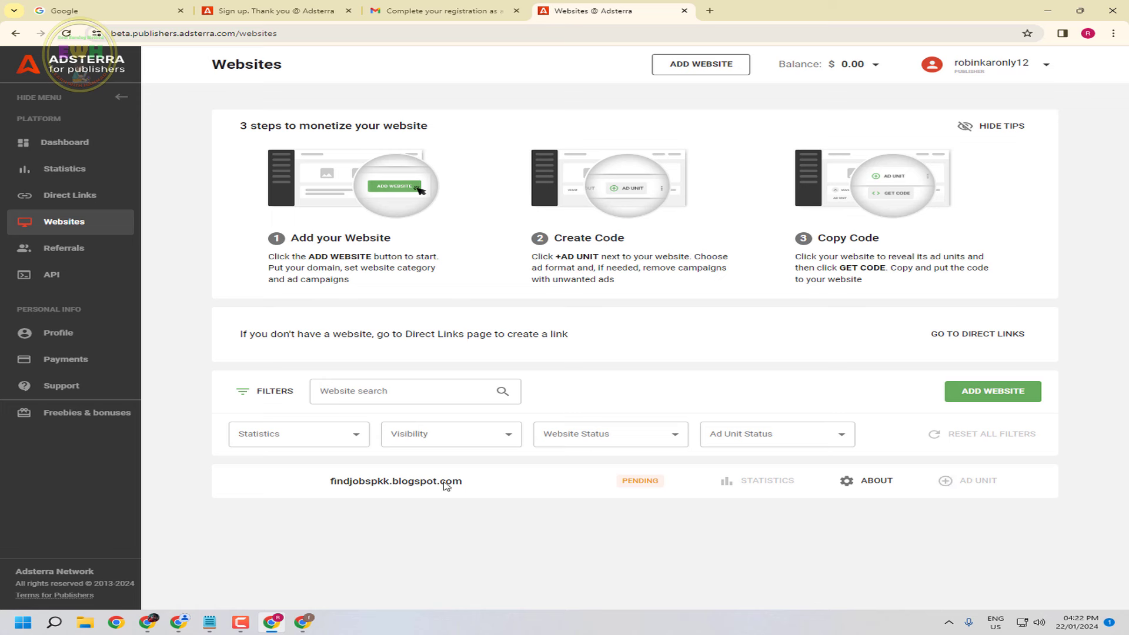
left_click_drag(497, 487, 322, 498)
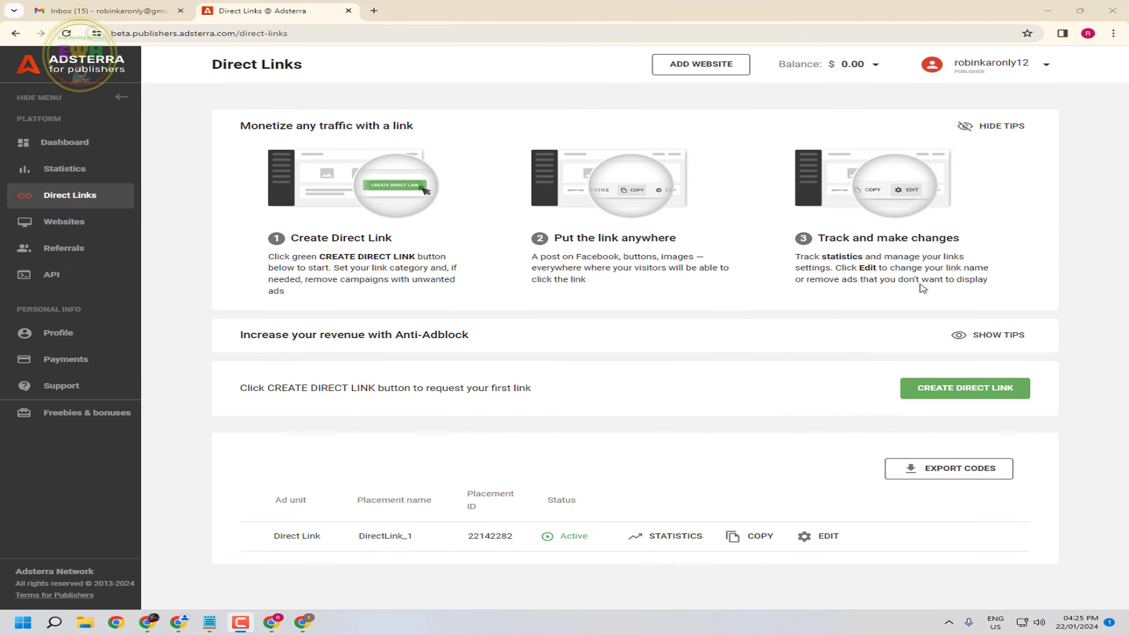
Reload the publisher account, recheck the Dashboard and Websites pages, and copy the DirectLink_1 link from Direct Links.
left_click(66, 33)
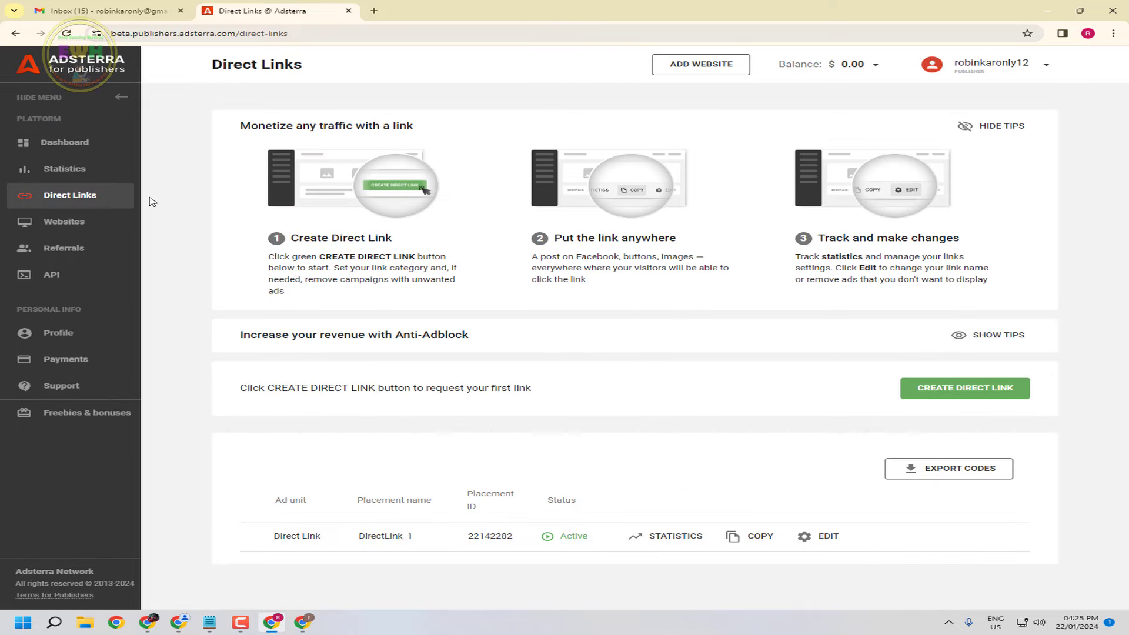
left_click(55, 144)
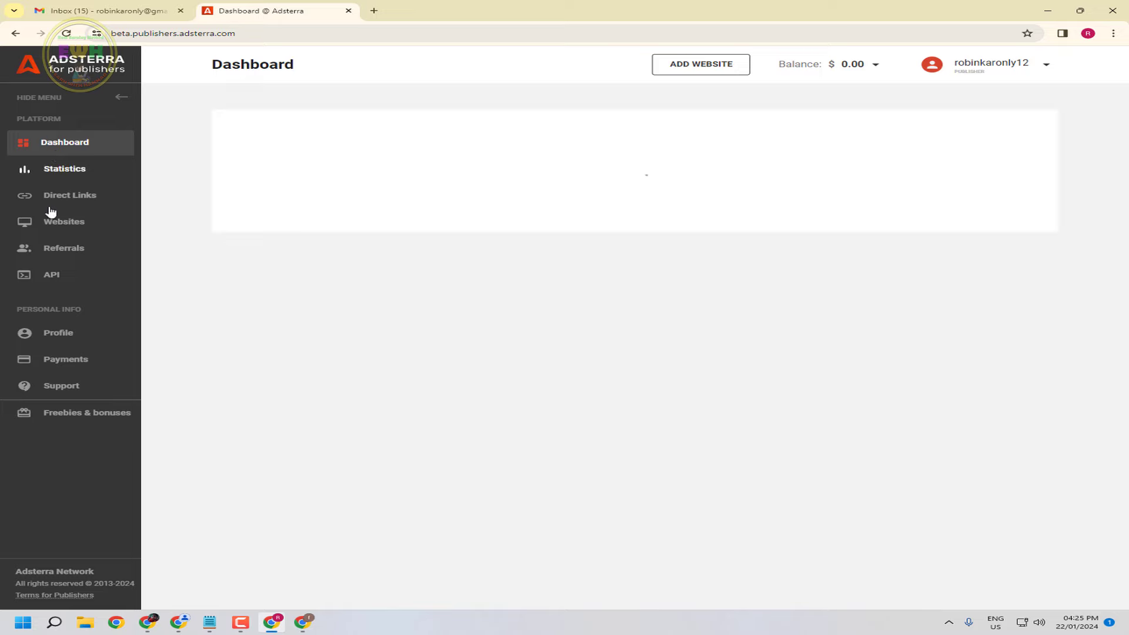
left_click(55, 222)
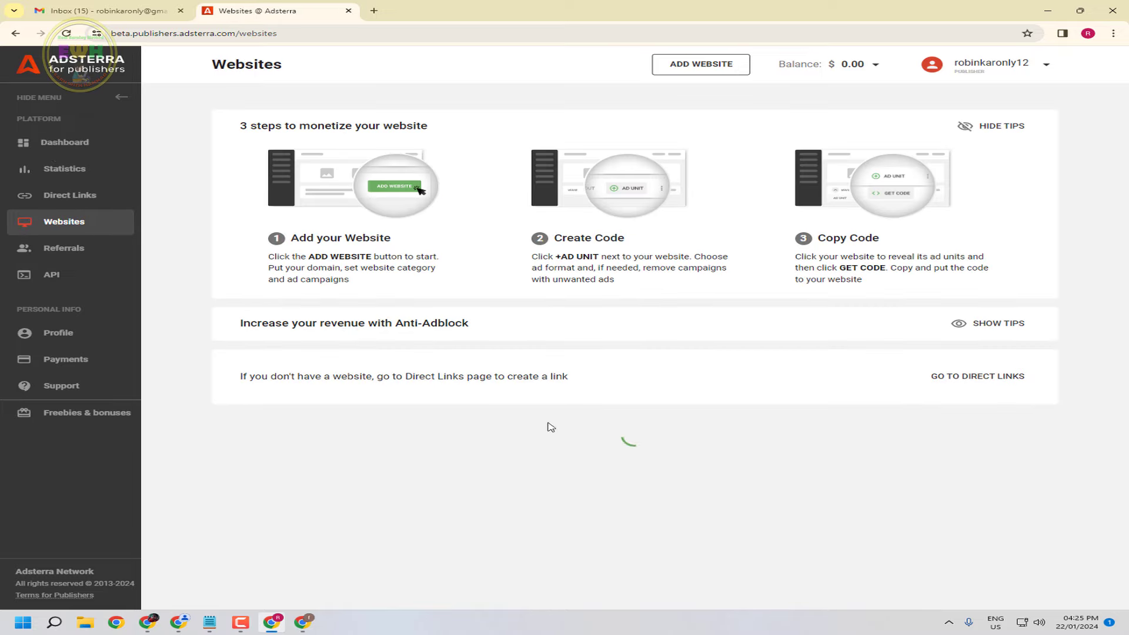
left_click(91, 195)
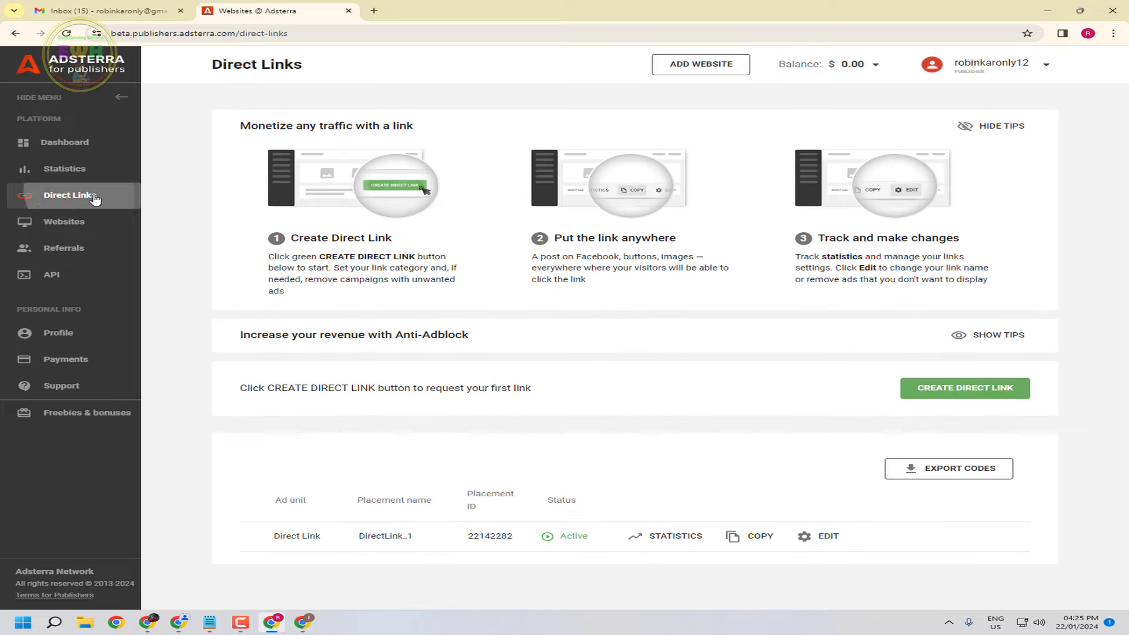
left_click(751, 536)
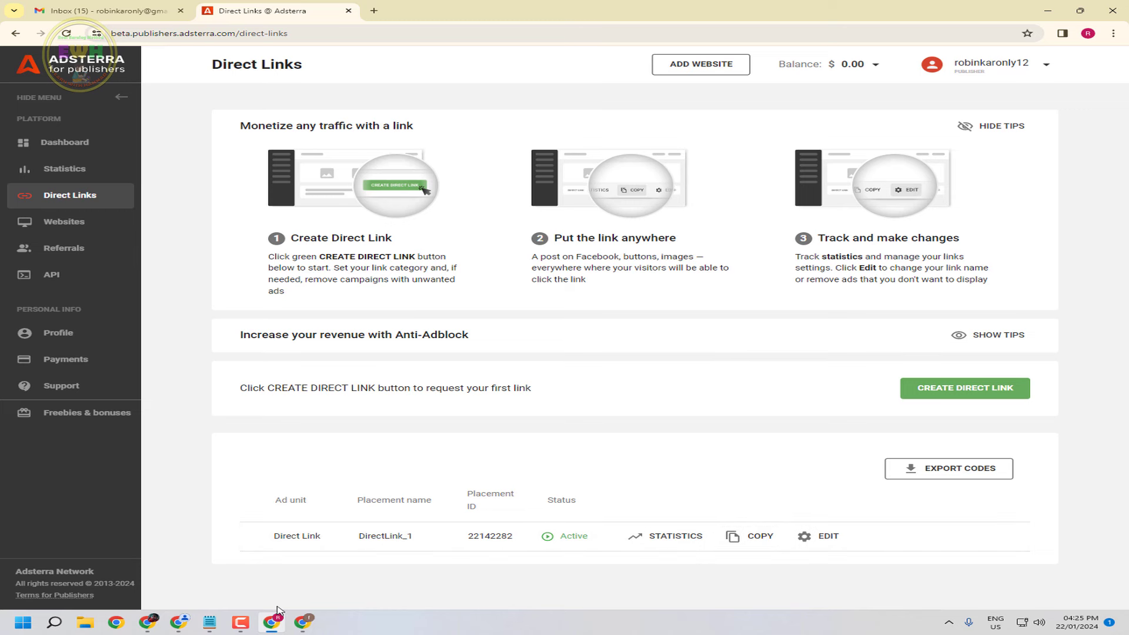
Switch to the other Chrome profile and replace the Auto Start URL in the Auto Refresh Plus settings with the copied direct link.
left_click(179, 622)
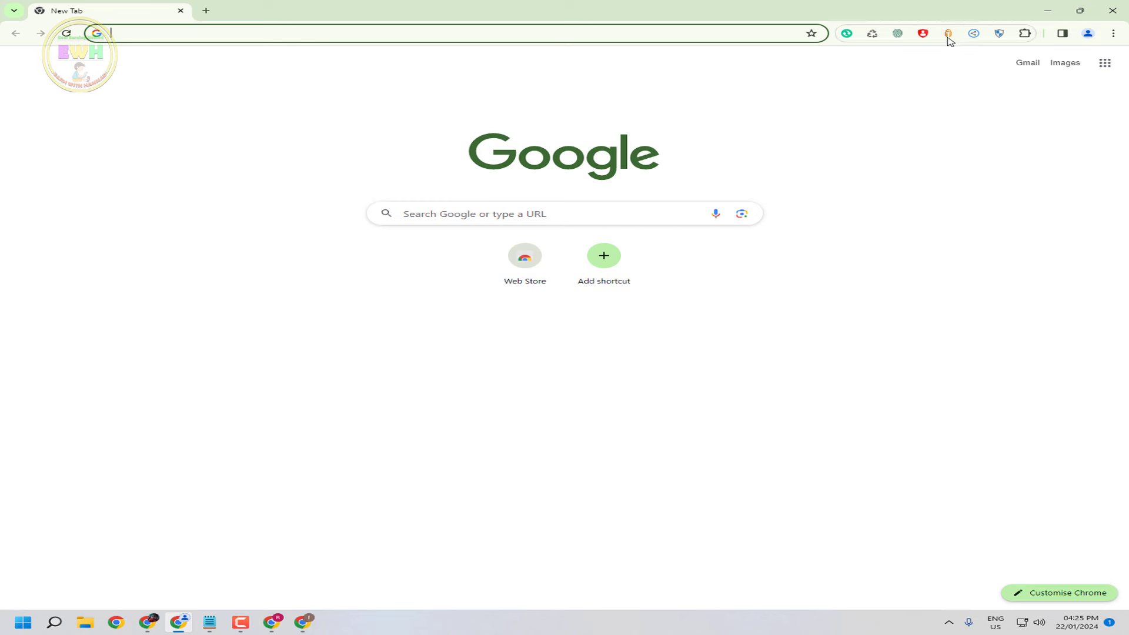
left_click(846, 34)
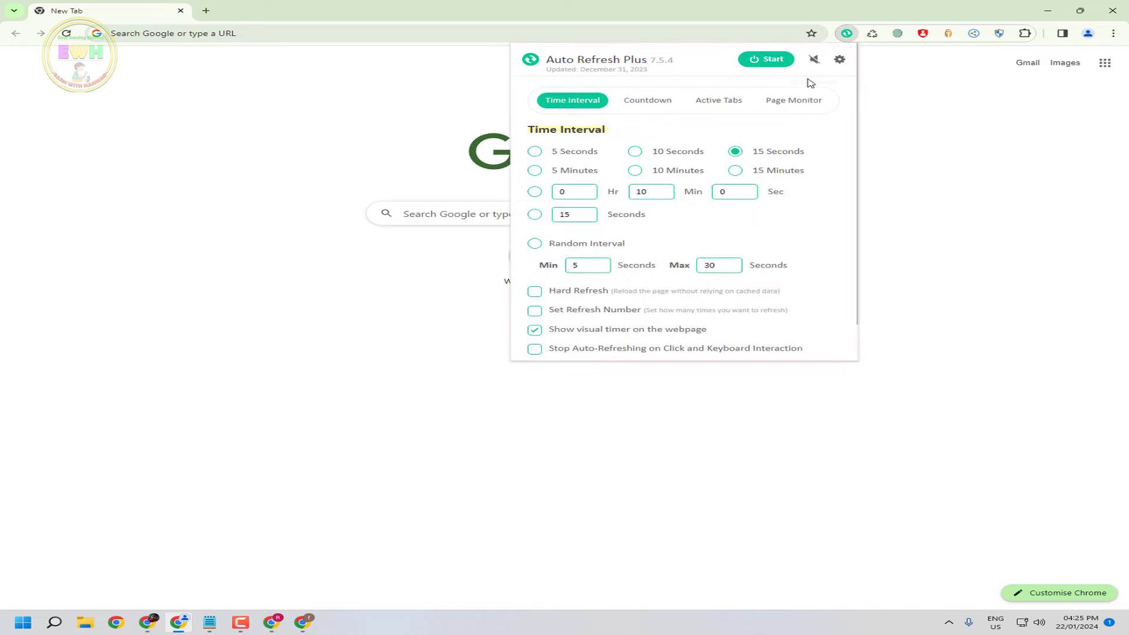
left_click(839, 59)
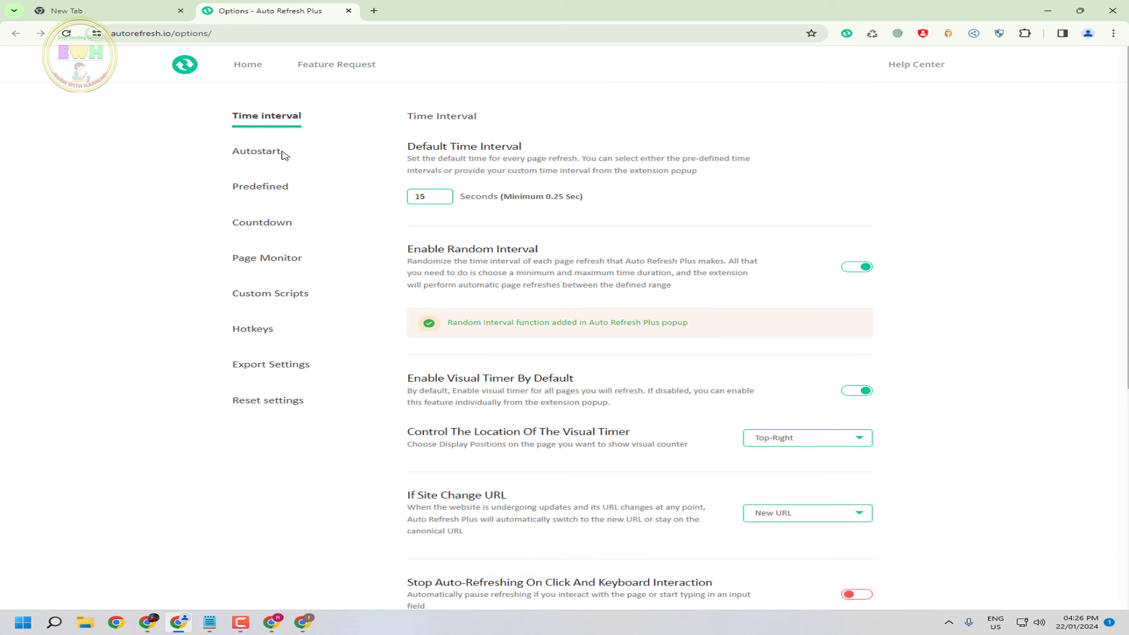
left_click(279, 154)
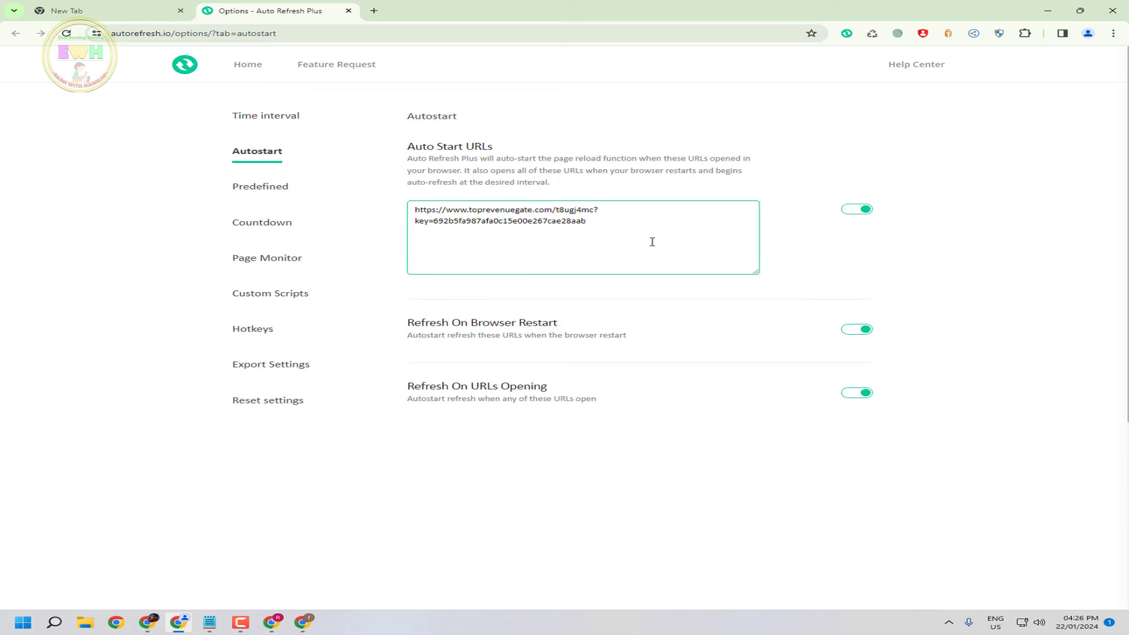
left_click_drag(652, 241, 393, 213)
right_click(428, 208)
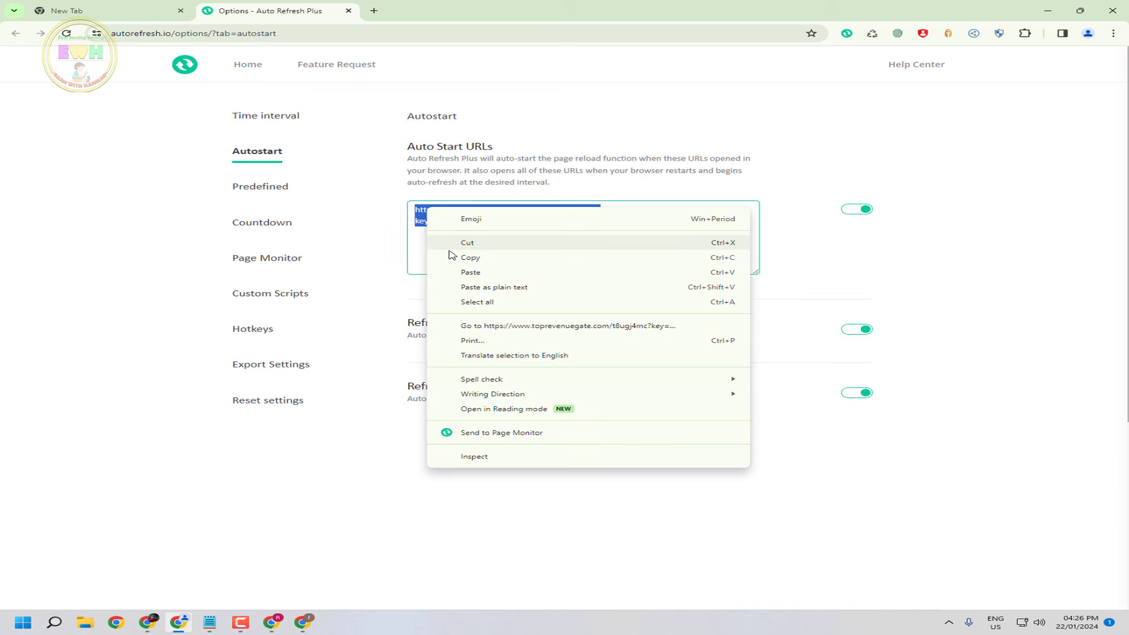
left_click(475, 276)
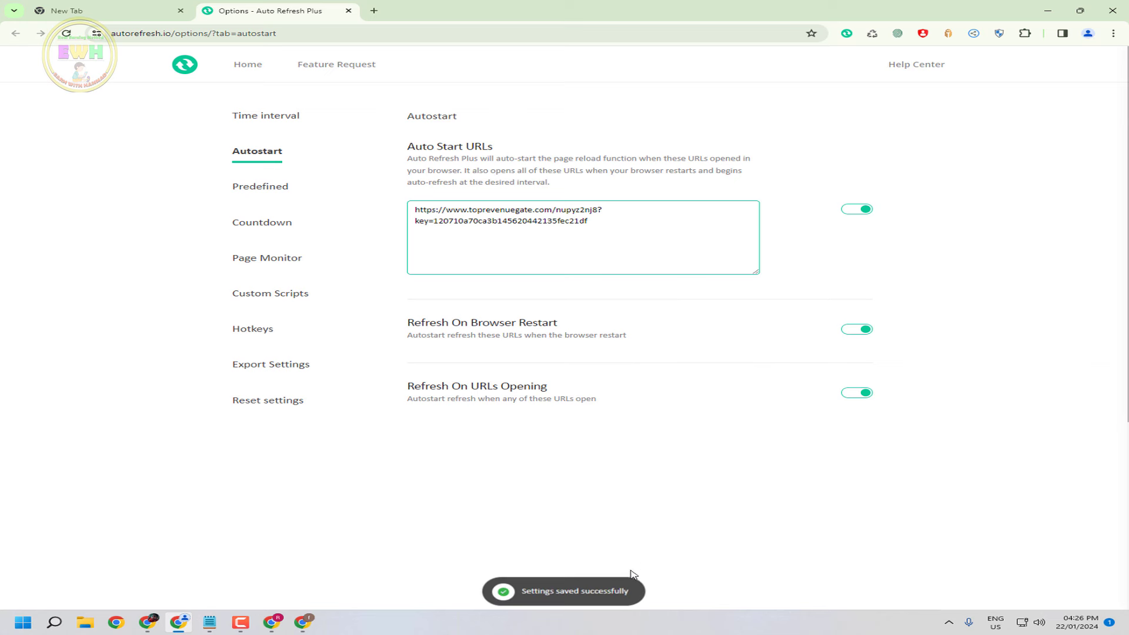
Replace the Predefined URL in the Auto Refresh Plus settings with the copied direct link.
left_click(257, 189)
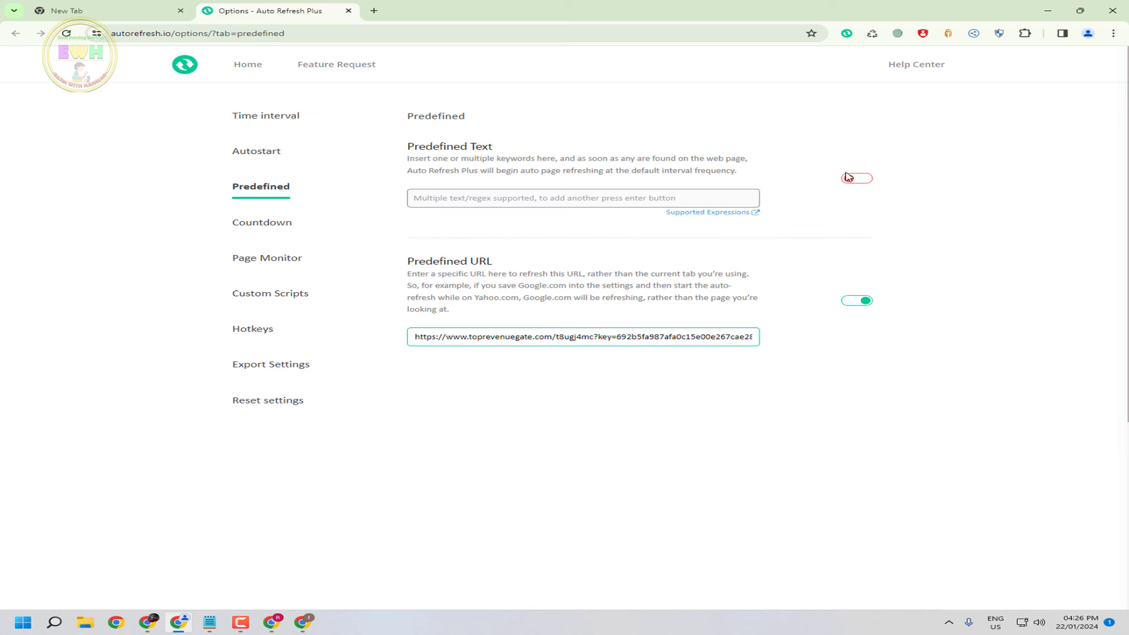
key("ctrl+a")
right_click(572, 341)
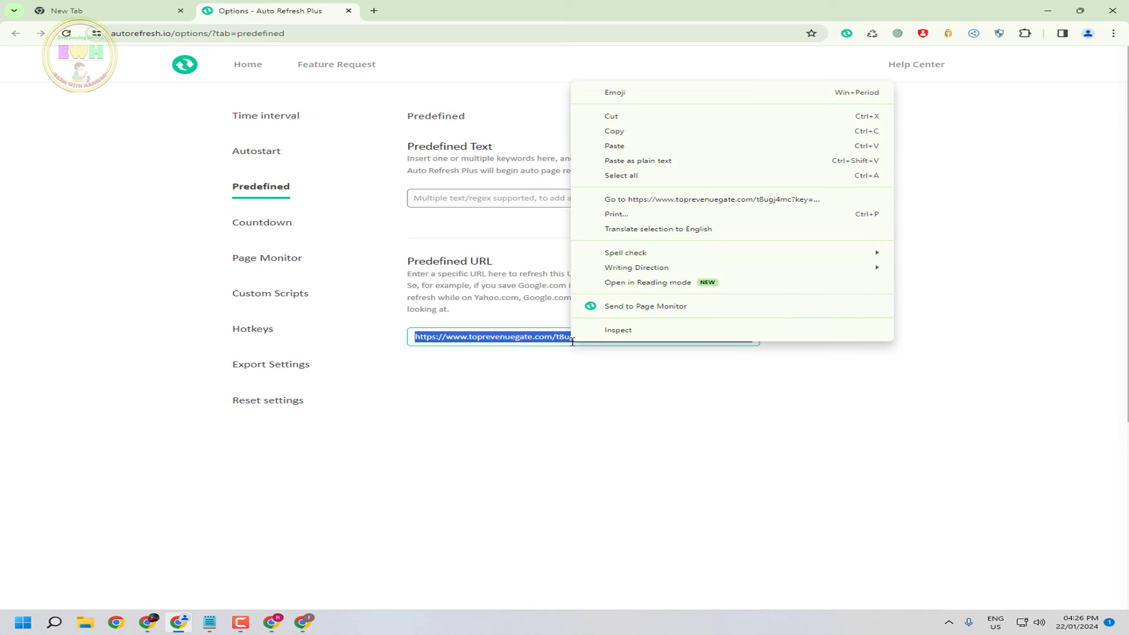
left_click(614, 147)
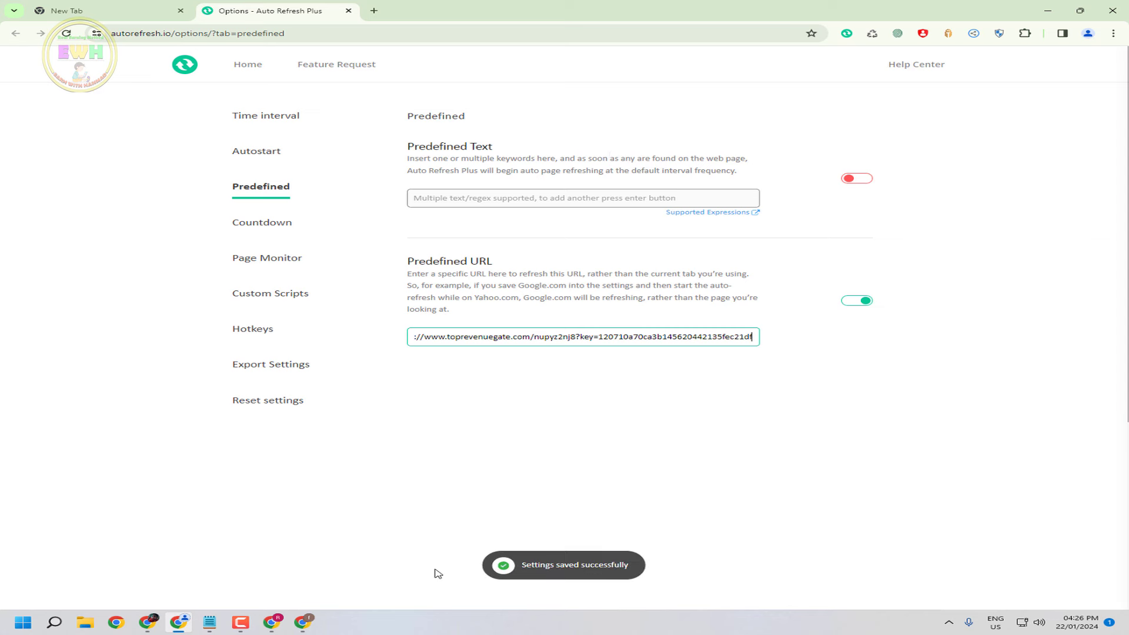
Check the Countdown settings and close the empty new tab.
left_click(256, 225)
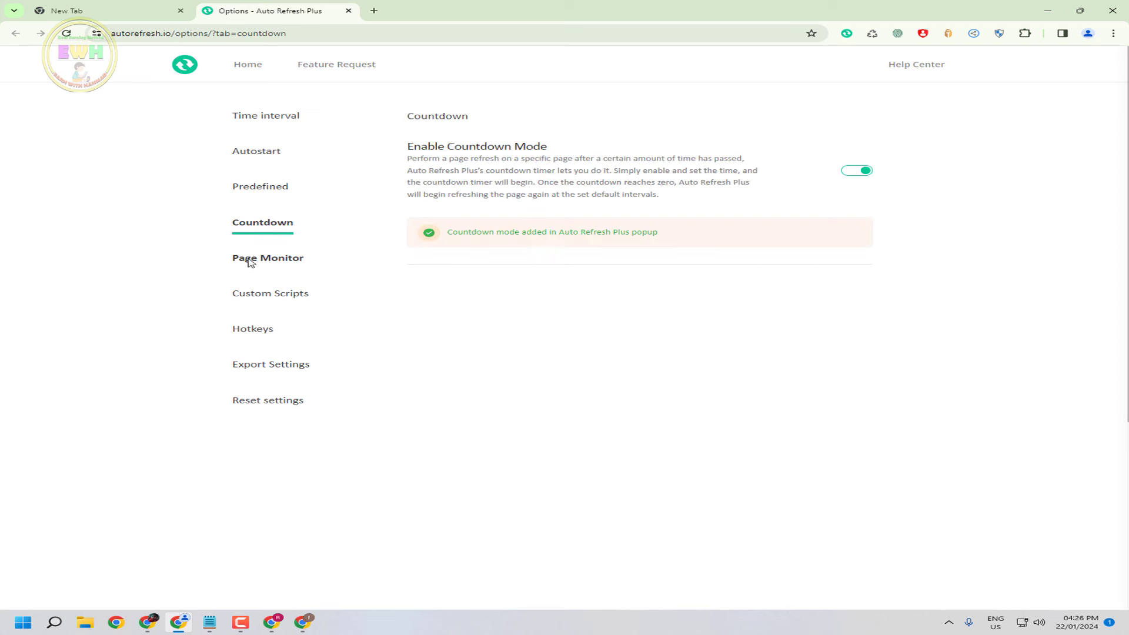
left_click(138, 5)
key("ctrl+w")
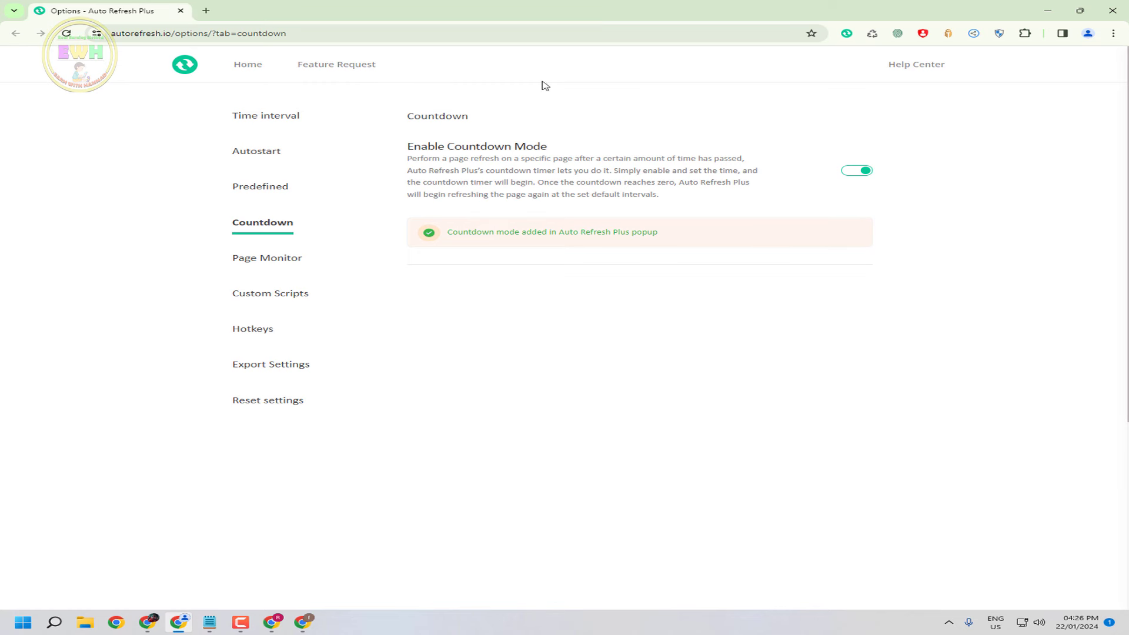
Turn on the Tuxler VPN extension and set its residential location to Germany.
left_click(948, 33)
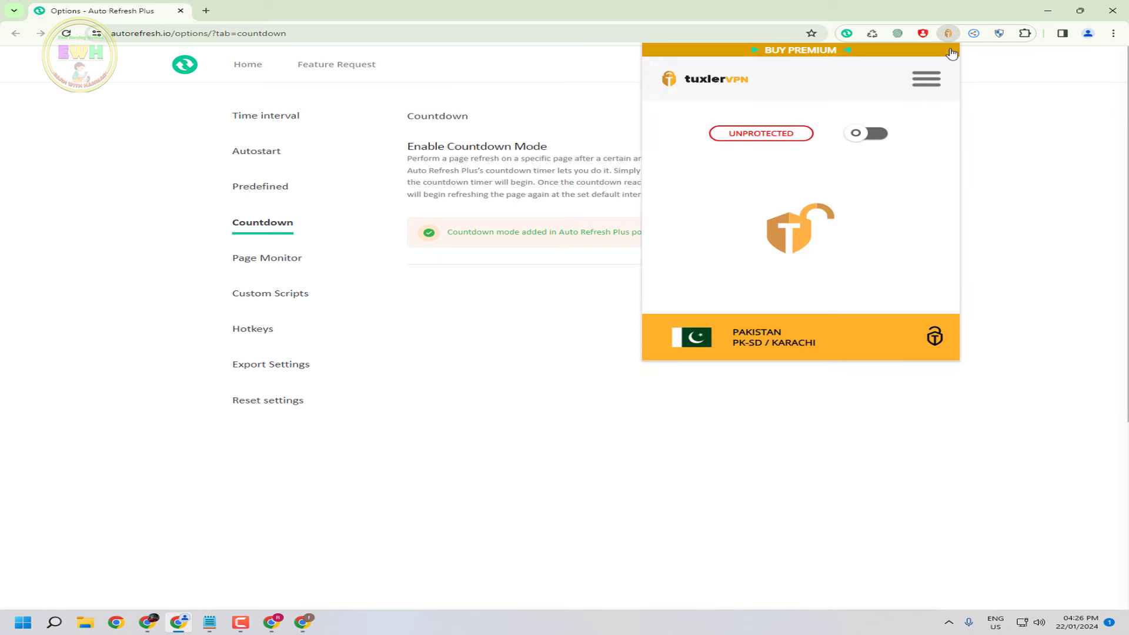
left_click(871, 134)
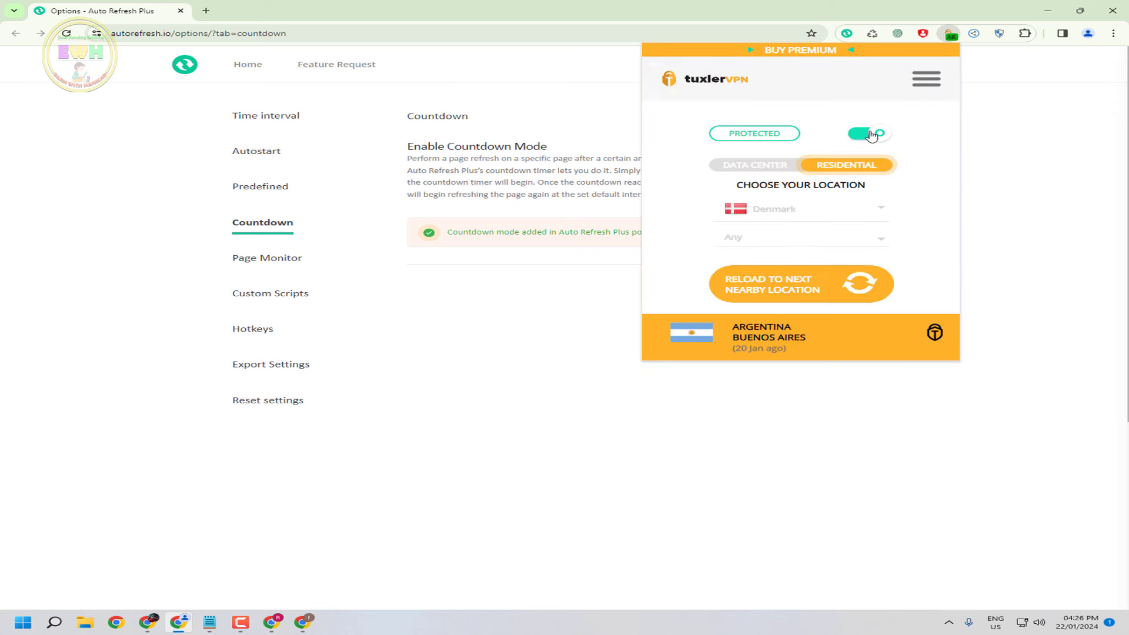
left_click(803, 219)
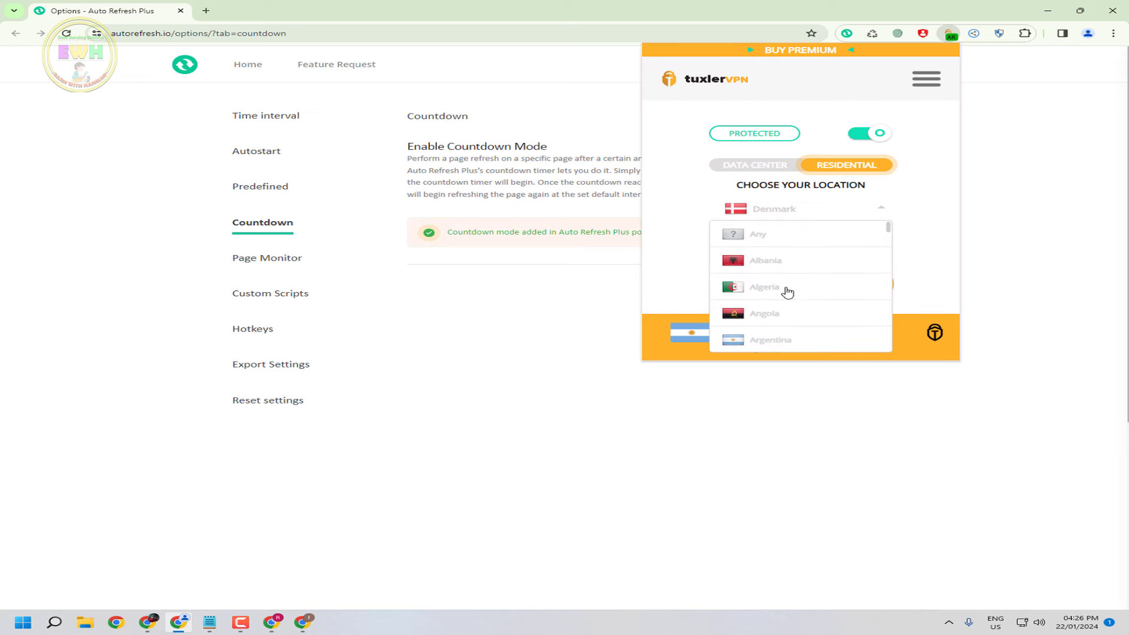
scroll(785, 292, "down", 3)
scroll(787, 293, "down", 4)
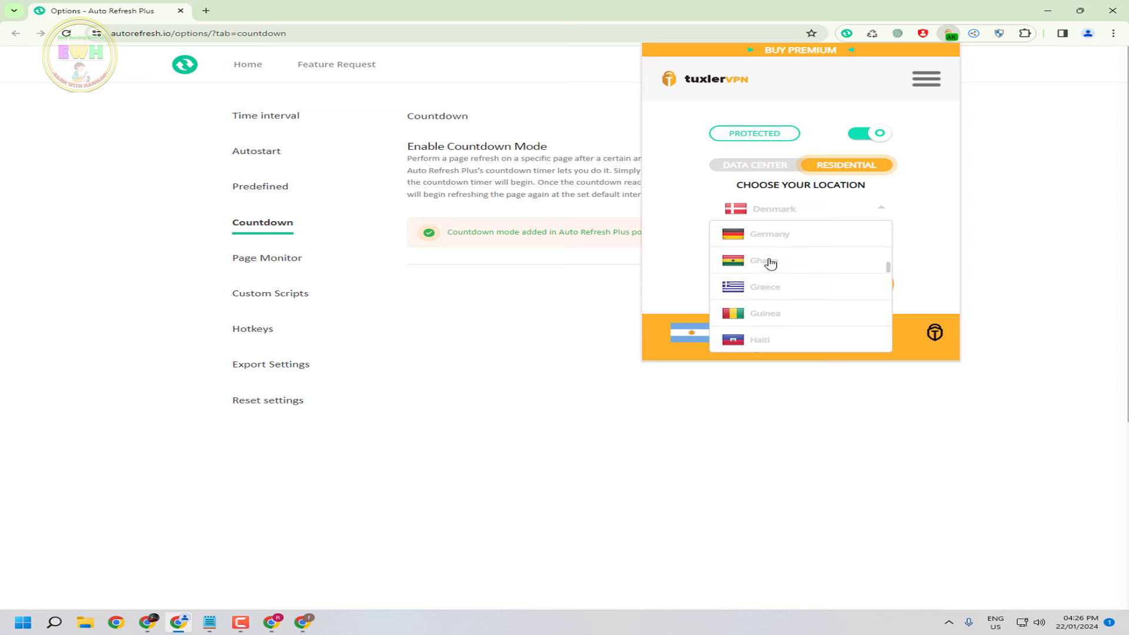
left_click(770, 238)
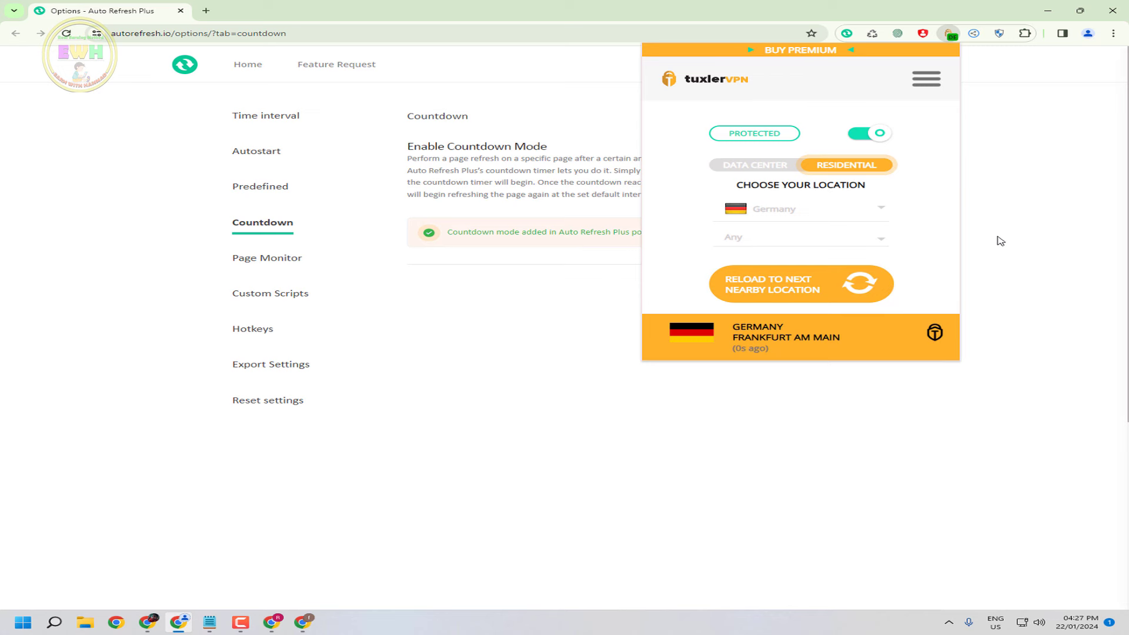
left_click(1000, 240)
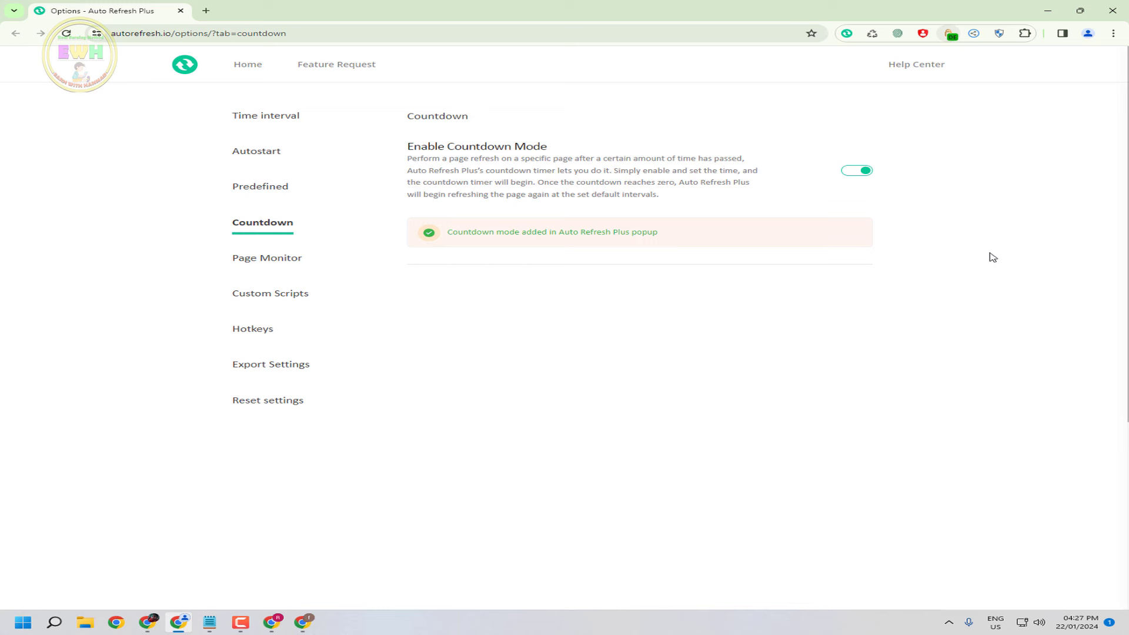
Replace the settings tab with a new tab and start Auto Refresh Plus there with the 15-second interval.
left_click(205, 11)
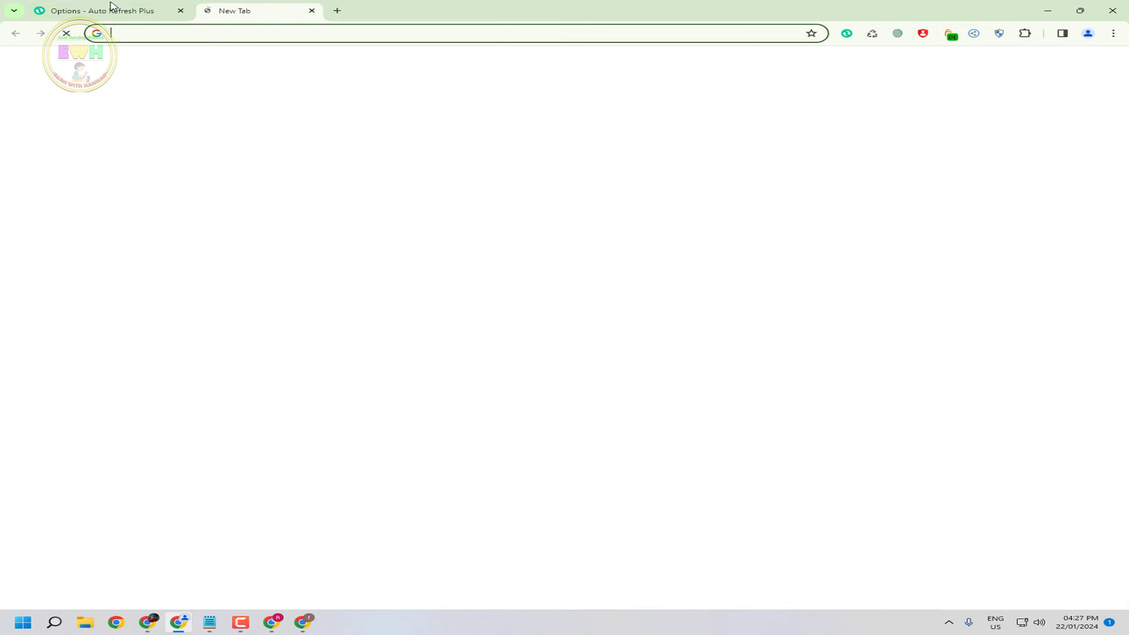
left_click(847, 34)
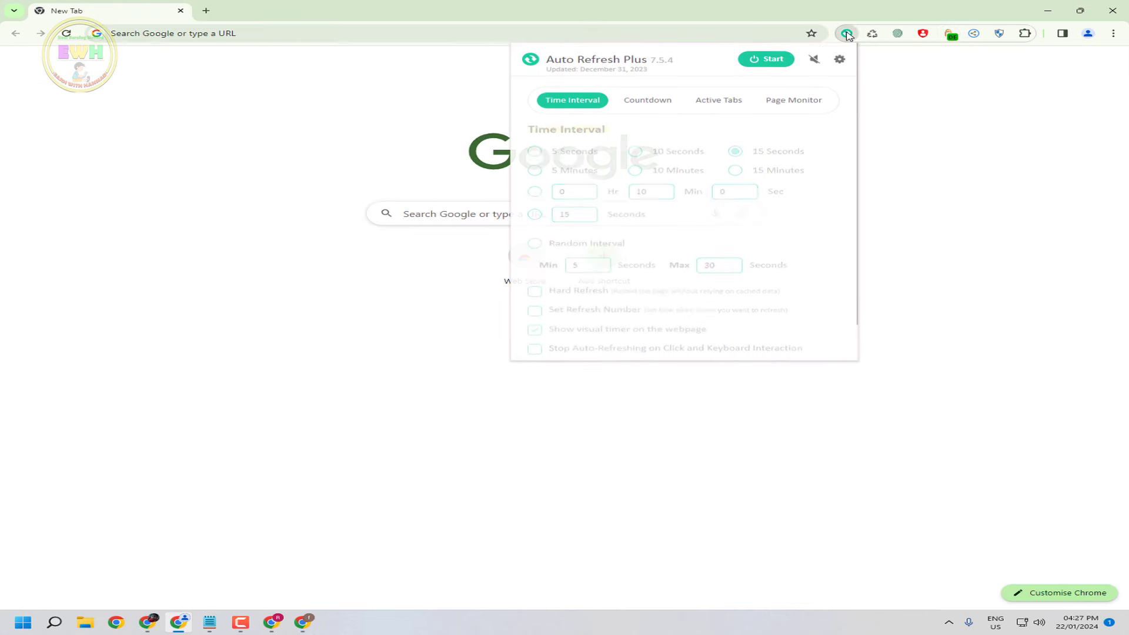
left_click(770, 61)
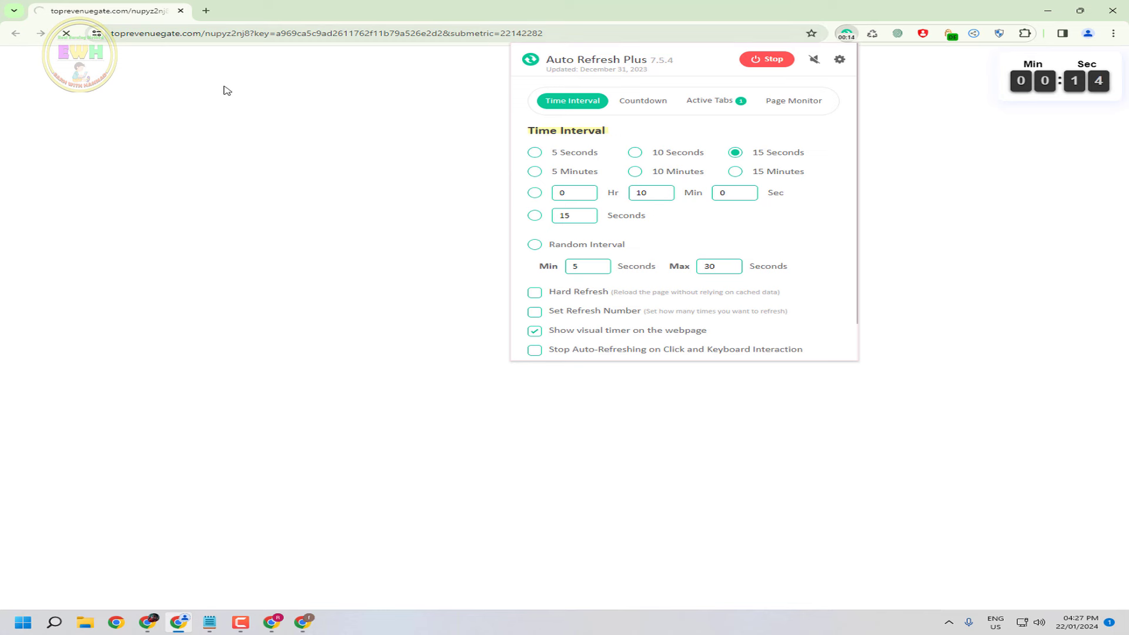
Open a second tab and start Auto Refresh Plus in it as well.
left_click(226, 89)
left_click(206, 11)
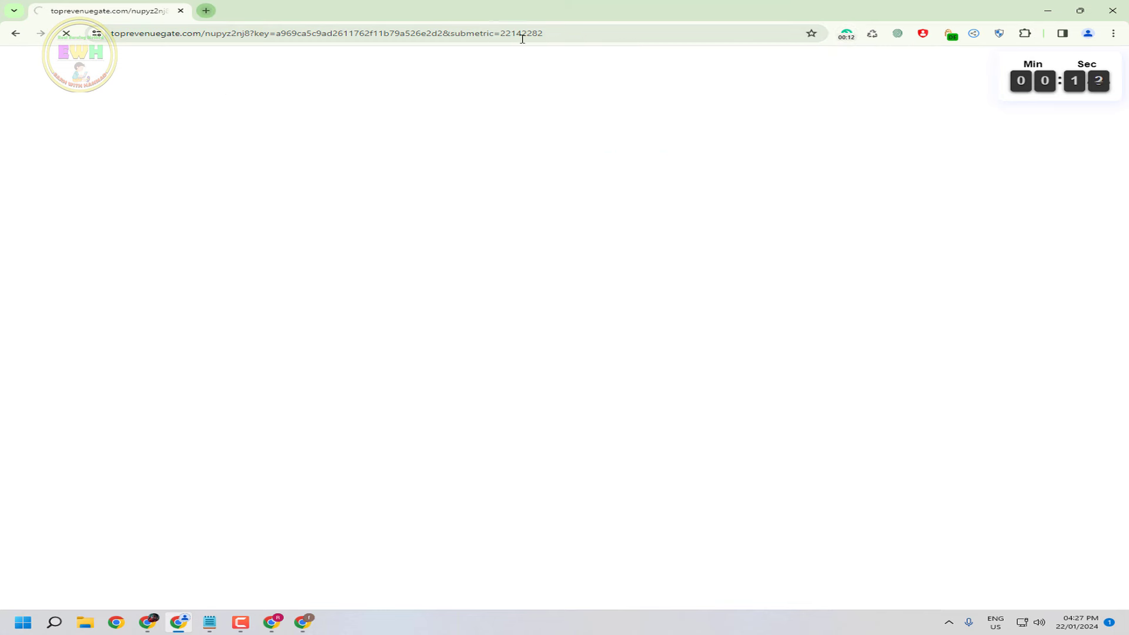
left_click(849, 37)
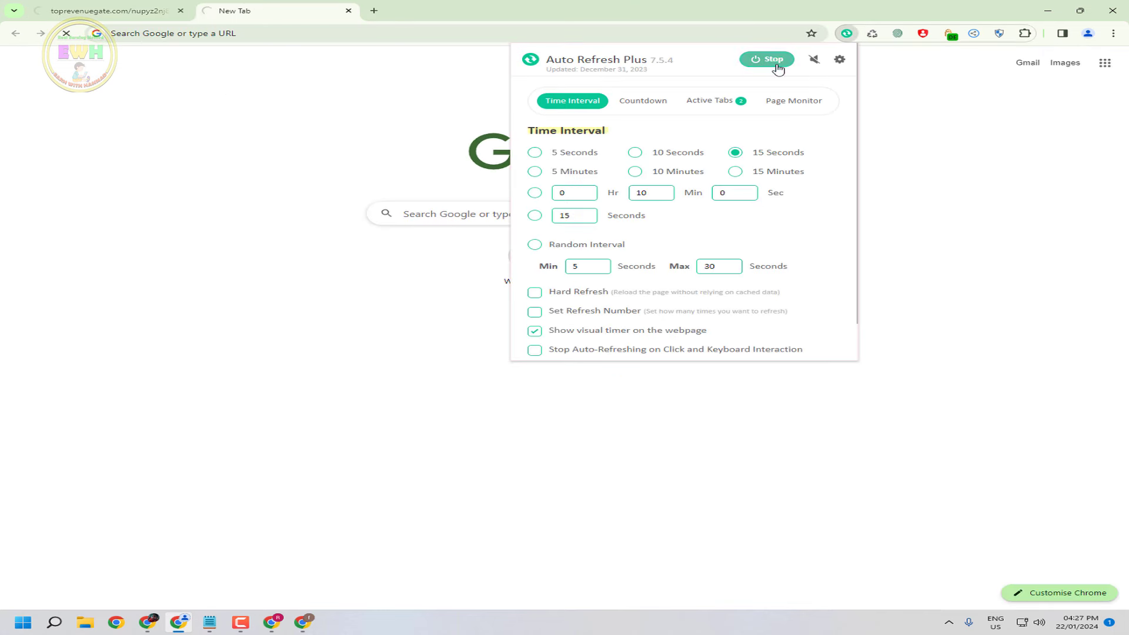
left_click(774, 60)
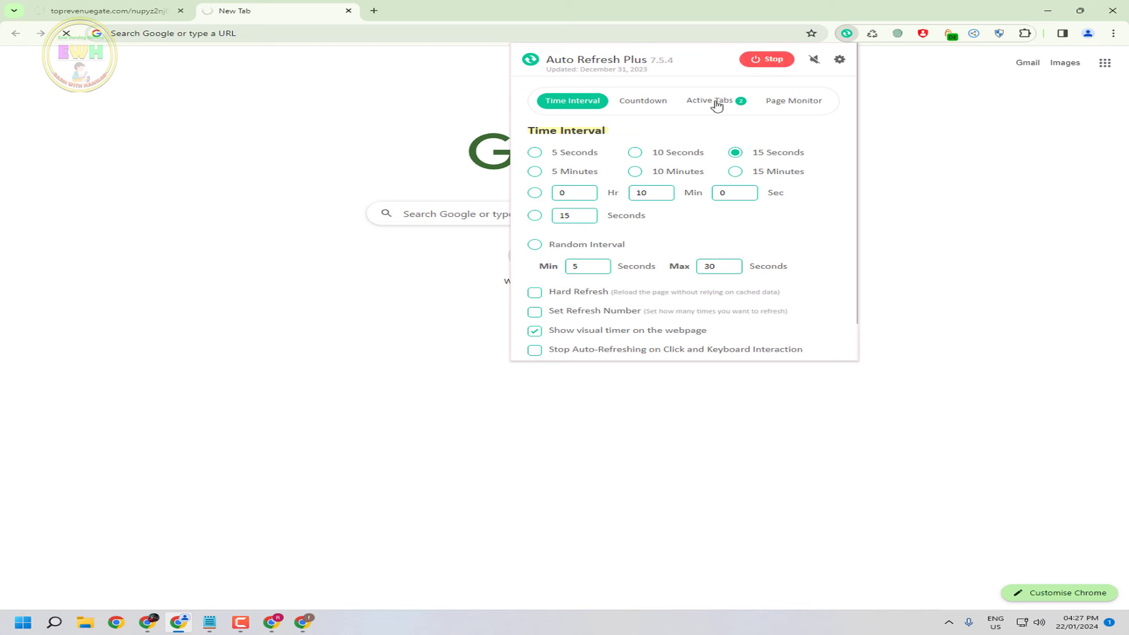
Open a third tab and bring up the Auto Refresh Plus controls for it.
left_click(373, 11)
left_click(846, 37)
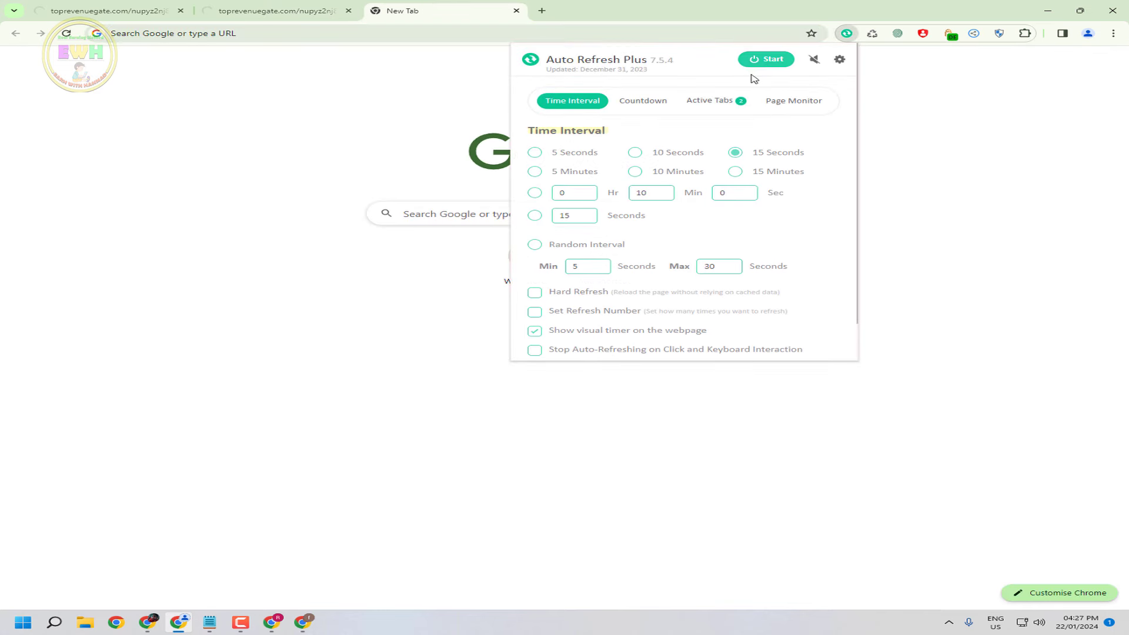